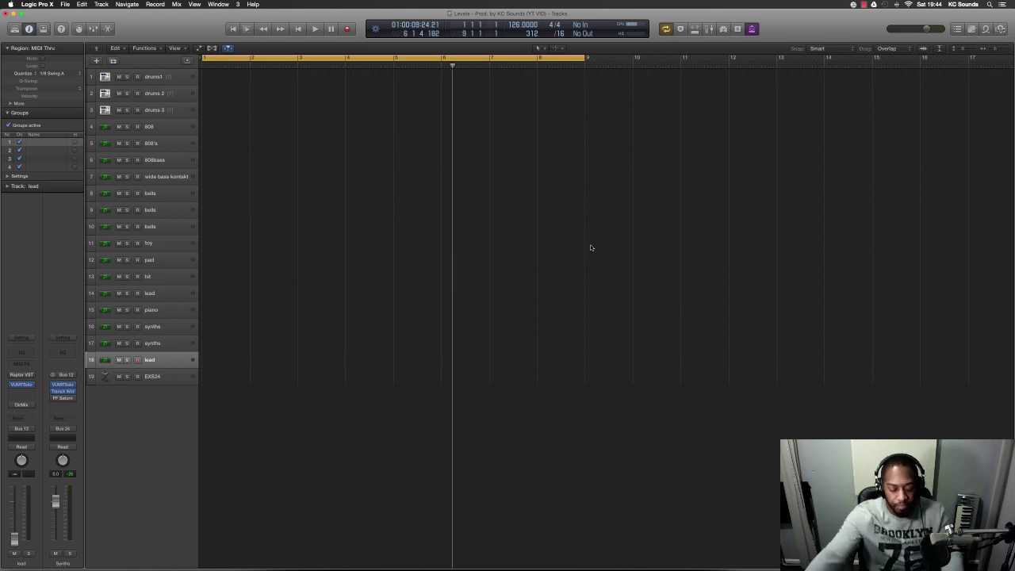
{"action": "key", "text": "super+Down"}
{"action": "key", "text": "super+Right"}
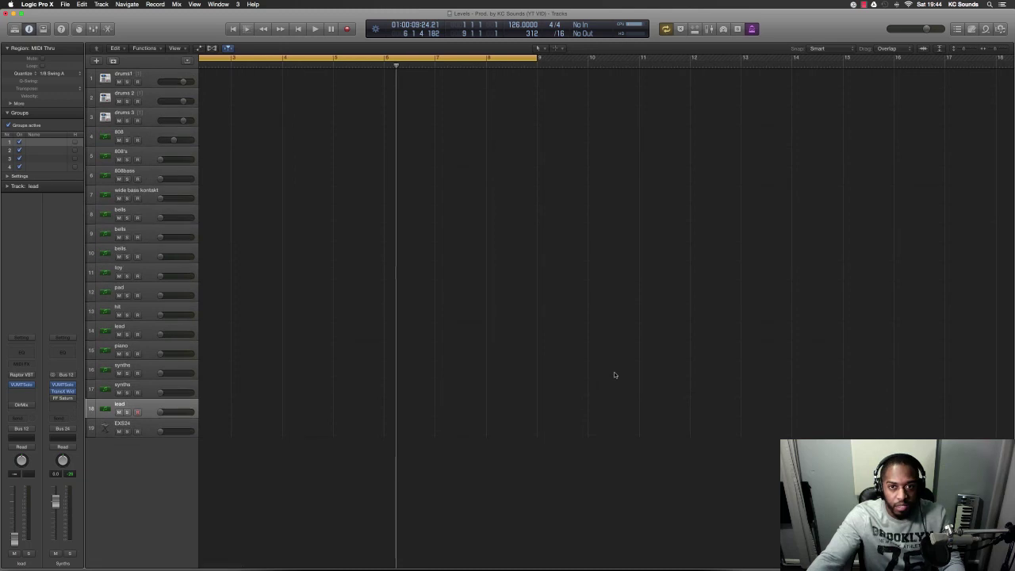
{"action": "scroll", "coordinate": [612, 376], "scroll_direction": "left", "scroll_amount": 3}
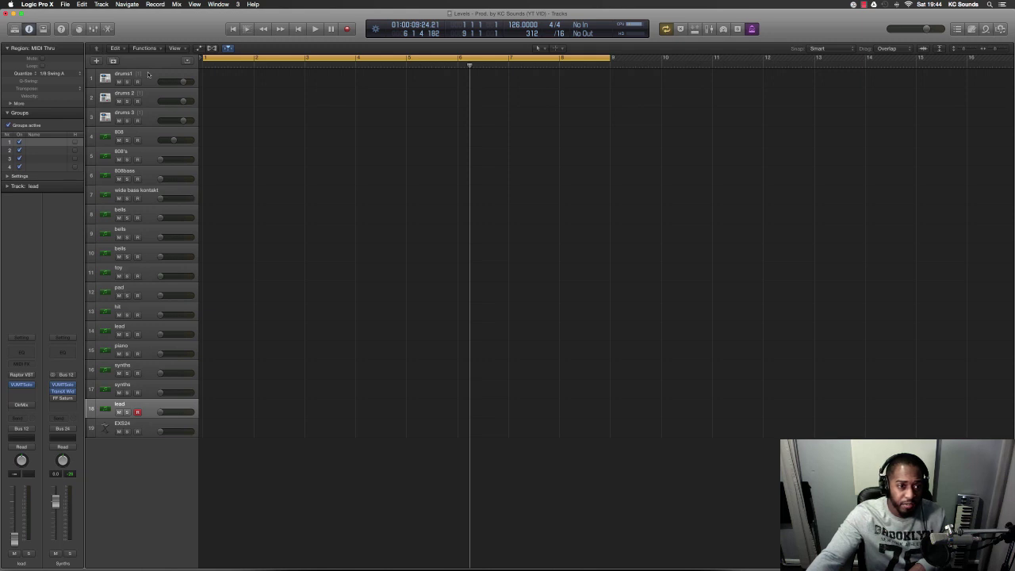
{"action": "left_click_drag", "start_coordinate": [12, 519], "coordinate": [19, 487]}
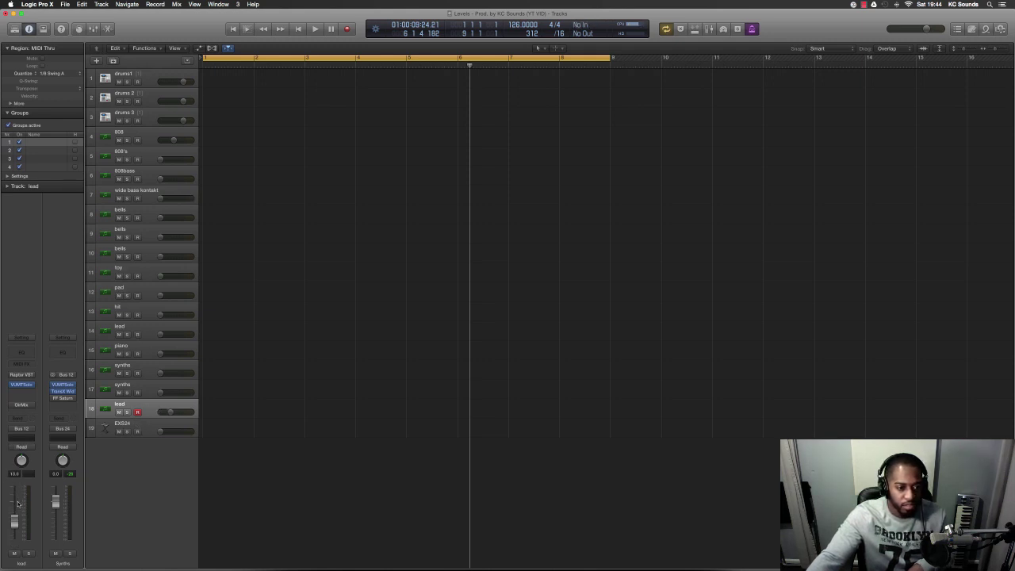
{"action": "key", "text": "super+z"}
Select the synths track 16 and raise its volume fader to about -18 dB
{"action": "left_click", "coordinate": [144, 334]}
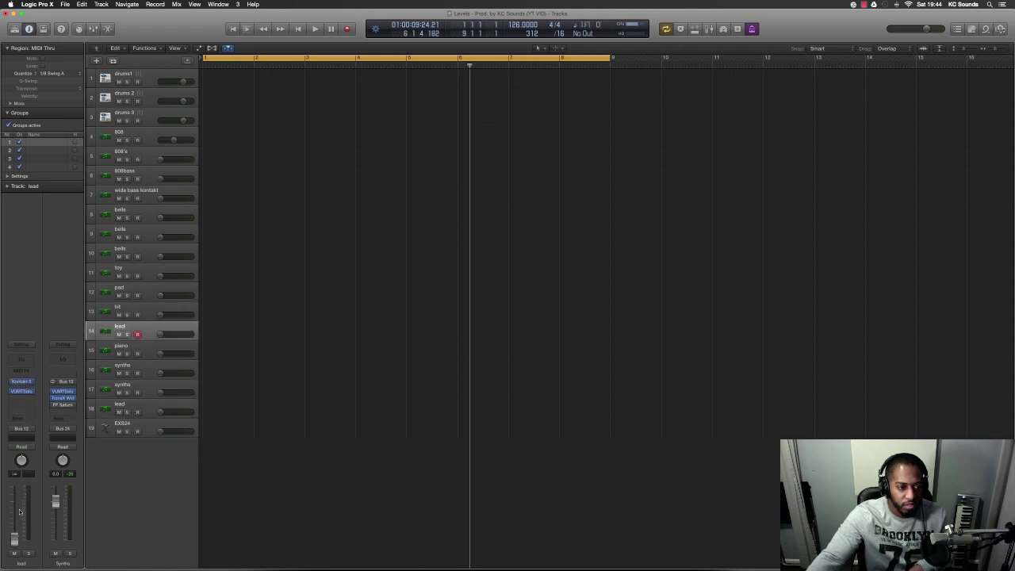
{"action": "key", "text": "Down"}
{"action": "key", "text": "Down"}
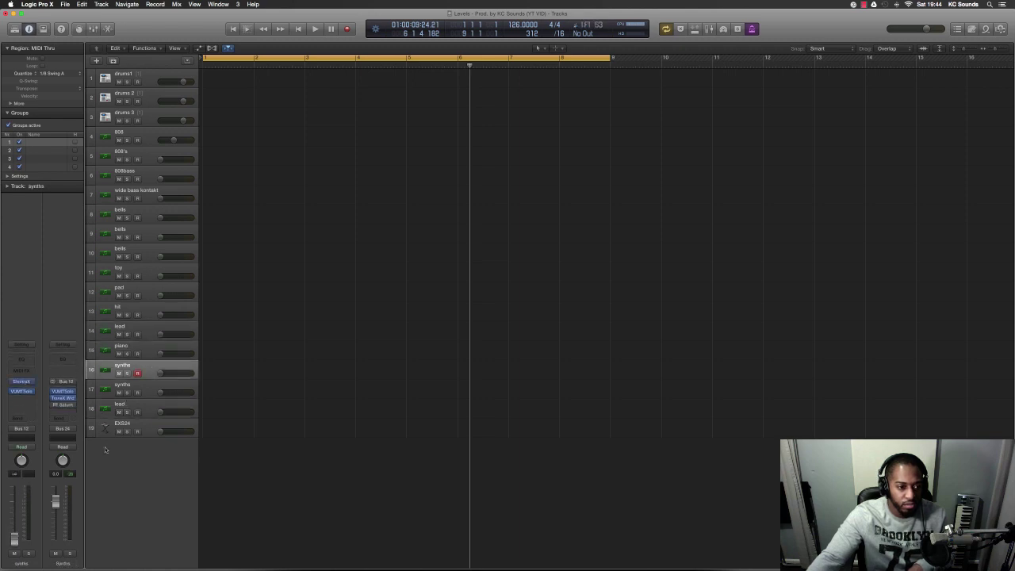
{"action": "left_click_drag", "start_coordinate": [13, 526], "coordinate": [14, 526]}
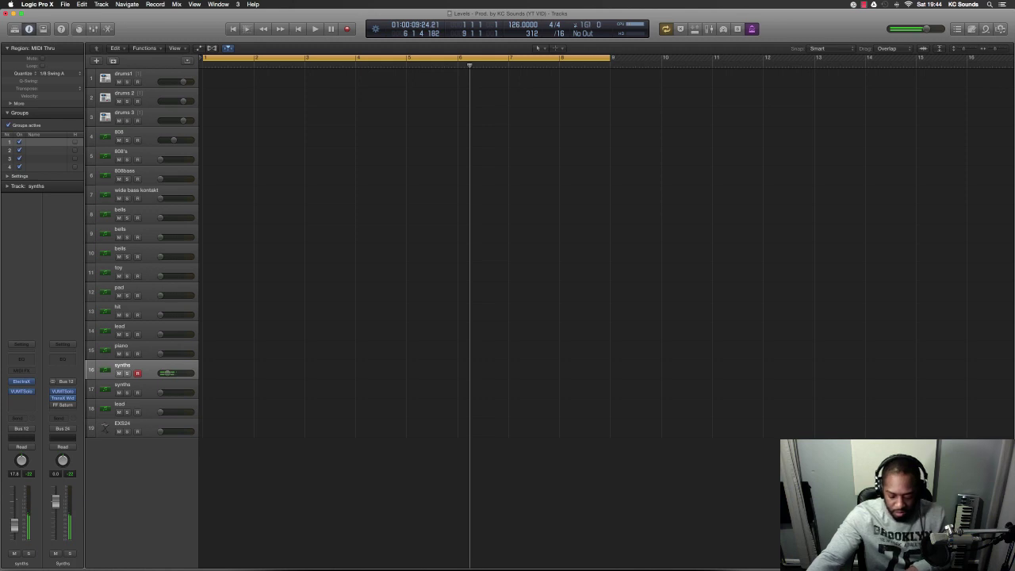
Raise the volume of synths track 17 to -12.2 dB and record a sustained synth part from bar 1
{"action": "key", "text": "Down"}
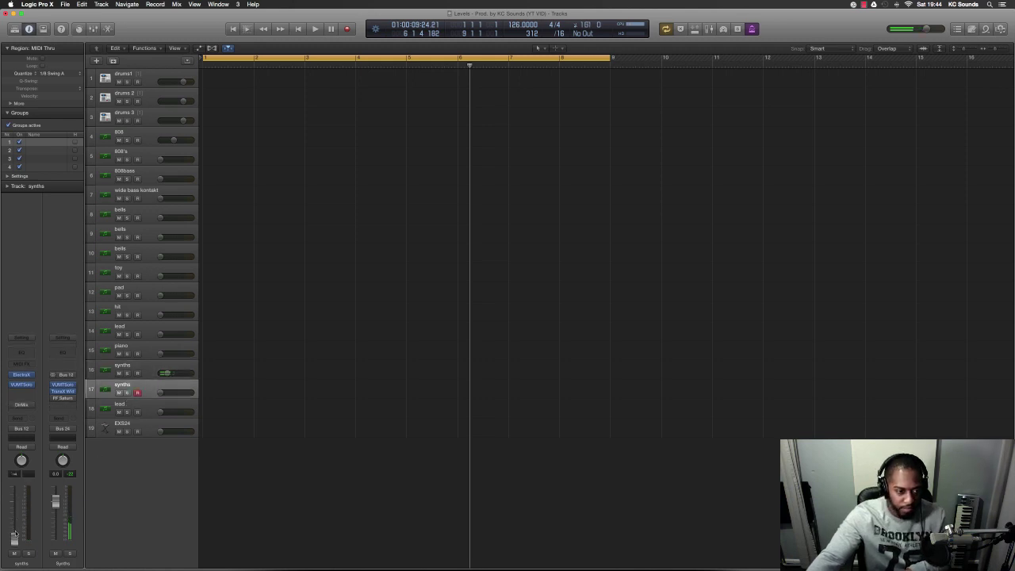
{"action": "left_click_drag", "start_coordinate": [14, 535], "coordinate": [14, 524]}
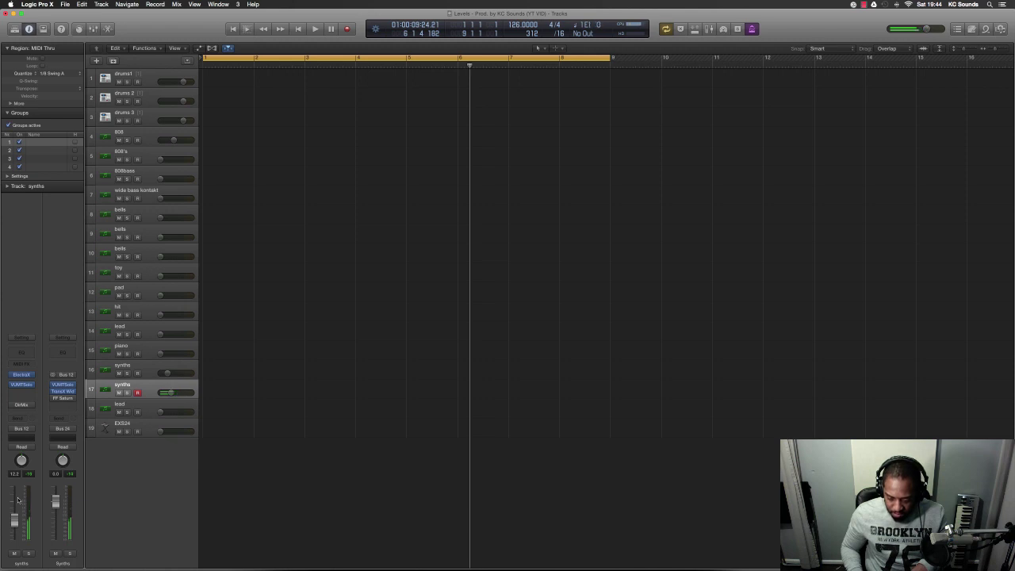
{"action": "key", "text": "space"}
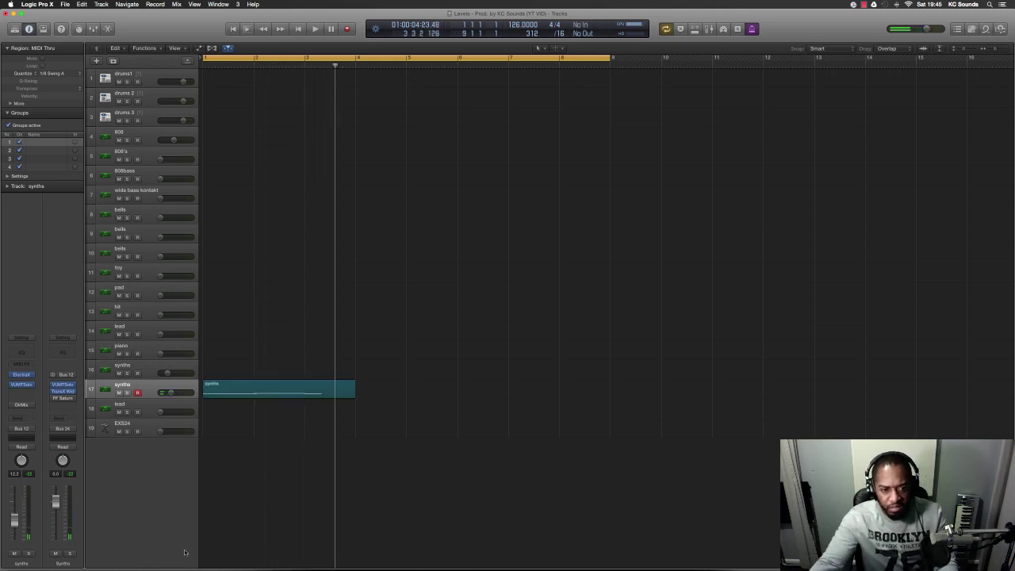
Open the recorded synths region in the piano roll, shorten its first note to end at bar 2, and play it
{"action": "left_click", "coordinate": [260, 394]}
{"action": "key", "text": "p"}
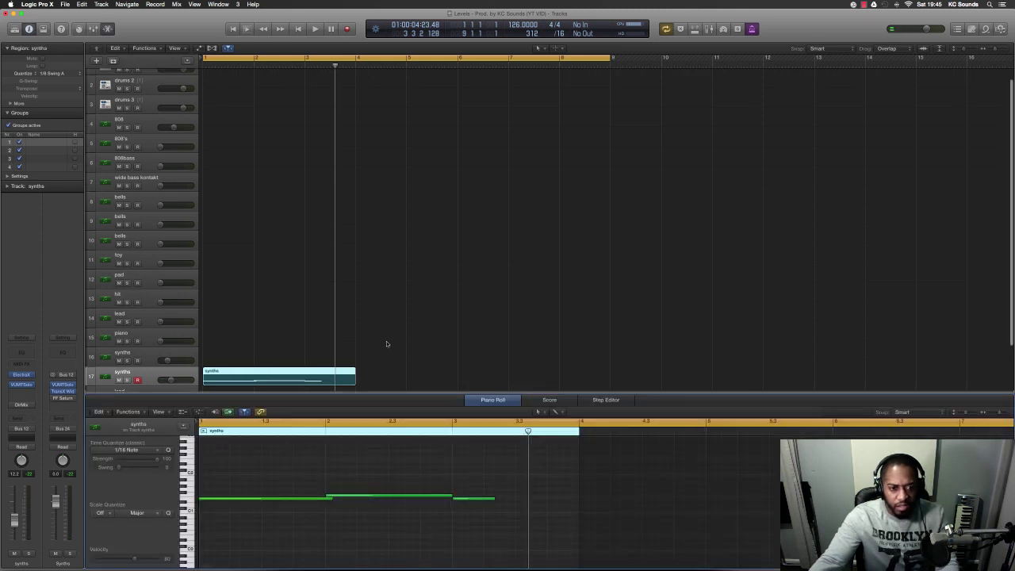
{"action": "left_click_drag", "start_coordinate": [331, 496], "coordinate": [326, 498]}
{"action": "key", "text": "space"}
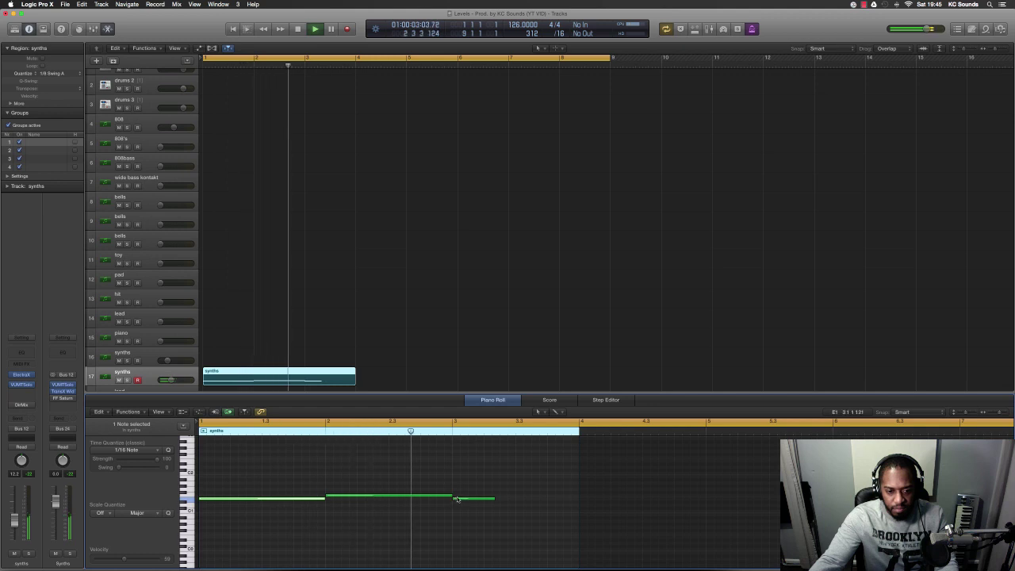
{"action": "key", "text": "space"}
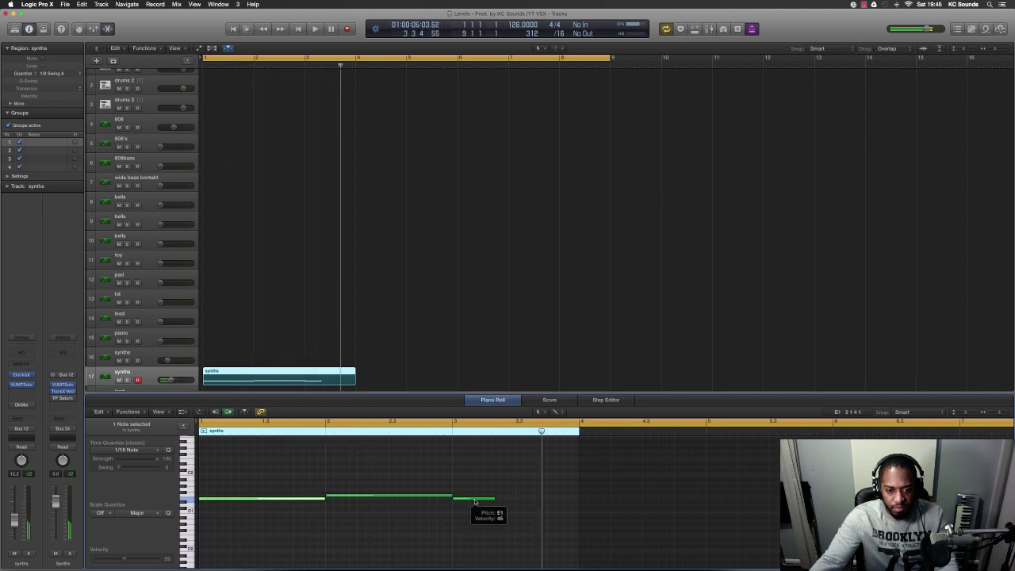
Remove the part of the synths region from bar 3 onwards
{"action": "left_click", "coordinate": [488, 506]}
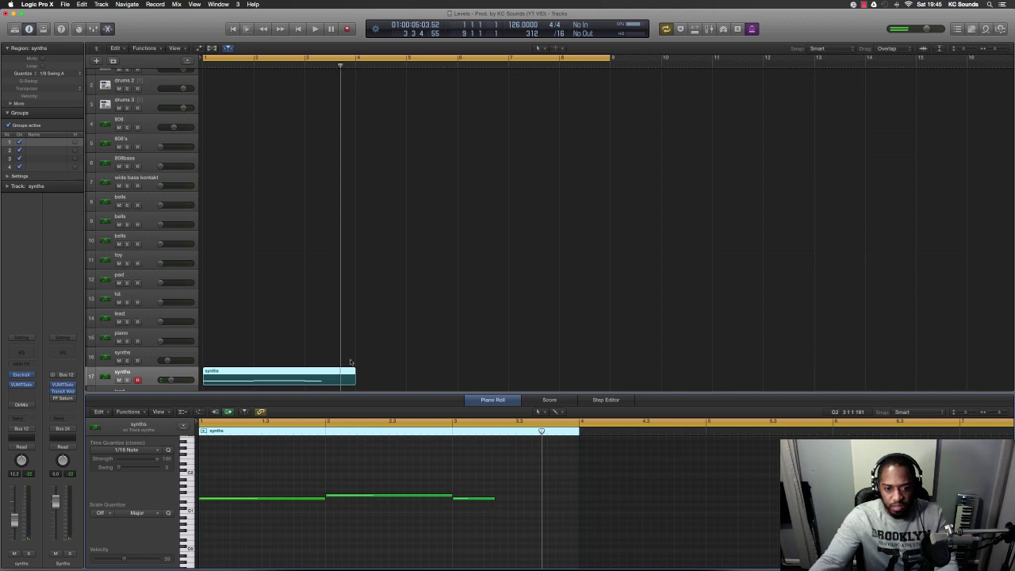
{"action": "left_click", "coordinate": [320, 377]}
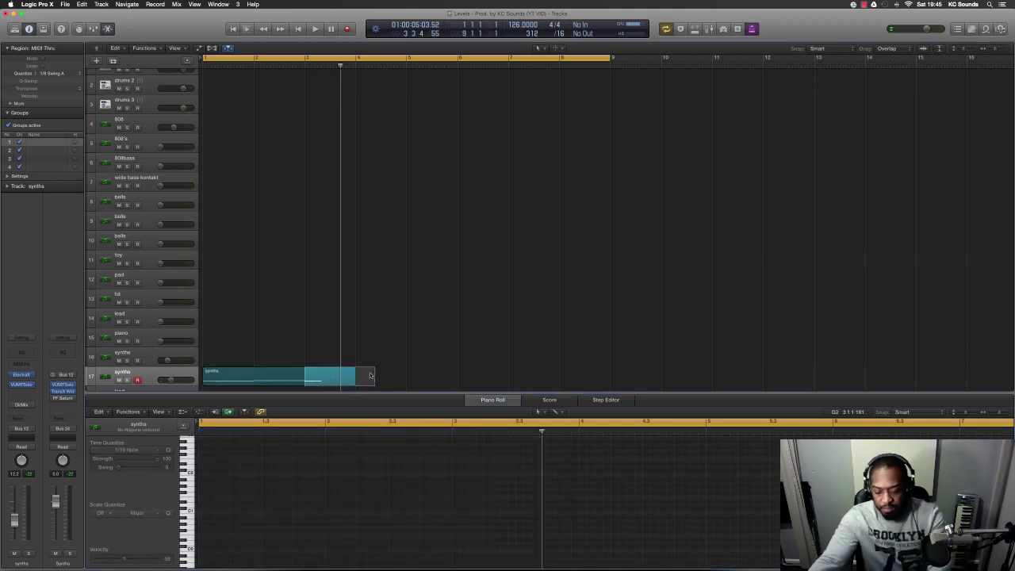
{"action": "left_click", "coordinate": [568, 194]}
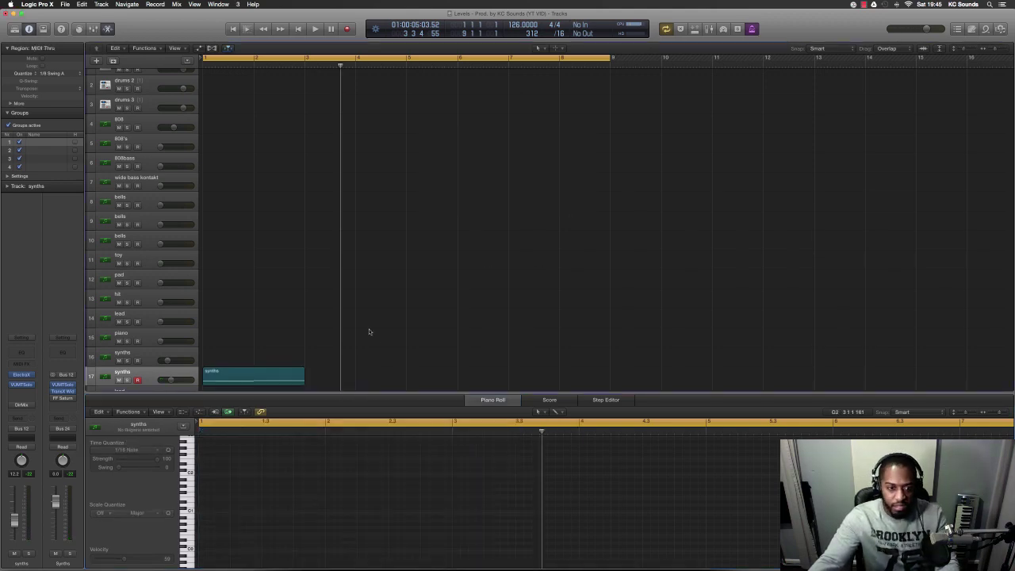
Copy the two-bar synths region to bar 3, join both into one four-bar region, and play it back
{"action": "left_click_drag", "start_coordinate": [271, 368], "coordinate": [371, 381]}
{"action": "left_click", "coordinate": [292, 373], "text": "shift"}
{"action": "key", "text": "super+j"}
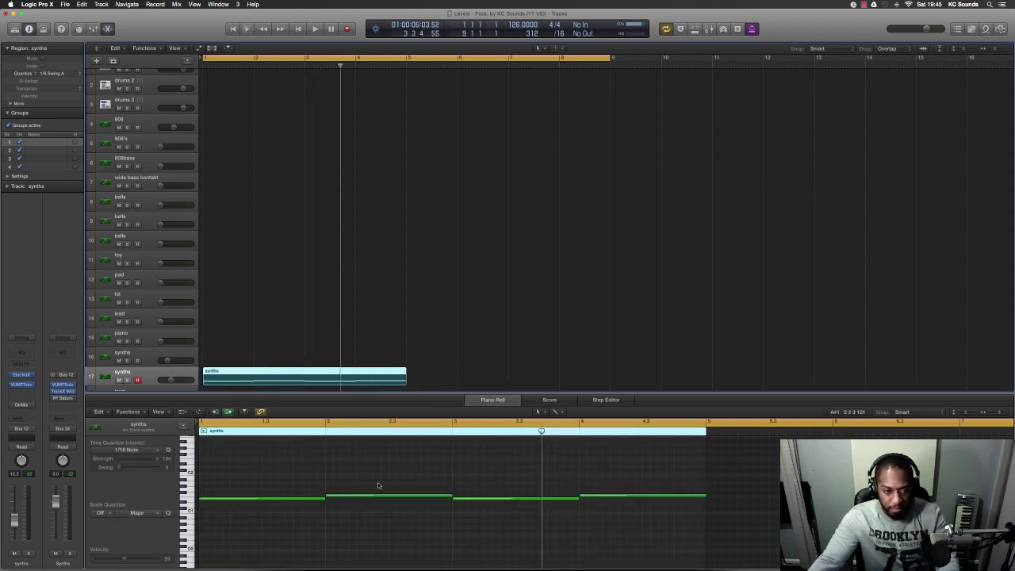
{"action": "key", "text": "space"}
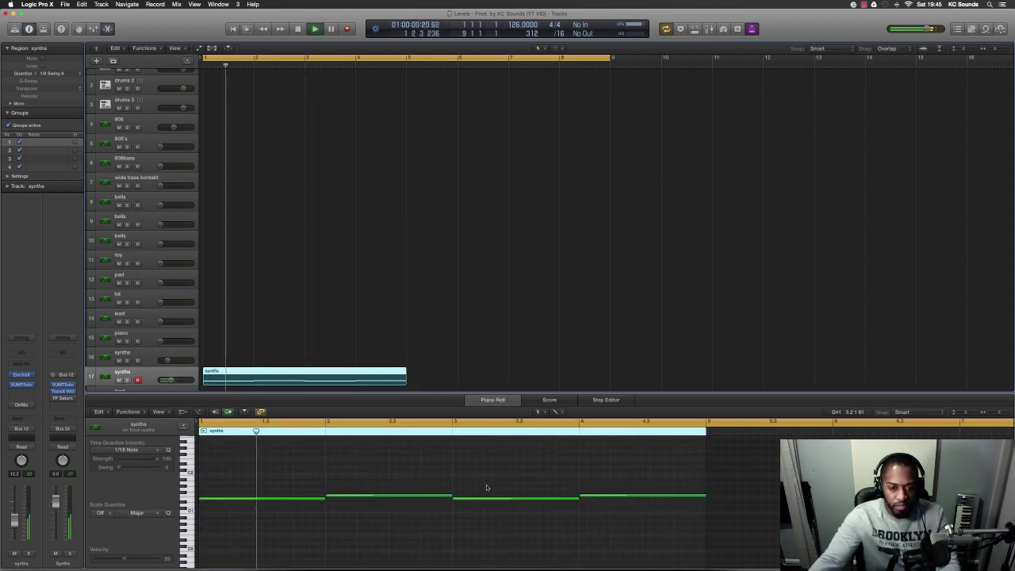
{"action": "key", "text": "space"}
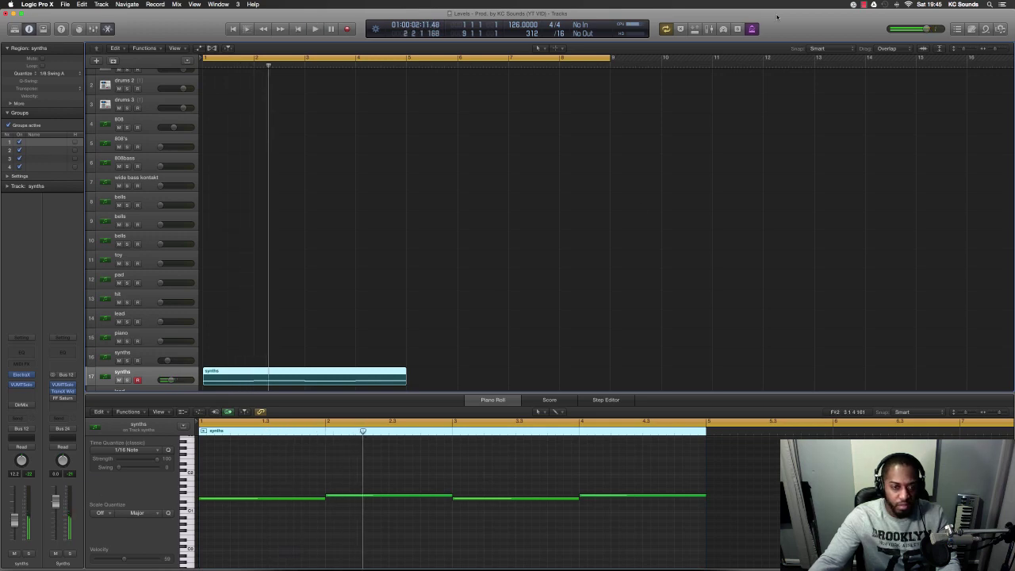
Turn on pre-fader metering, lower the VUMTSolo gain on synths track 17 to about -6 during playback, and raise the track's fader
{"action": "left_click", "coordinate": [710, 30]}
{"action": "key", "text": "space"}
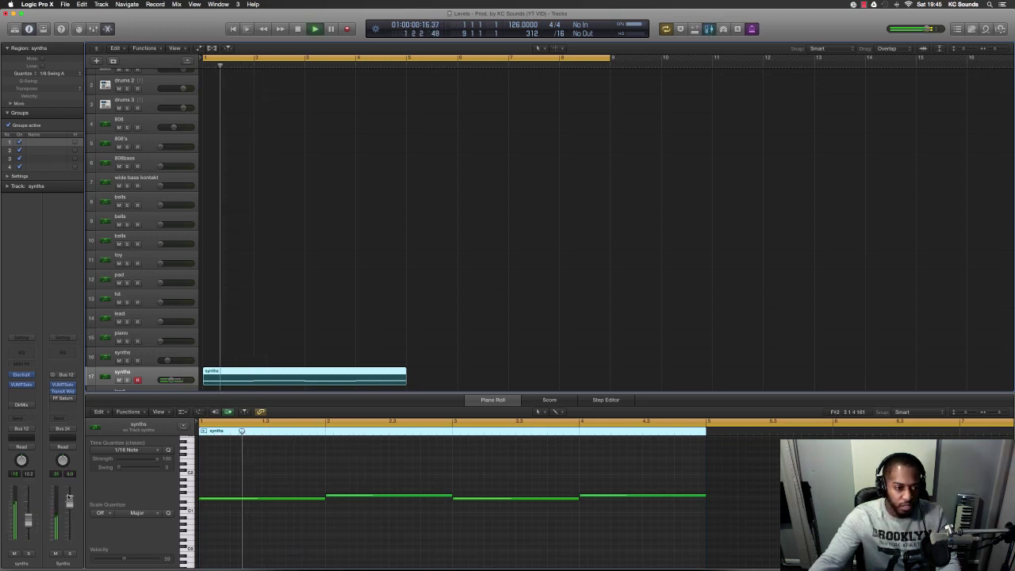
{"action": "left_click", "coordinate": [21, 385]}
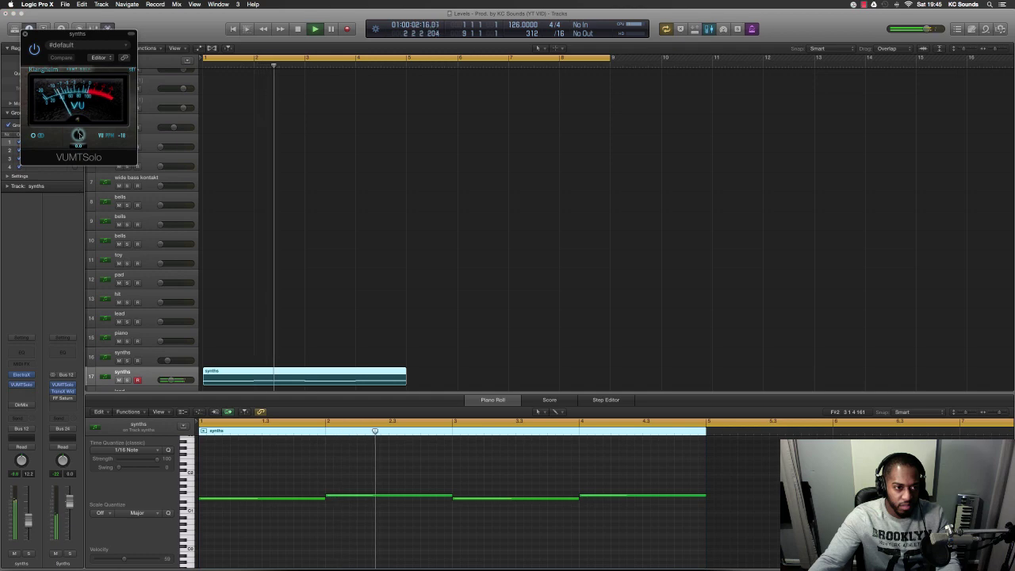
{"action": "left_click_drag", "start_coordinate": [79, 145], "coordinate": [78, 155]}
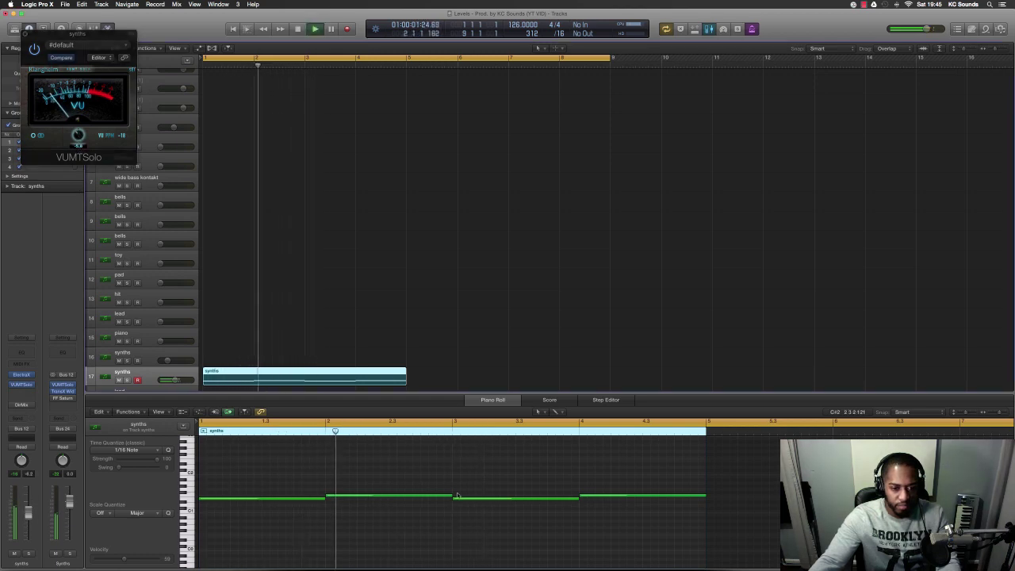
{"action": "key", "text": "space"}
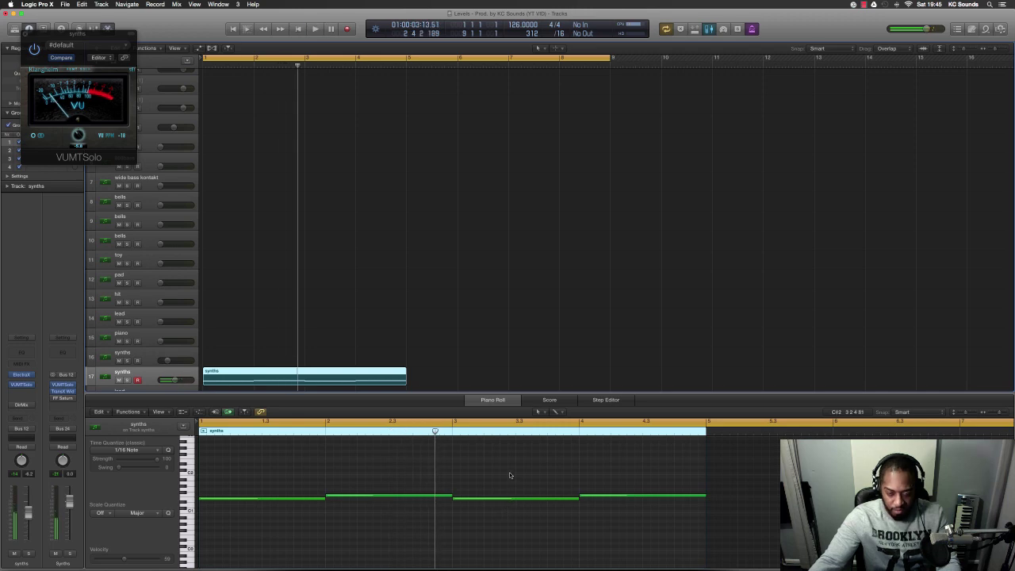
{"action": "scroll", "coordinate": [151, 342], "scroll_direction": "down", "scroll_amount": 2}
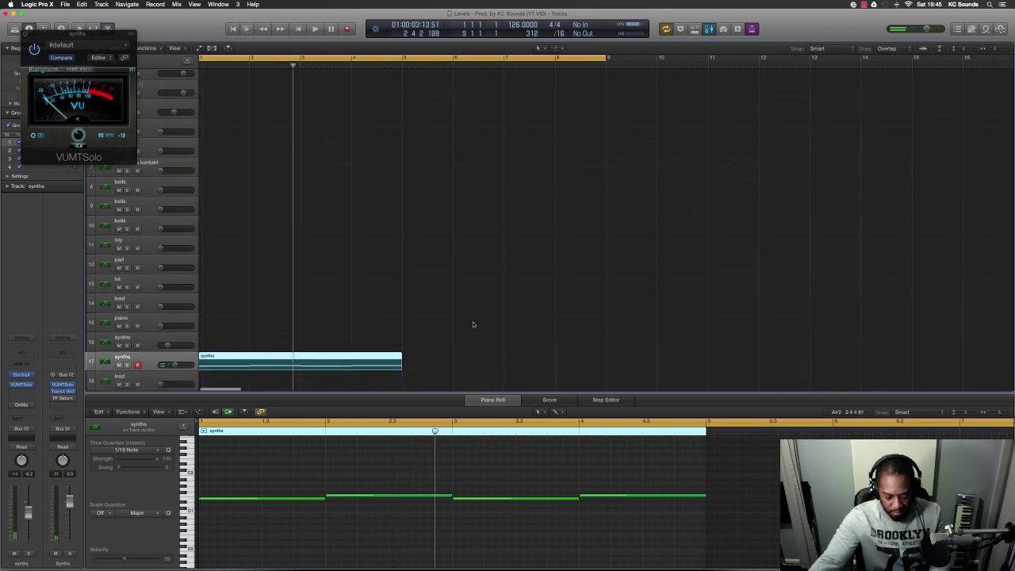
{"action": "left_click_drag", "start_coordinate": [351, 356], "coordinate": [810, 366]}
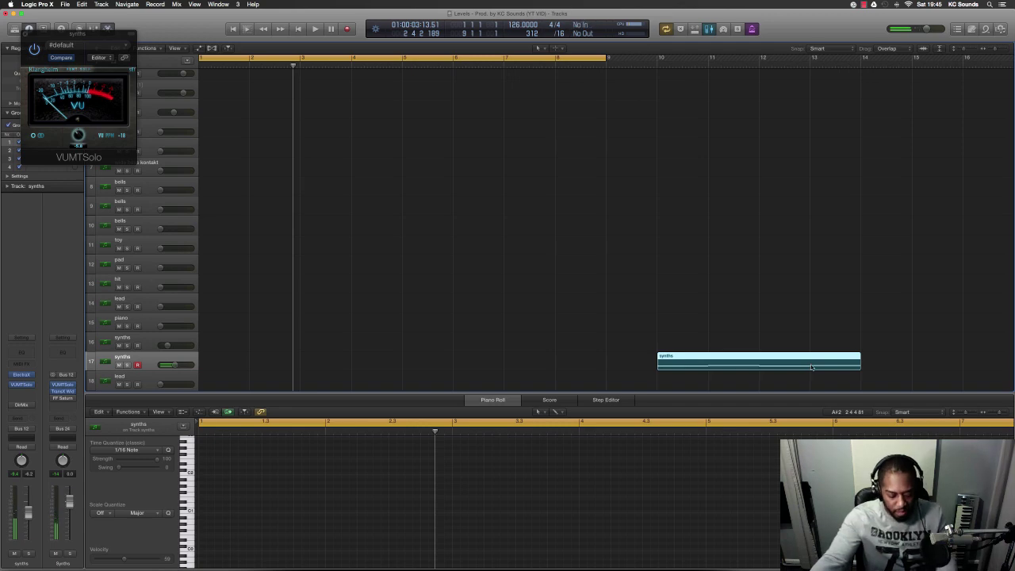
{"action": "key", "text": "super+z"}
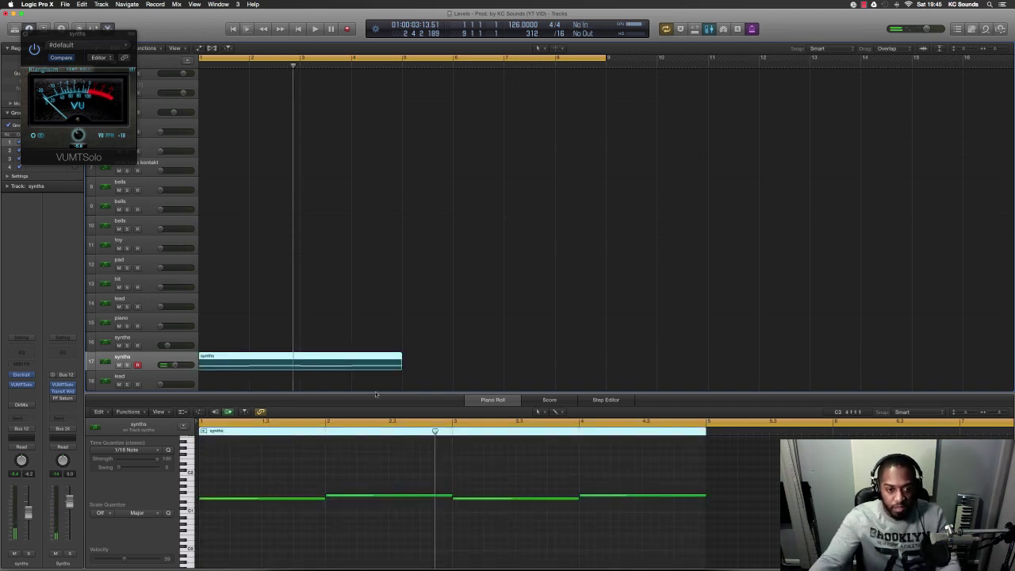
Enlarge the piano roll and zoom in on the four notes of the synths region
{"action": "left_click", "coordinate": [500, 489]}
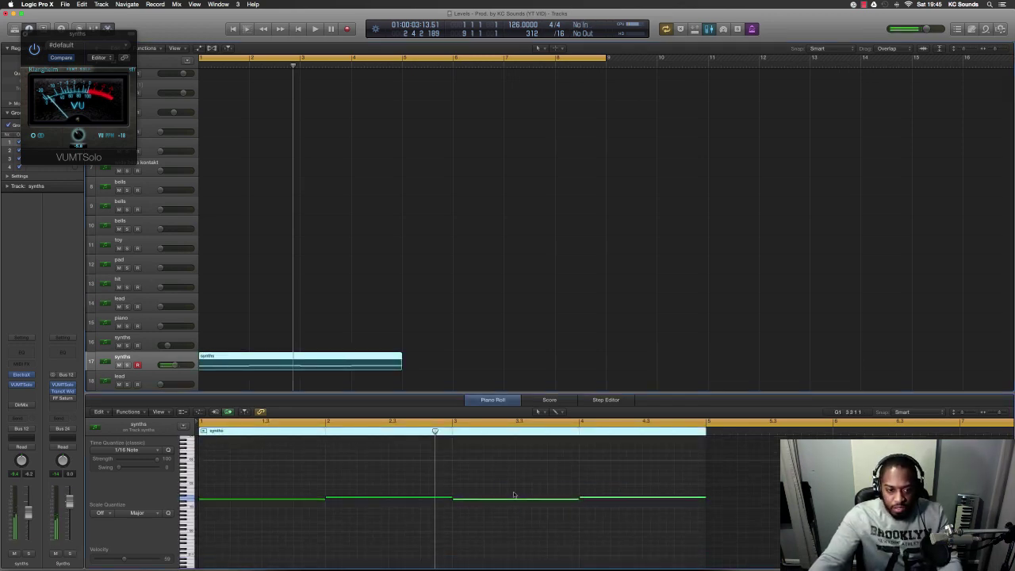
{"action": "key", "text": "z"}
{"action": "scroll", "coordinate": [514, 495], "scroll_direction": "up", "scroll_amount": 5}
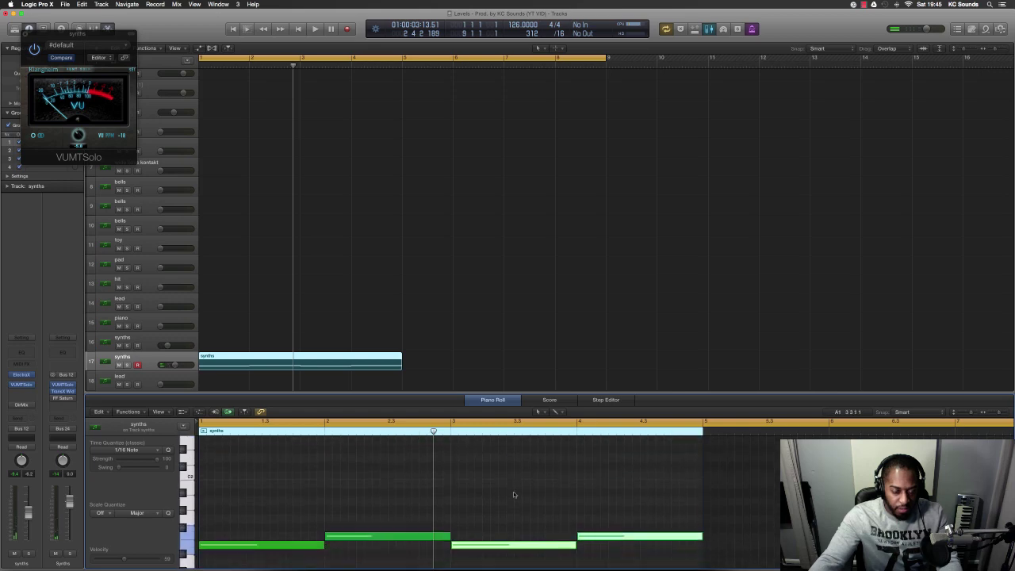
{"action": "left_click_drag", "start_coordinate": [543, 390], "coordinate": [532, 268]}
{"action": "scroll", "coordinate": [521, 444], "scroll_direction": "up", "scroll_amount": 2}
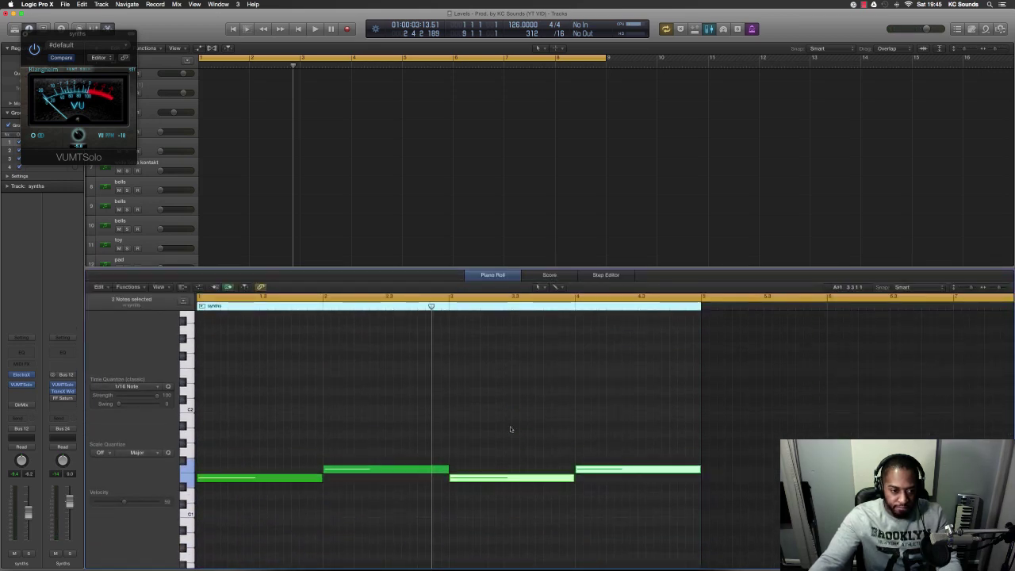
Try raising the third note to B1 and the fourth note to G1 in the synths region
{"action": "left_click", "coordinate": [511, 430]}
{"action": "left_click_drag", "start_coordinate": [503, 478], "coordinate": [503, 434]}
{"action": "left_click_drag", "start_coordinate": [590, 469], "coordinate": [595, 454]}
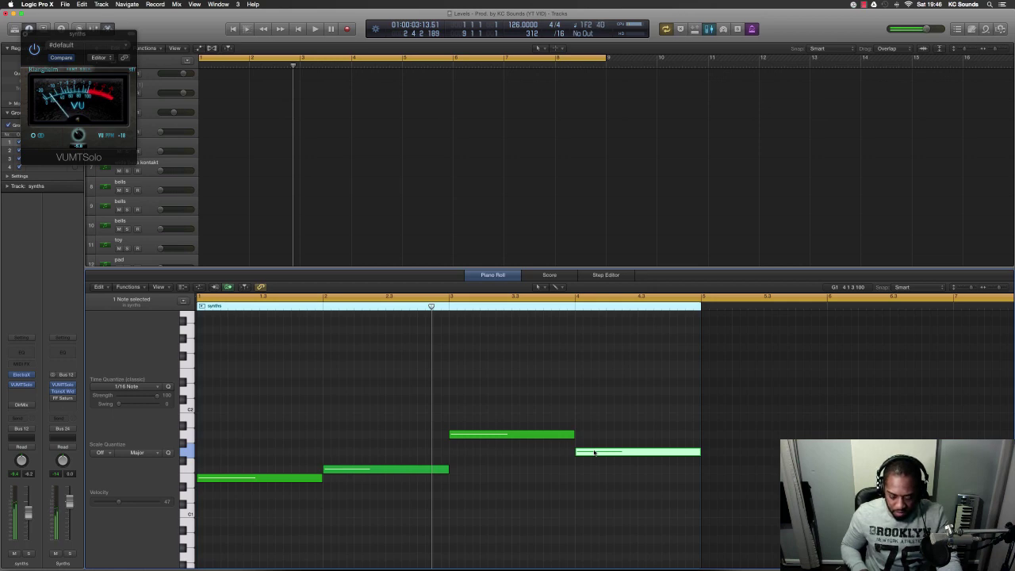
{"action": "left_click_drag", "start_coordinate": [512, 436], "coordinate": [511, 422]}
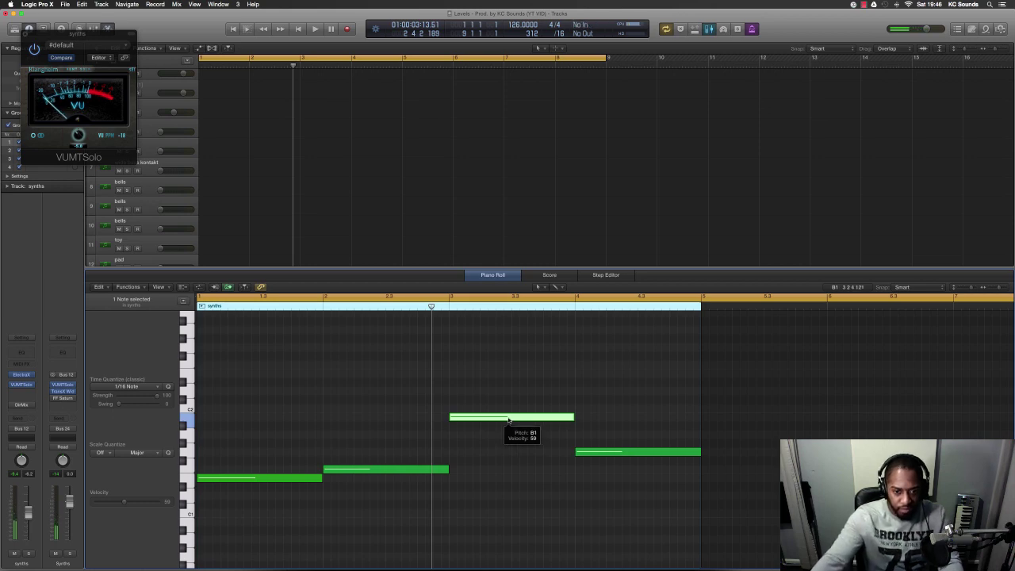
Raise the third note to F2 and the fourth note to E2, and play the changed pattern
{"action": "left_click_drag", "start_coordinate": [511, 421], "coordinate": [505, 365]}
{"action": "left_click_drag", "start_coordinate": [632, 452], "coordinate": [634, 375]}
{"action": "key", "text": "space"}
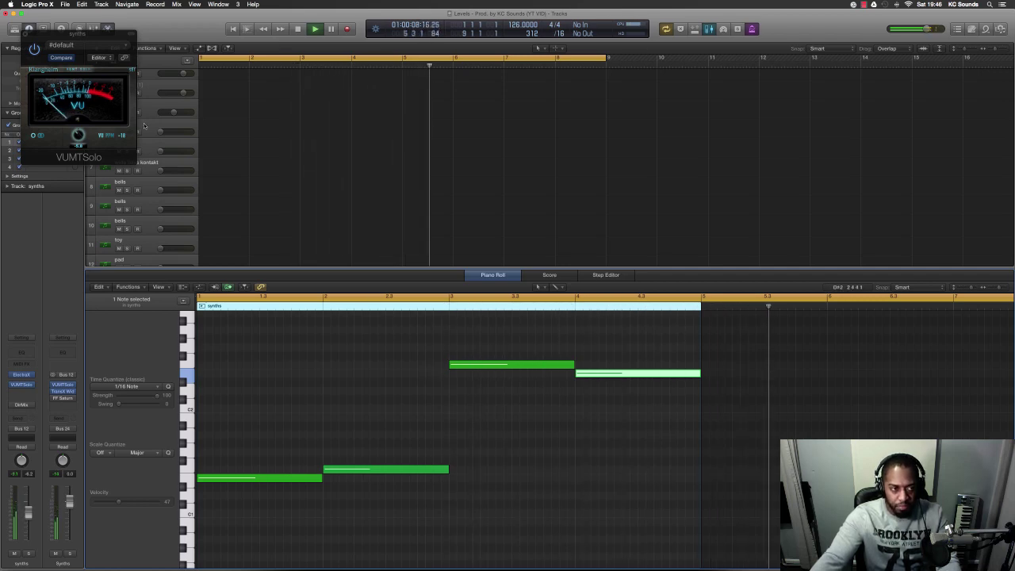
{"action": "key", "text": "space"}
Copy the four-bar synths region to bar 5 and join both into one eight-bar region
{"action": "scroll", "coordinate": [371, 161], "scroll_direction": "down", "scroll_amount": 5}
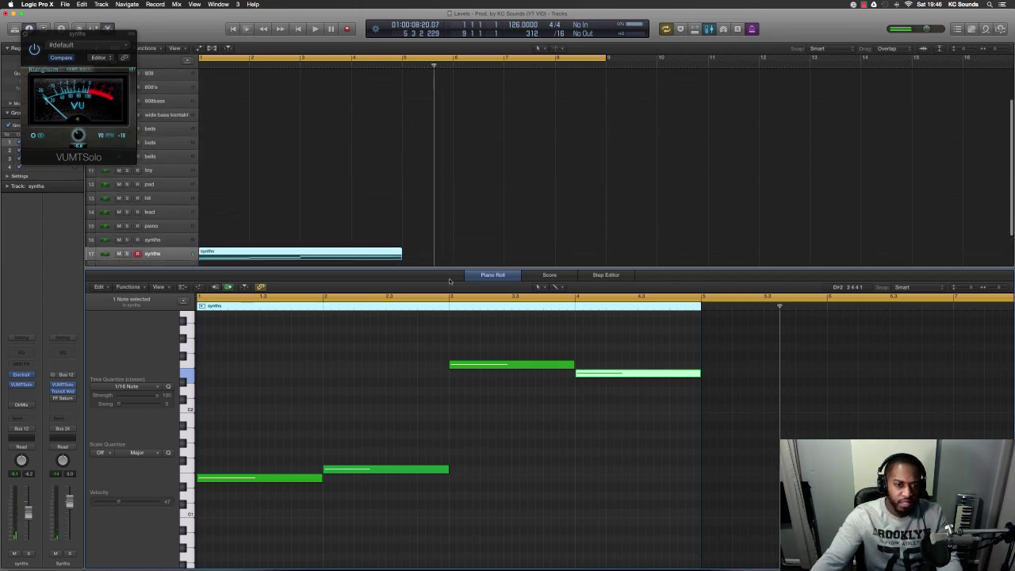
{"action": "left_click_drag", "start_coordinate": [342, 250], "coordinate": [545, 252]}
{"action": "key", "text": "super+a"}
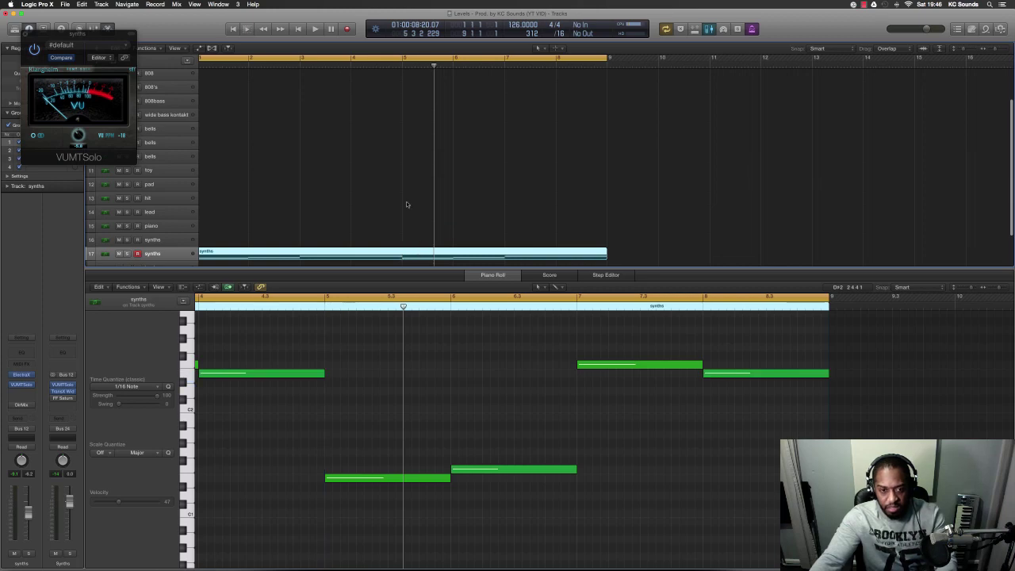
Close the VUMTSolo plug-in window and play the eight-bar synths region from the start
{"action": "left_click", "coordinate": [26, 35]}
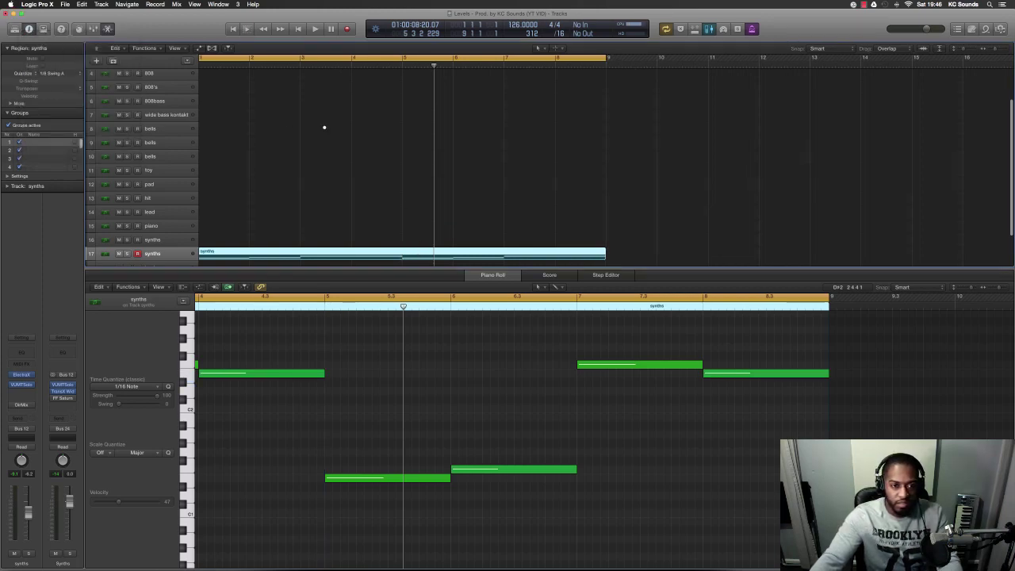
{"action": "key", "text": "z"}
{"action": "key", "text": "space"}
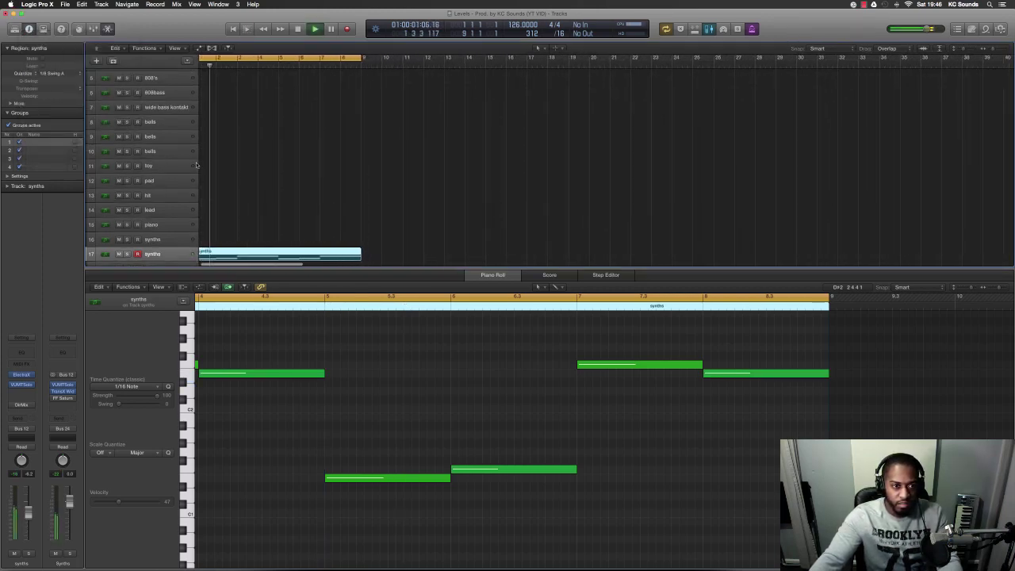
Select the drums1 track for live playing and dismiss the System Overload message
{"action": "scroll", "coordinate": [204, 159], "scroll_direction": "up", "scroll_amount": 4}
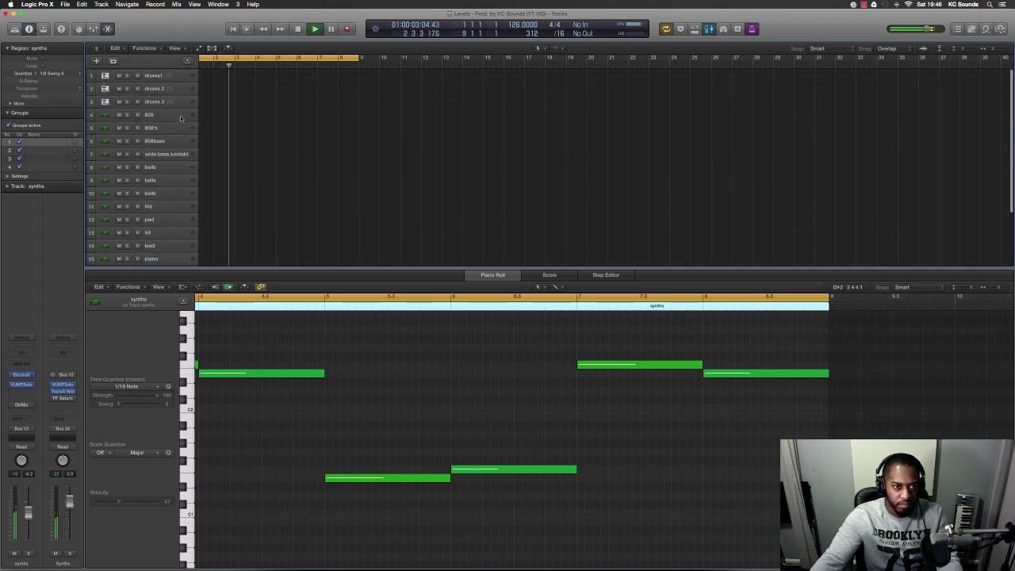
{"action": "left_click", "coordinate": [156, 76]}
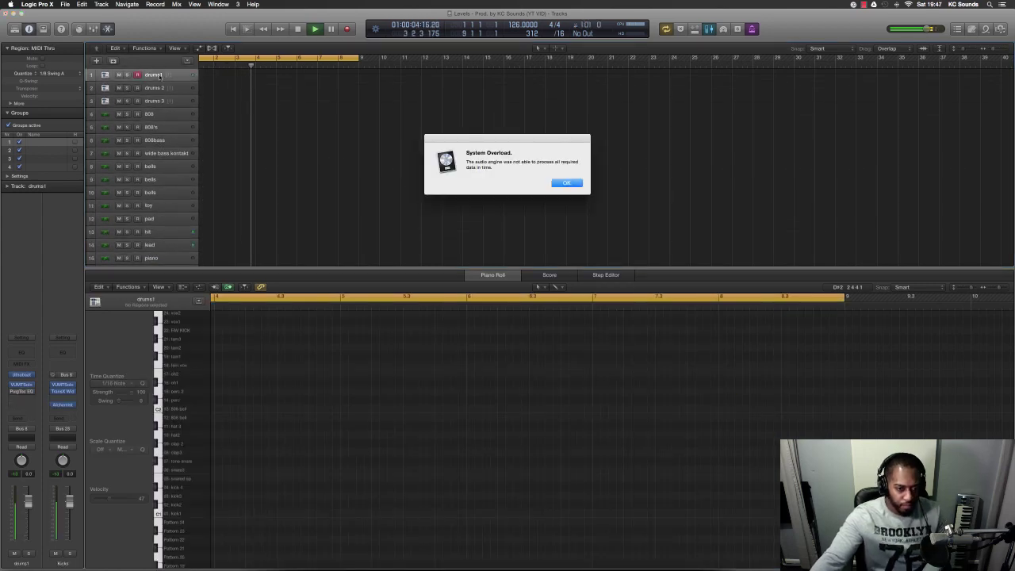
{"action": "key", "text": "Return"}
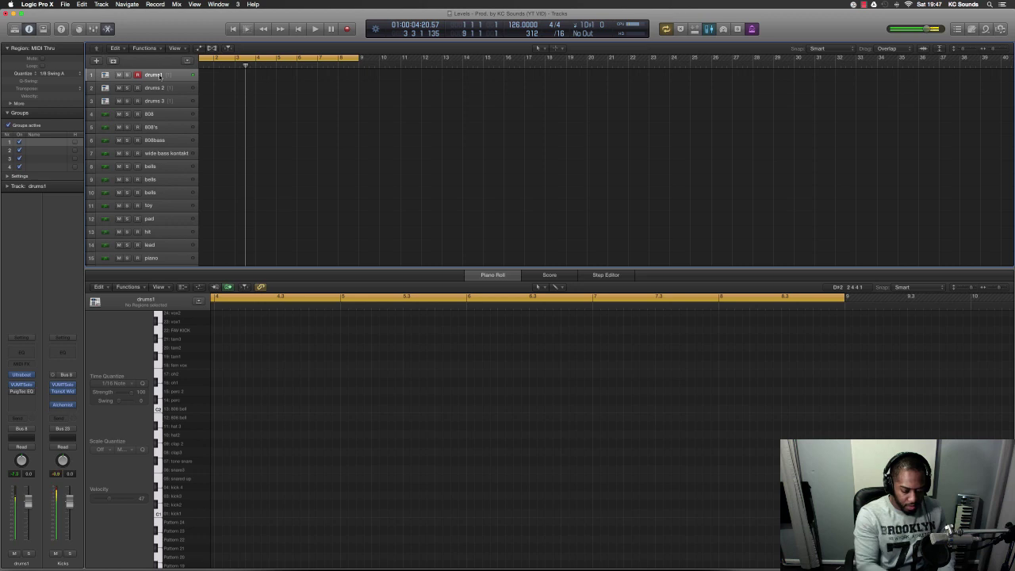
Play the eight-bar loop repeatedly and rehearse a drum pattern on the drums1 track
{"action": "key", "text": "space"}
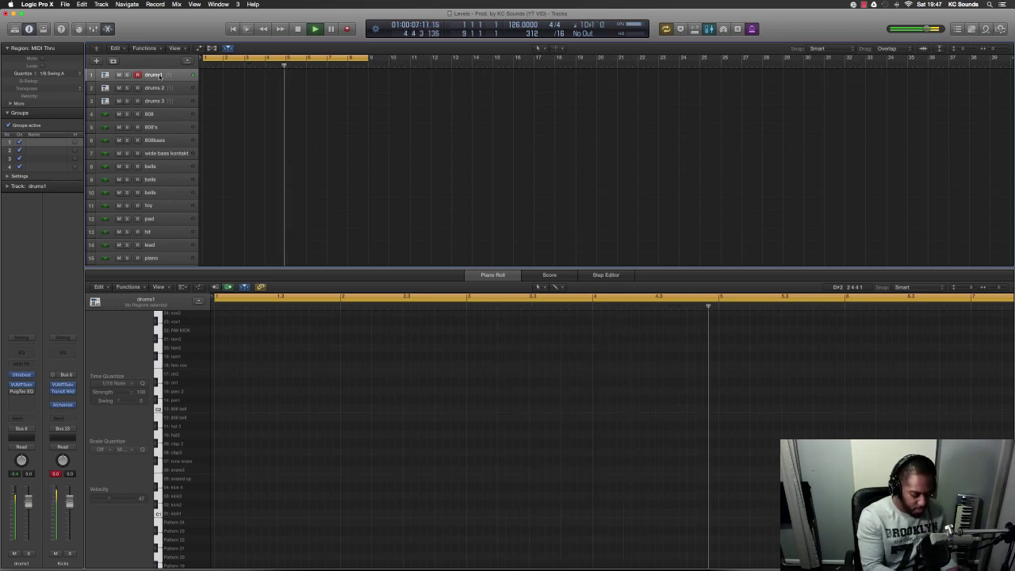
{"action": "key", "text": "space"}
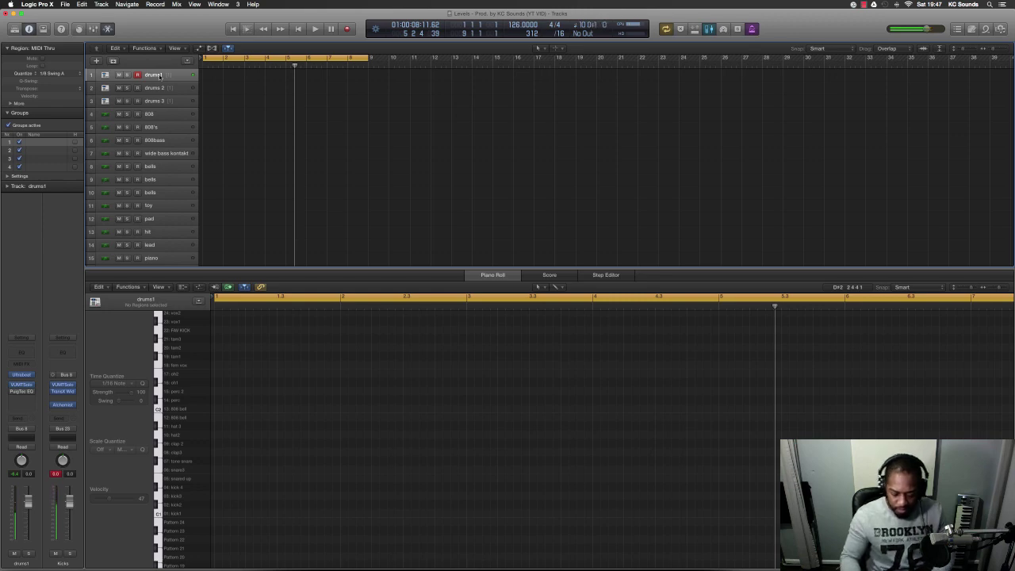
{"action": "key", "text": "space"}
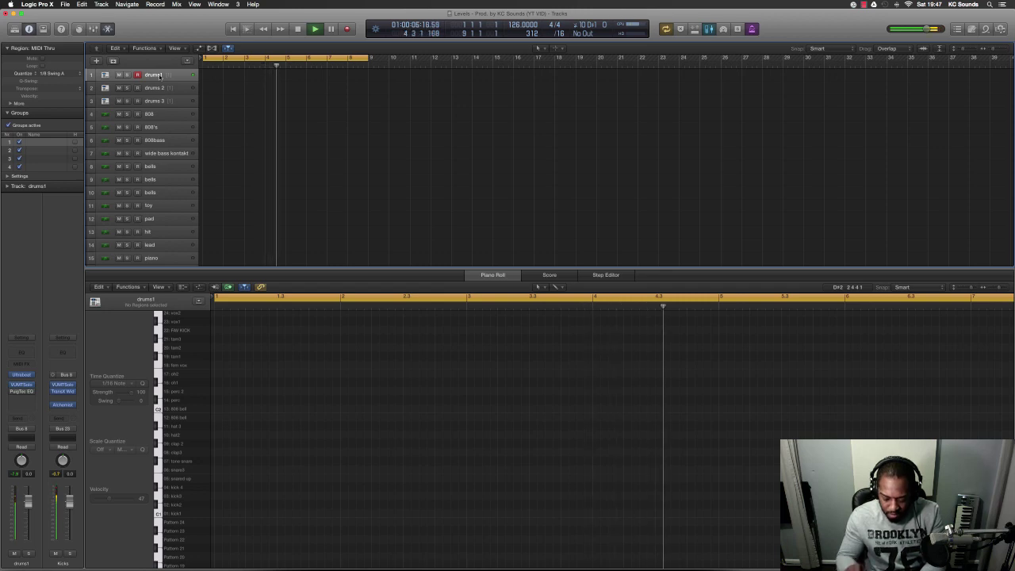
{"action": "key", "text": "space"}
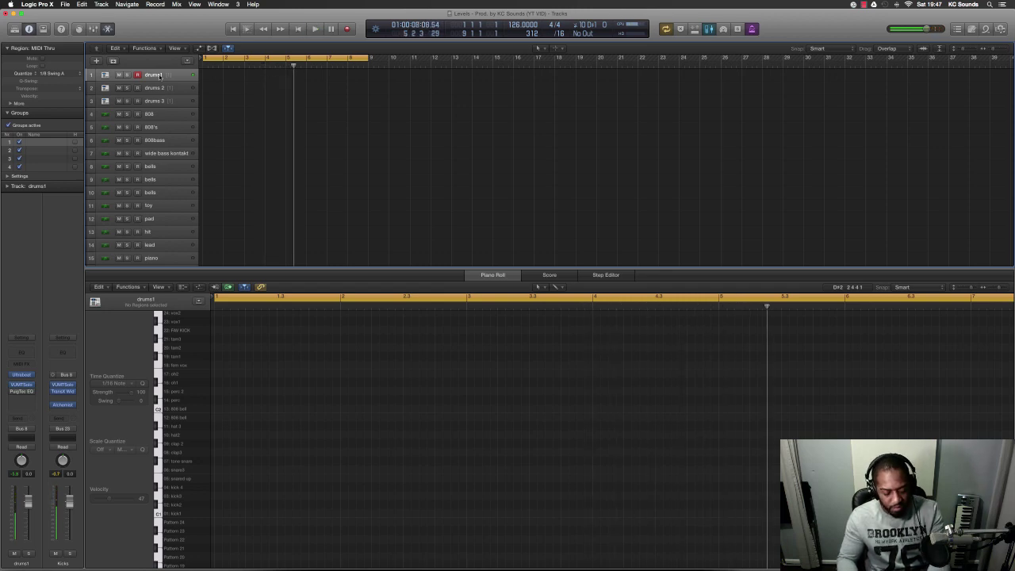
{"action": "key", "text": "space"}
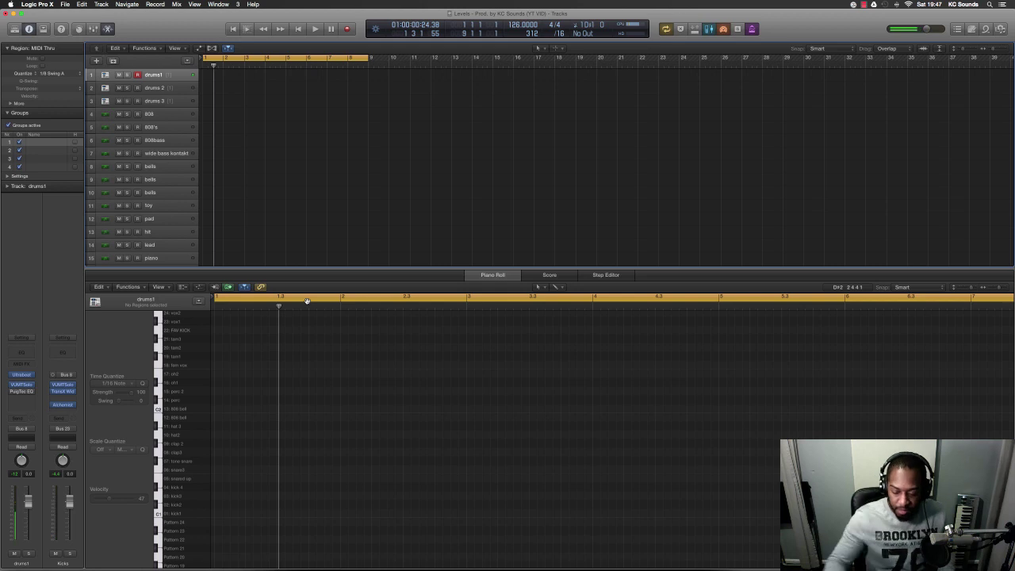
{"action": "key", "text": "space"}
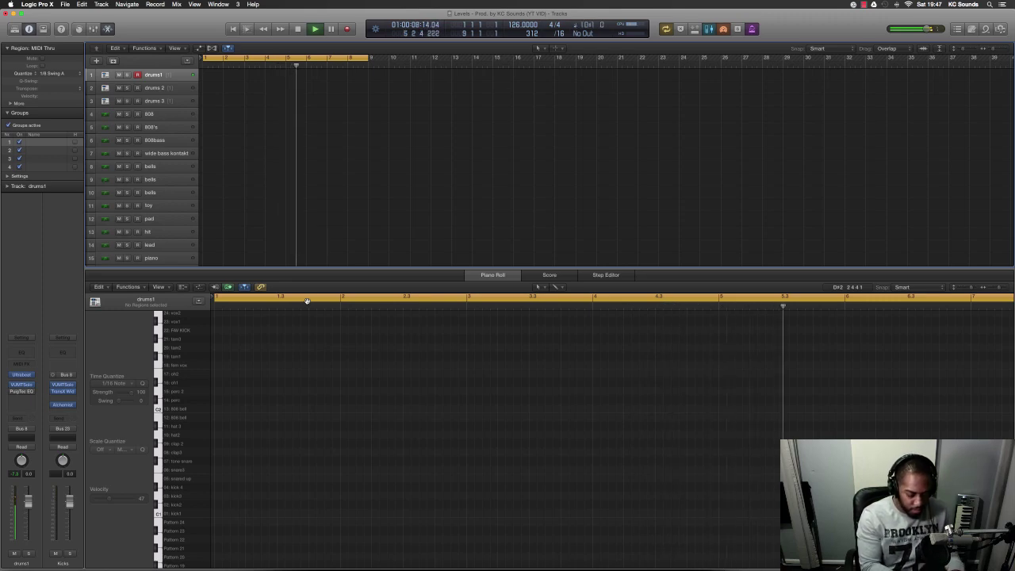
{"action": "key", "text": "space"}
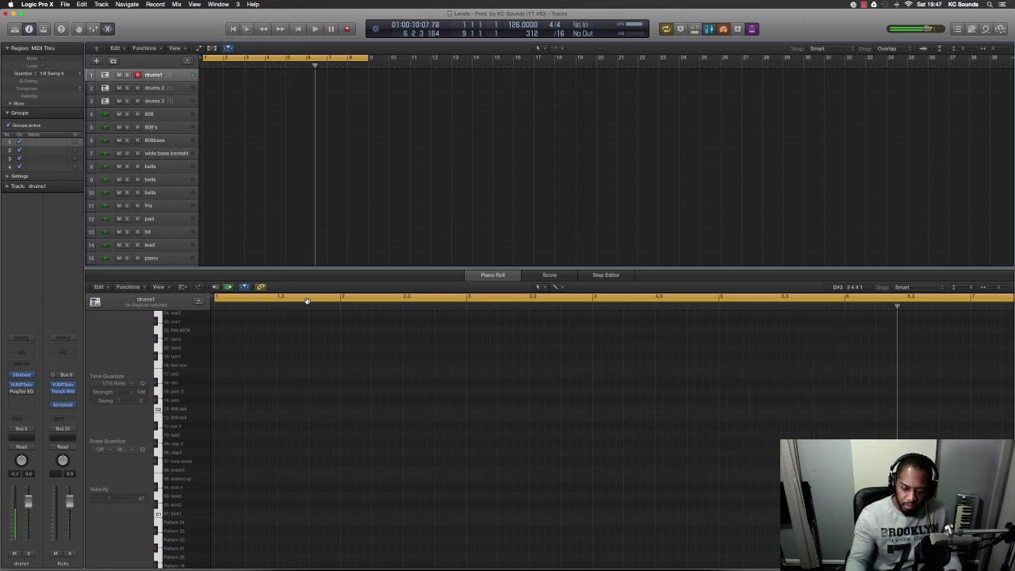
{"action": "key", "text": "space"}
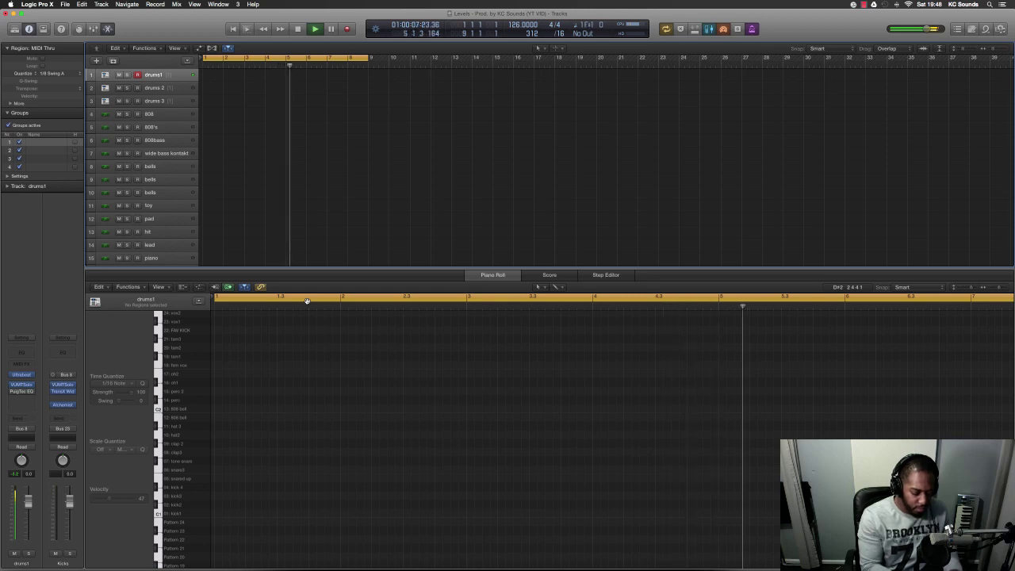
Capture the drums played over the loop as an eight-bar drums1 region, and add a kick 4 note at the start of bar 1
{"action": "key", "text": "space"}
{"action": "key", "text": "space"}
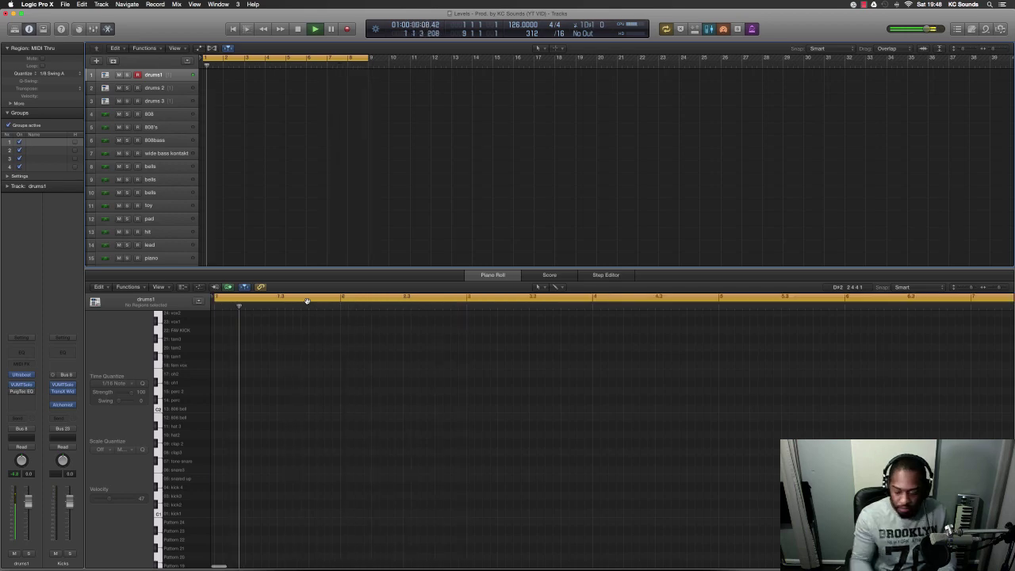
{"action": "key", "text": "r"}
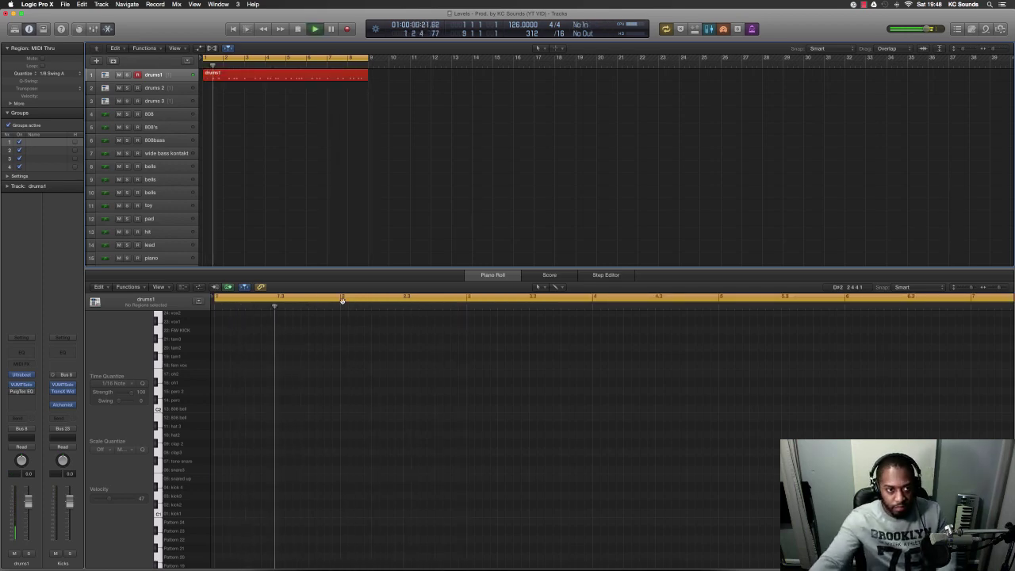
{"action": "key", "text": "r"}
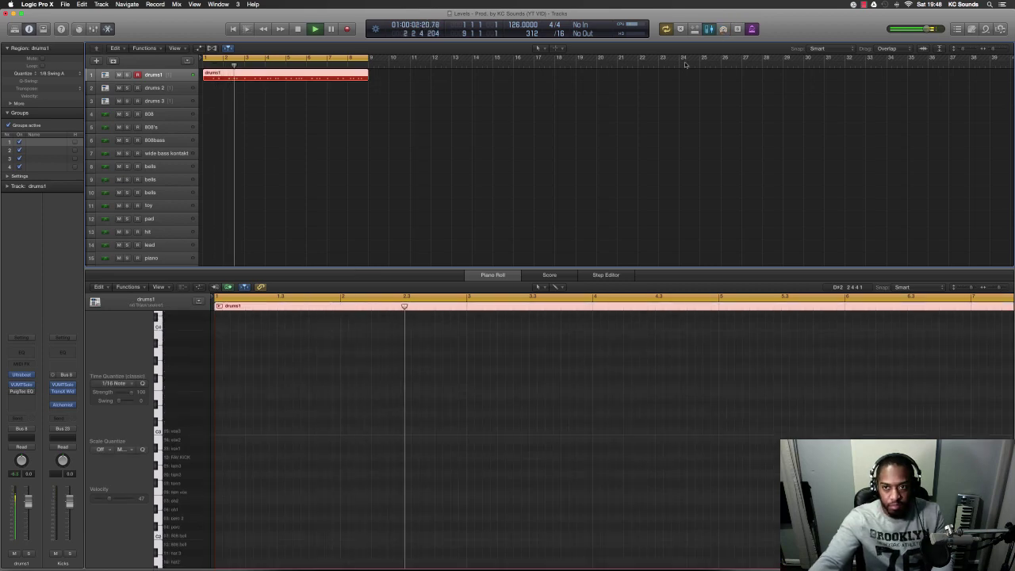
{"action": "scroll", "coordinate": [291, 356], "scroll_direction": "down", "scroll_amount": 3}
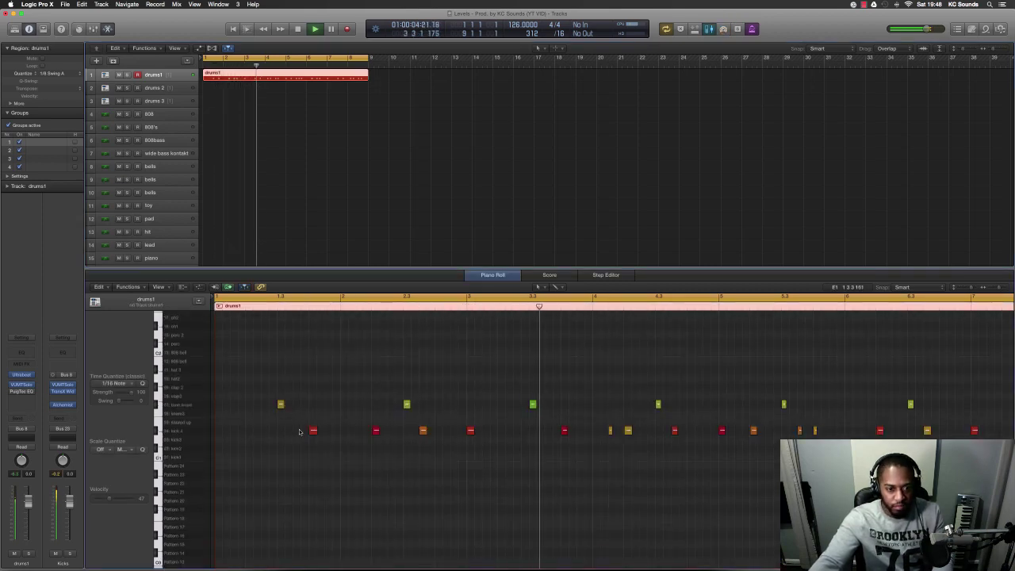
{"action": "left_click", "coordinate": [220, 430]}
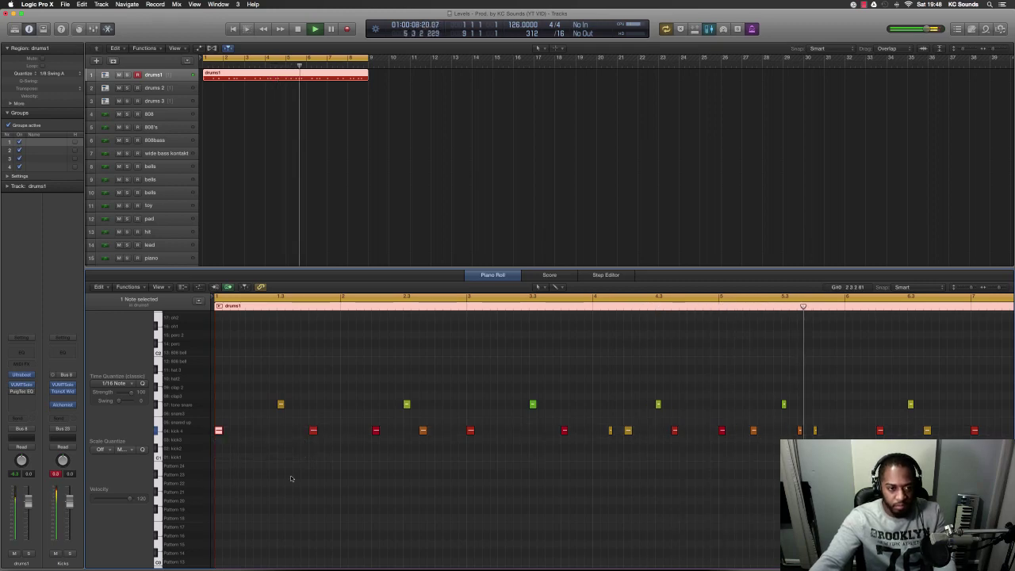
Select the 808 track, play a bass line over the loop and capture it as an eight-bar region
{"action": "scroll", "coordinate": [216, 243], "scroll_direction": "down", "scroll_amount": 2}
{"action": "scroll", "coordinate": [216, 243], "scroll_direction": "down", "scroll_amount": 1}
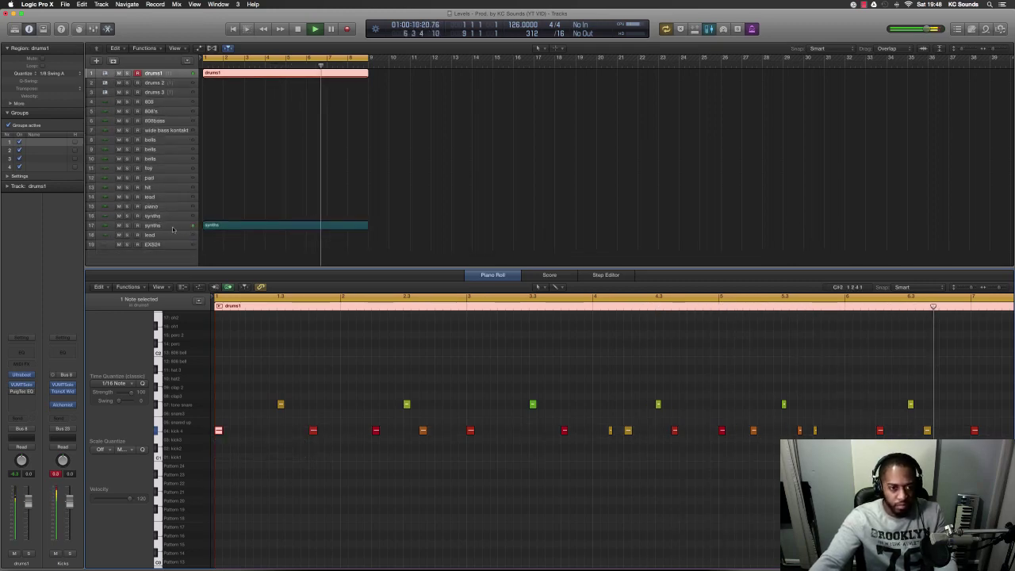
{"action": "left_click", "coordinate": [170, 103]}
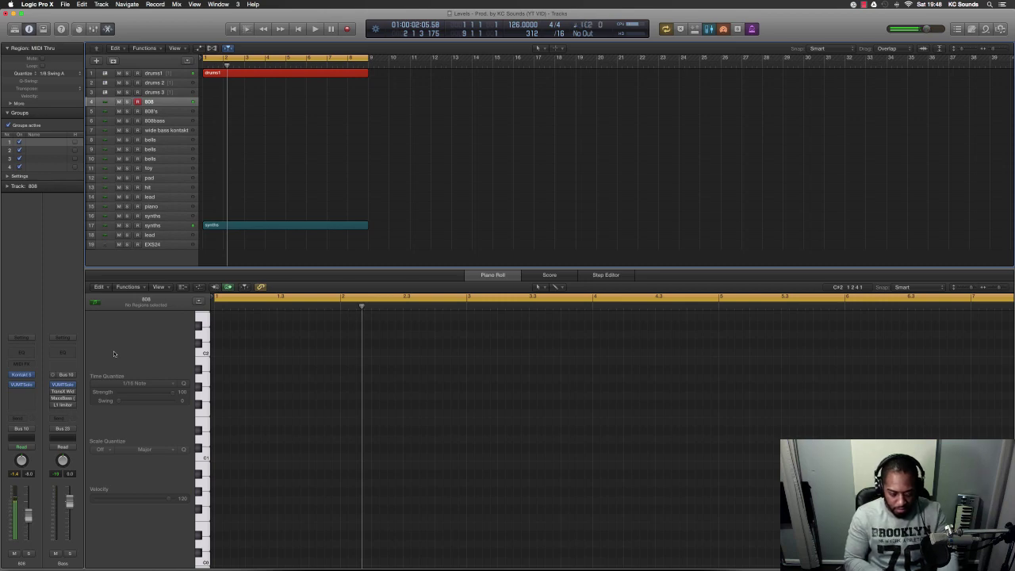
{"action": "key", "text": "space"}
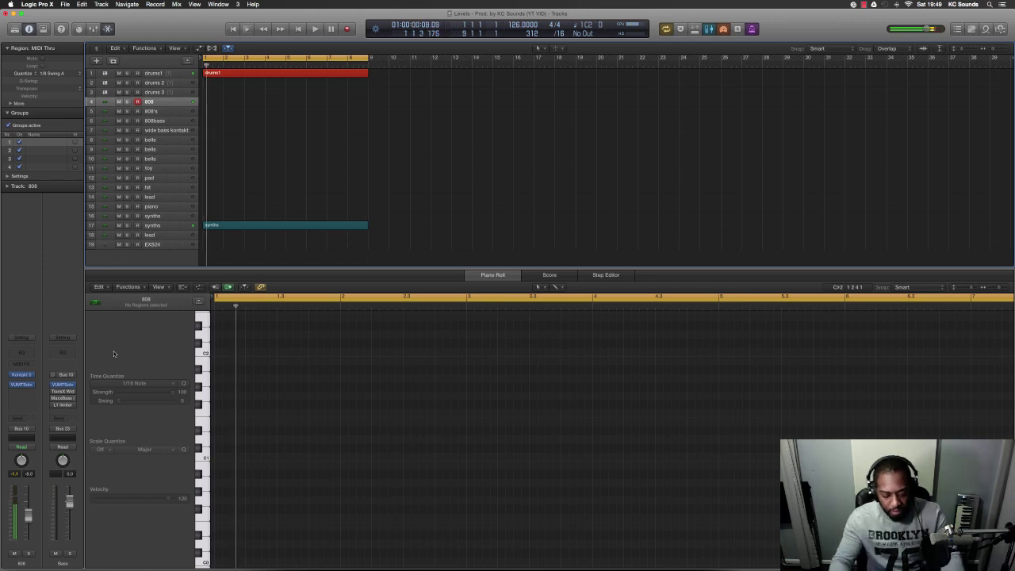
{"action": "key", "text": "shift+r"}
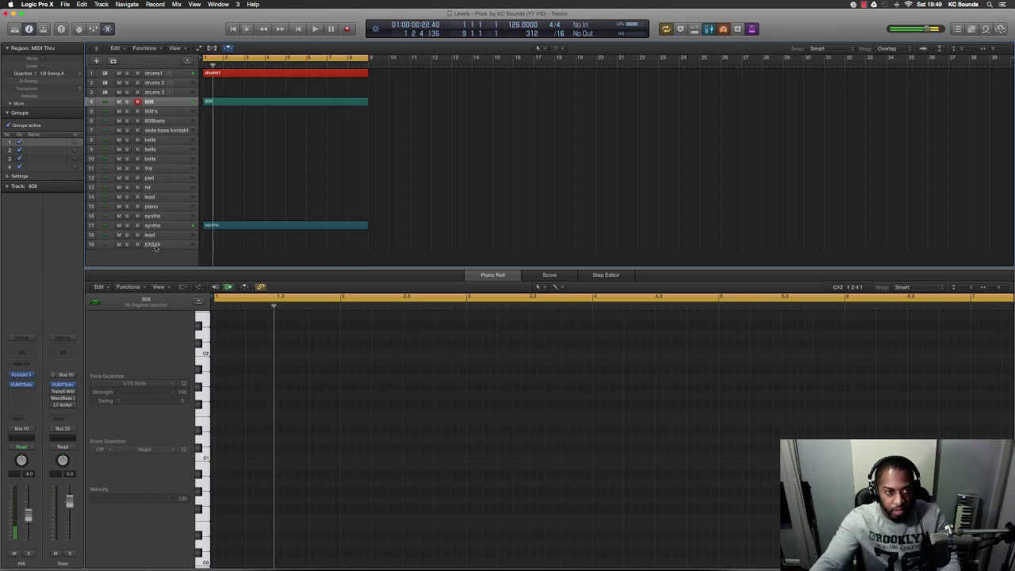
Add a C2 note with length 0 2 2 200 at the start of bar 1 in the 808 region, and play it
{"action": "left_click", "coordinate": [243, 108]}
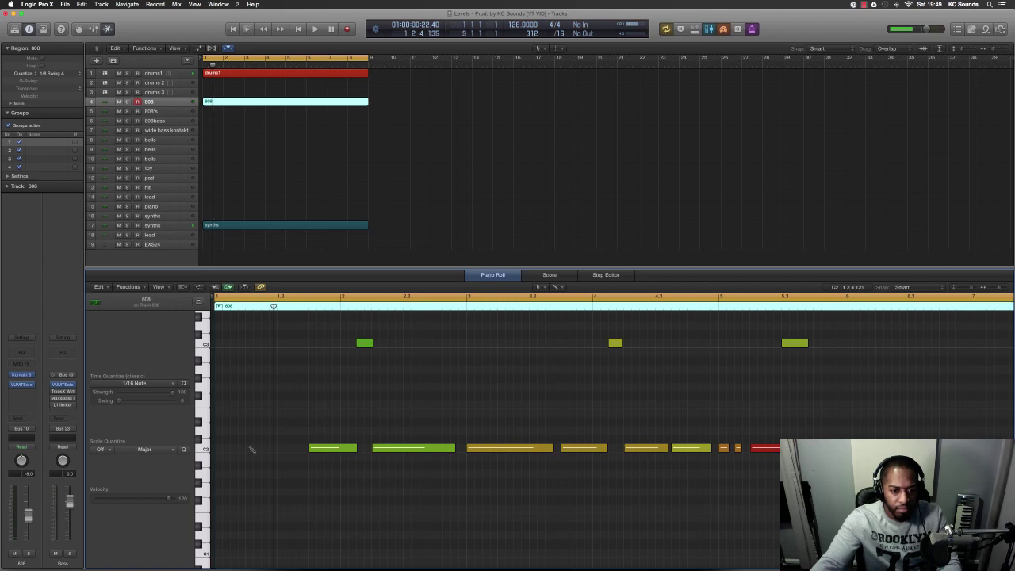
{"action": "left_click_drag", "start_coordinate": [219, 447], "coordinate": [298, 451]}
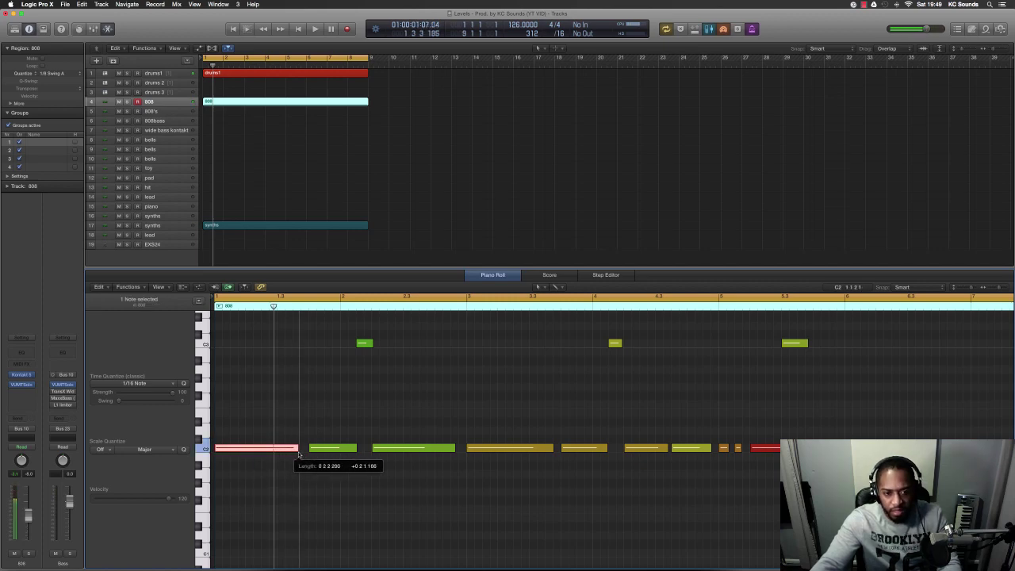
{"action": "key", "text": "space"}
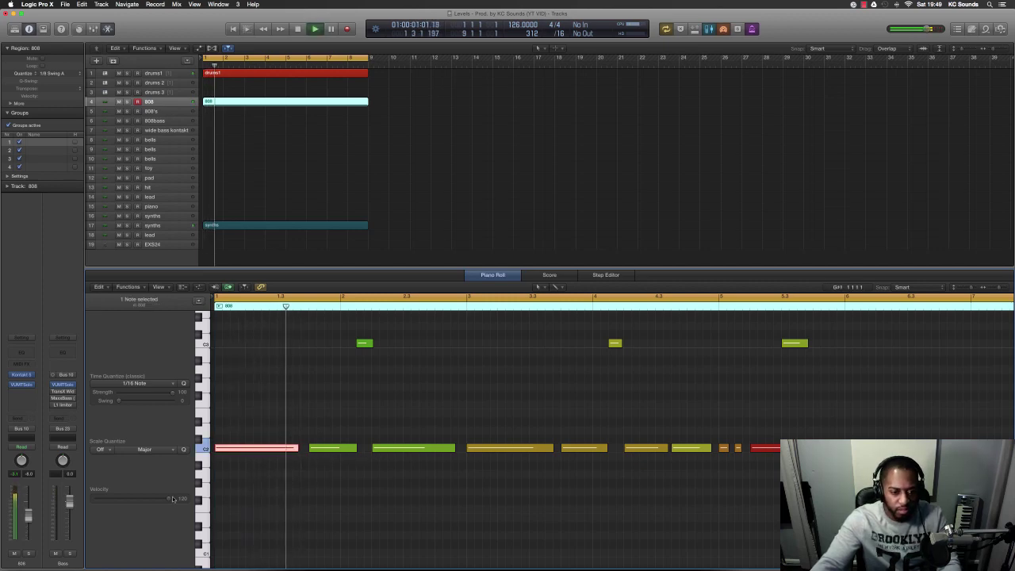
Add a Channel EQ to the track 17 synths with a 220 Hz low cut and a +1.0 dB high shelf at 2650 Hz
{"action": "left_click", "coordinate": [173, 227]}
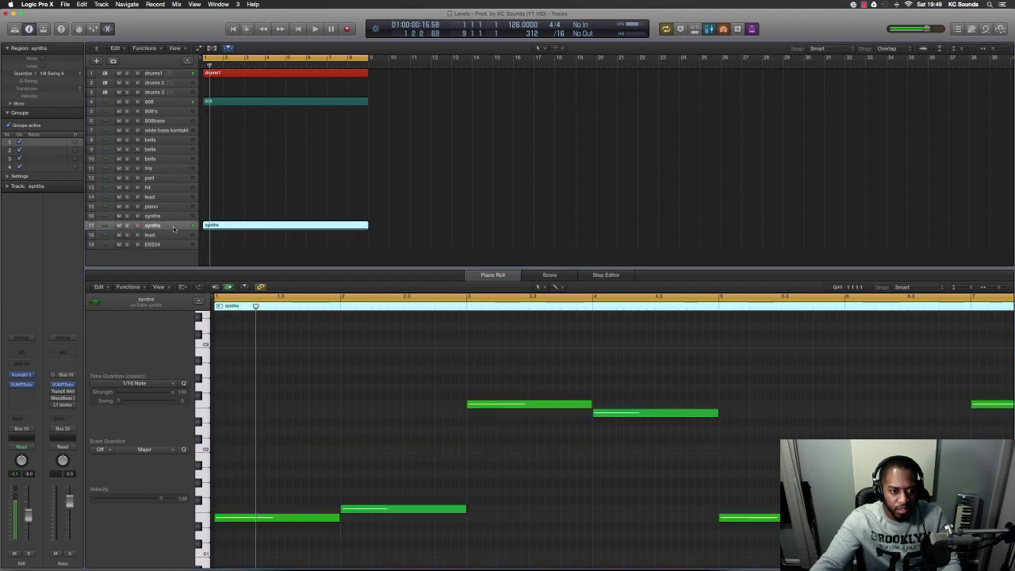
{"action": "left_click", "coordinate": [28, 367]}
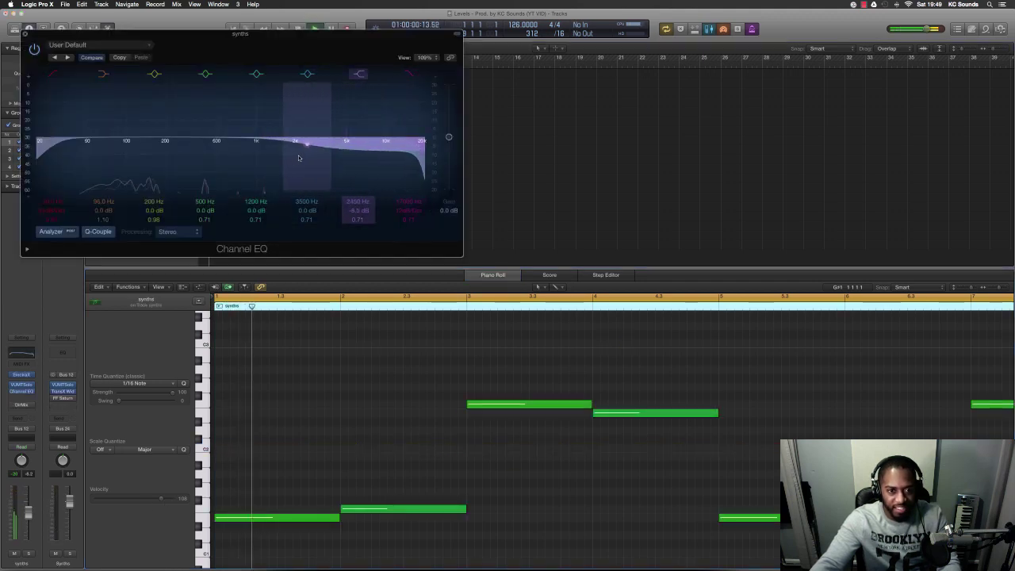
{"action": "left_click_drag", "start_coordinate": [87, 155], "coordinate": [189, 157]}
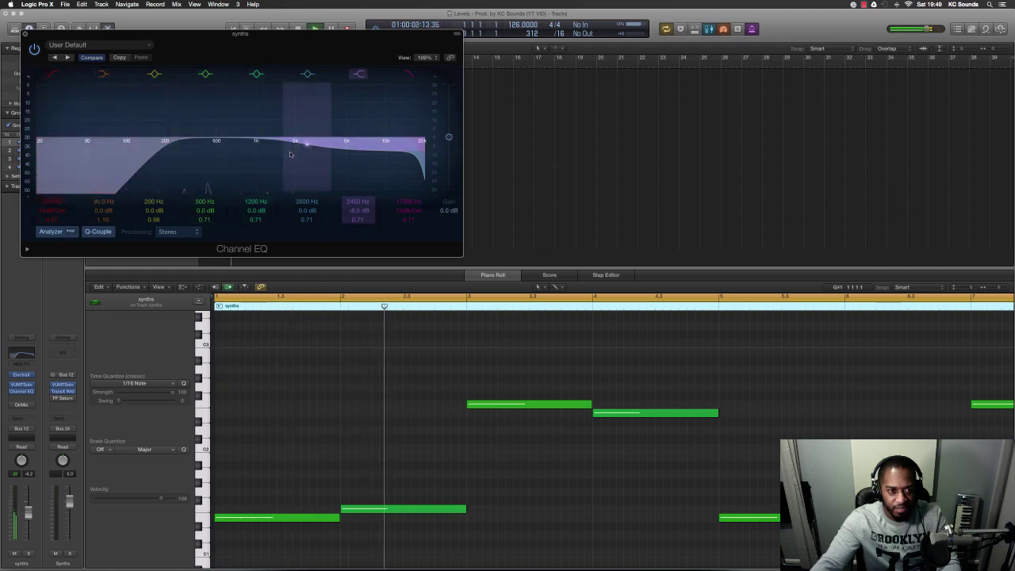
{"action": "left_click_drag", "start_coordinate": [305, 163], "coordinate": [296, 137]}
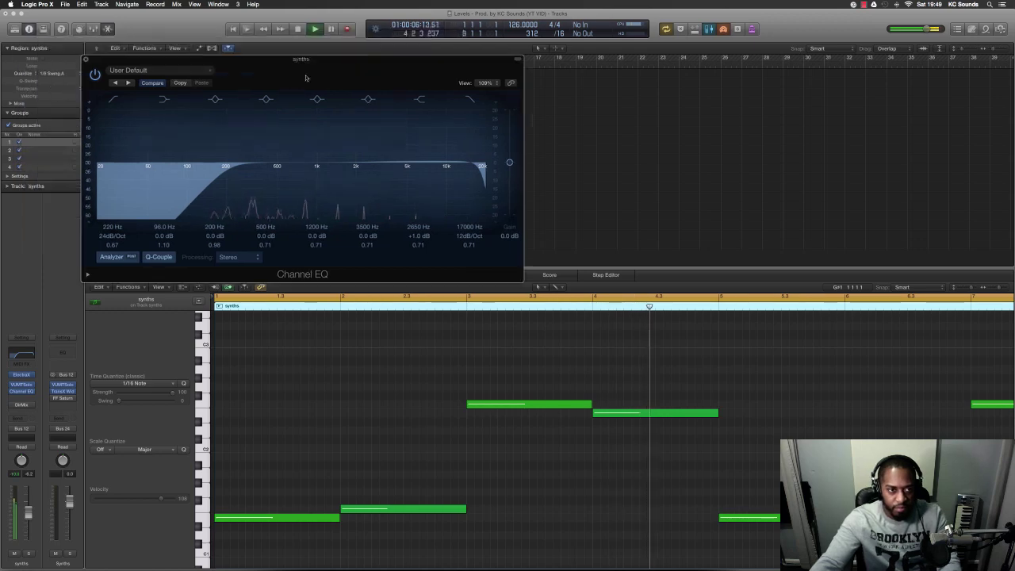
{"action": "left_click_drag", "start_coordinate": [242, 41], "coordinate": [546, 159]}
Open the ElectraX instrument of the synths track and view the waveform choices for the third oscillator
{"action": "key", "text": "Return"}
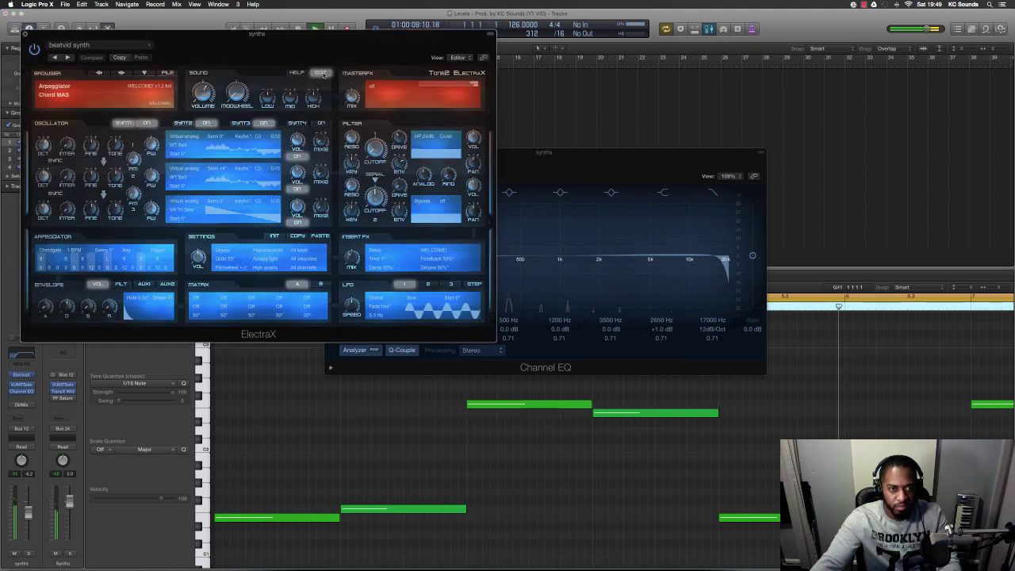
{"action": "left_click_drag", "start_coordinate": [262, 34], "coordinate": [464, 182]}
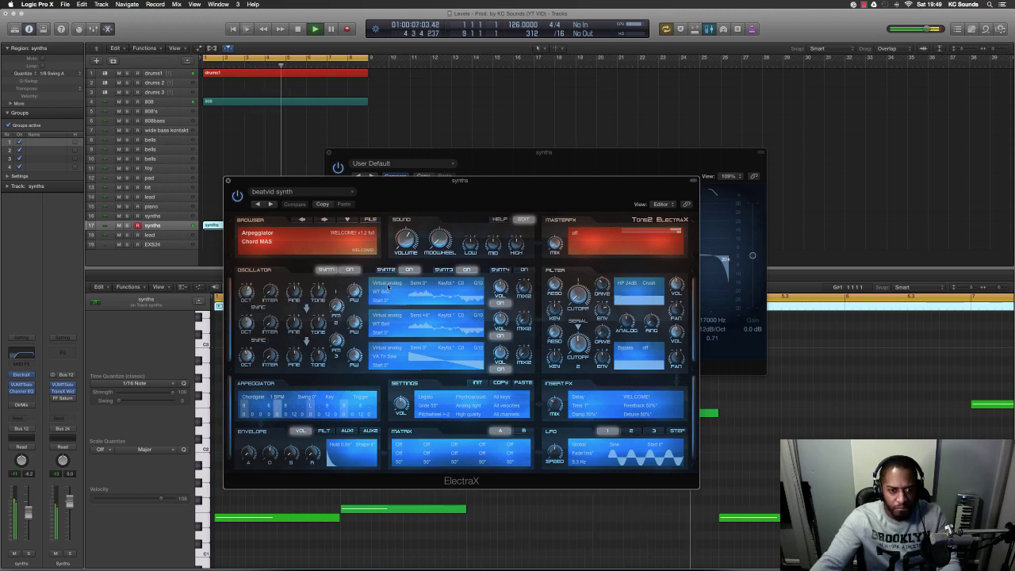
{"action": "left_click", "coordinate": [389, 358]}
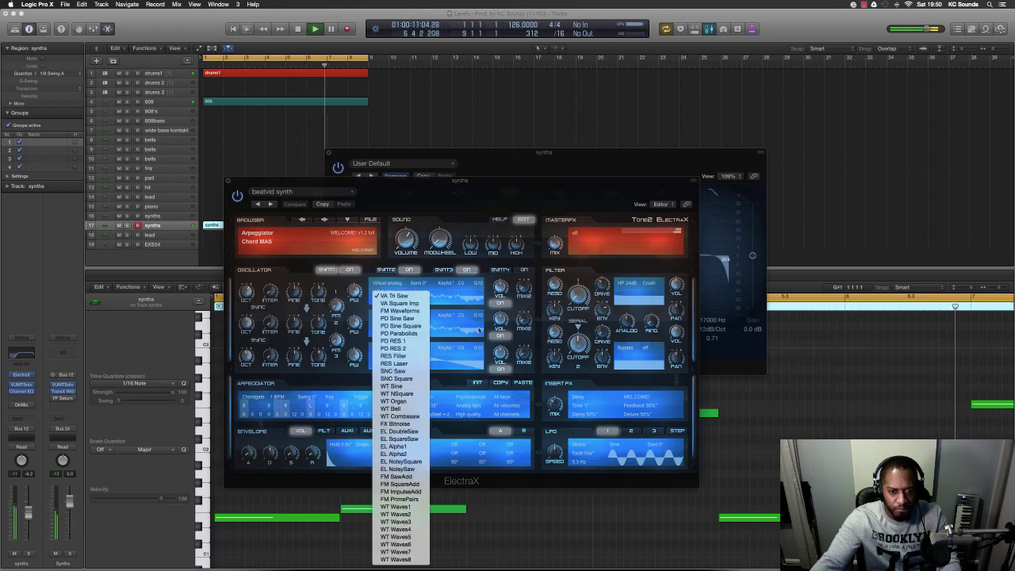
{"action": "left_click", "coordinate": [516, 287]}
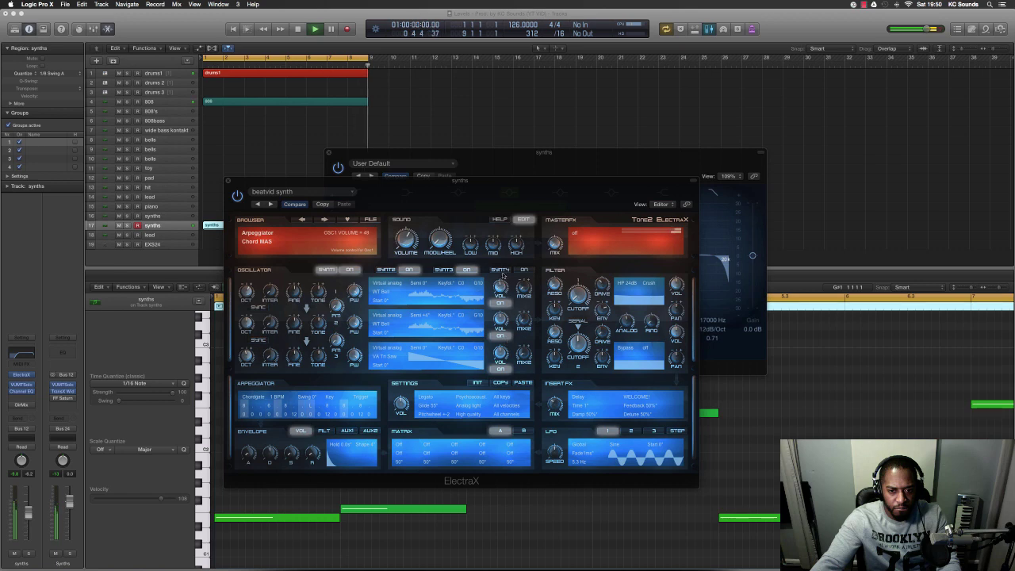
Adjust Synth 1's oscillator volumes and filter 1 cutoff during playback, and check the waveform choices for the third oscillator
{"action": "left_click_drag", "start_coordinate": [502, 274], "coordinate": [501, 261]}
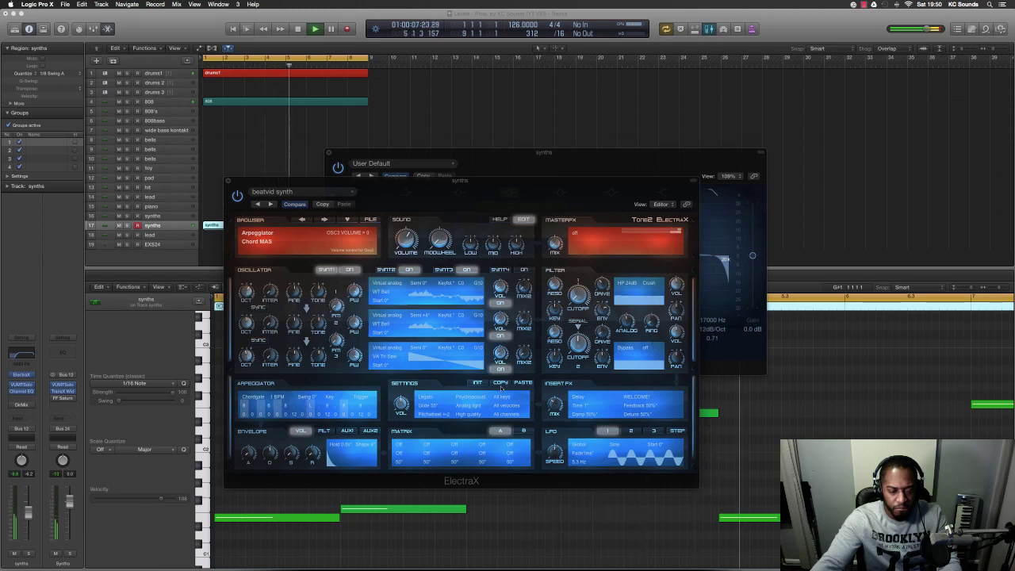
{"action": "left_click_drag", "start_coordinate": [501, 317], "coordinate": [501, 303]}
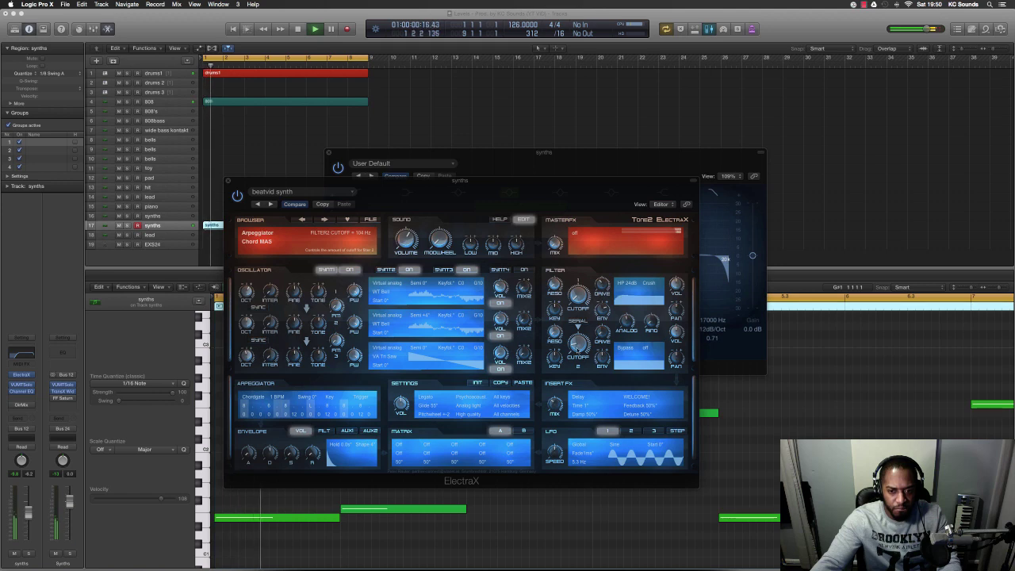
{"action": "left_click_drag", "start_coordinate": [578, 295], "coordinate": [577, 266]}
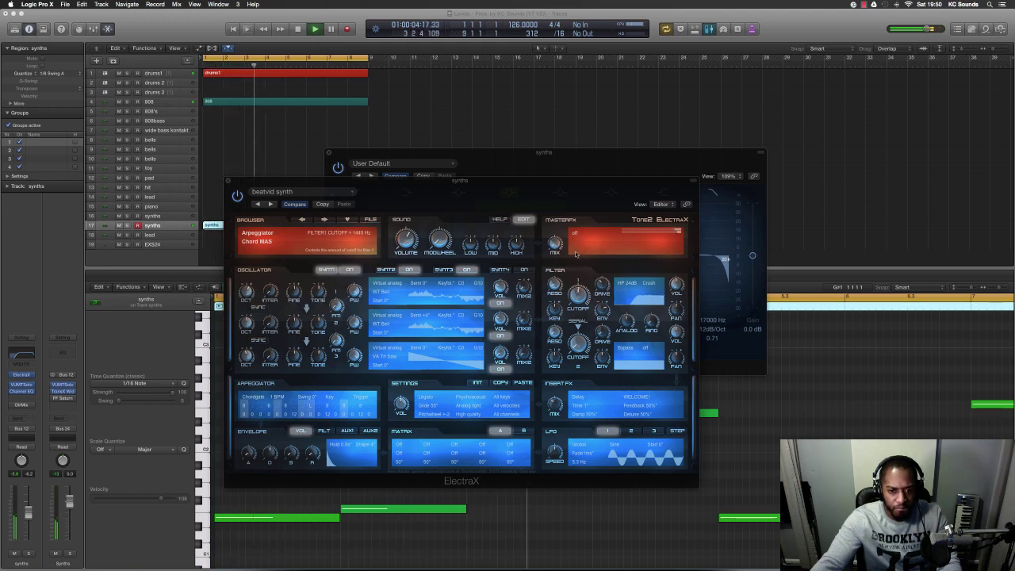
{"action": "left_click_drag", "start_coordinate": [576, 254], "coordinate": [576, 267]}
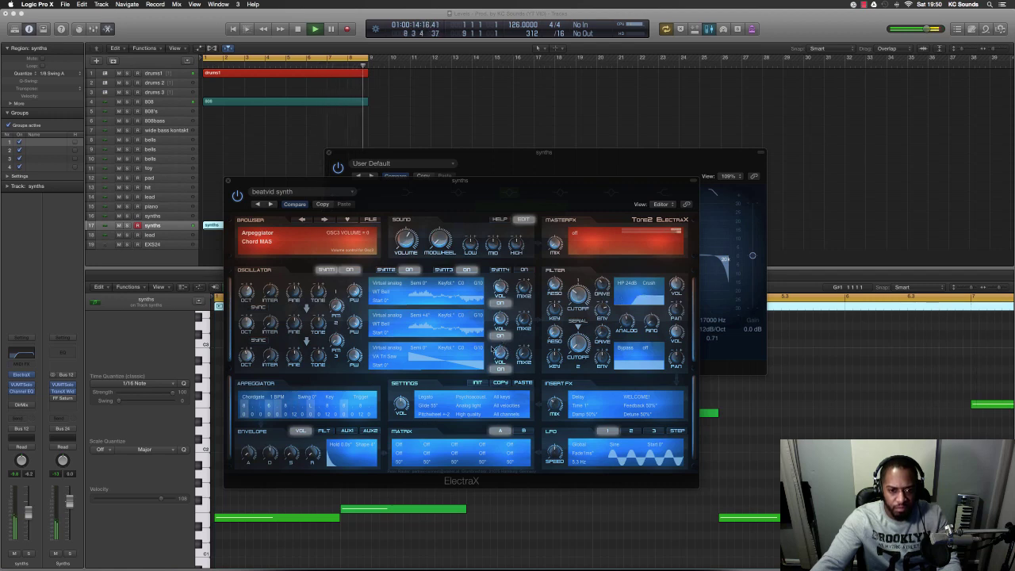
{"action": "left_click", "coordinate": [394, 357]}
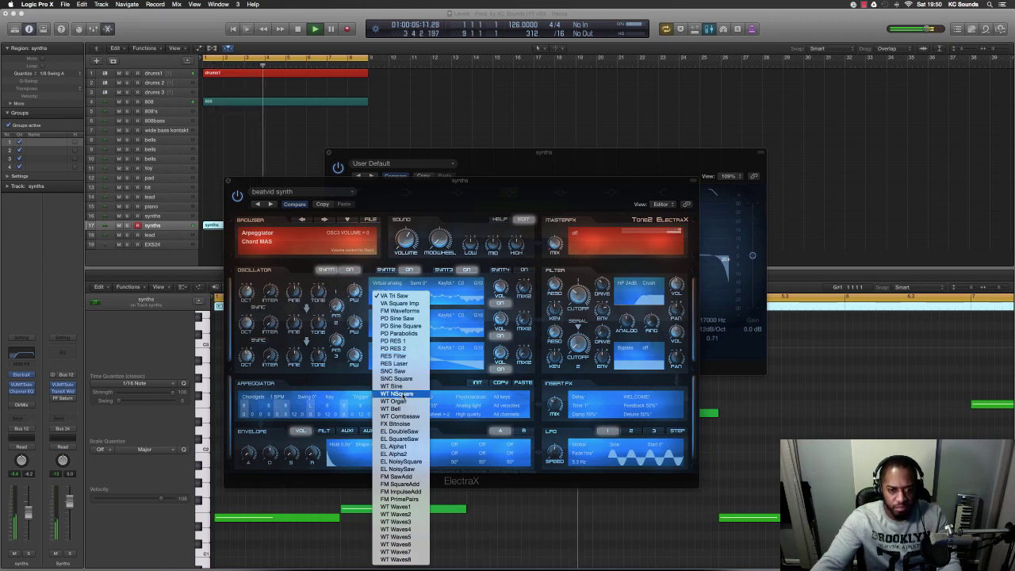
{"action": "left_click", "coordinate": [290, 279]}
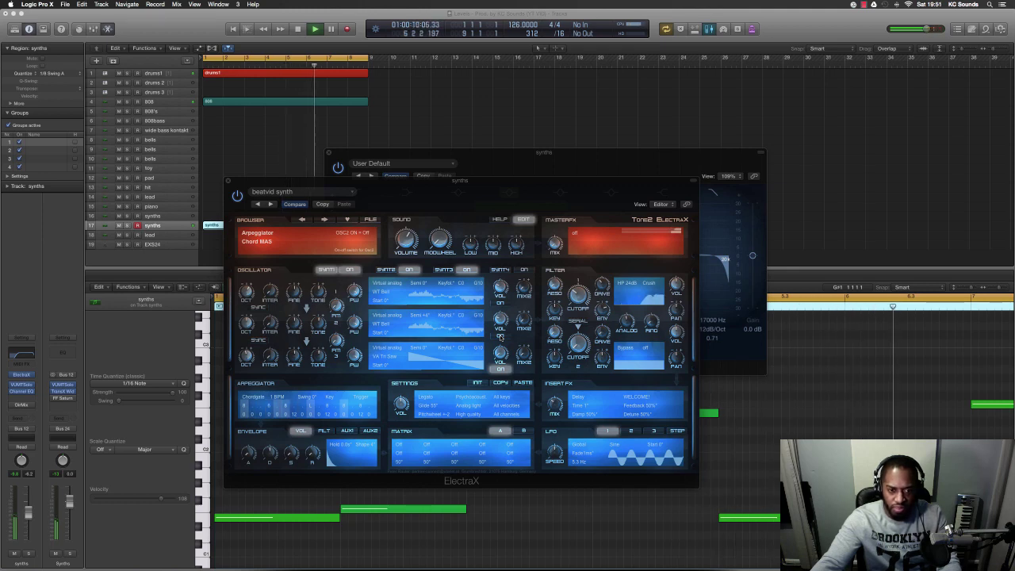
Switch off the Synth 2 layer and raise the volumes of Synth 1's first two oscillators, setting oscillator 2 to 72
{"action": "left_click", "coordinate": [467, 270]}
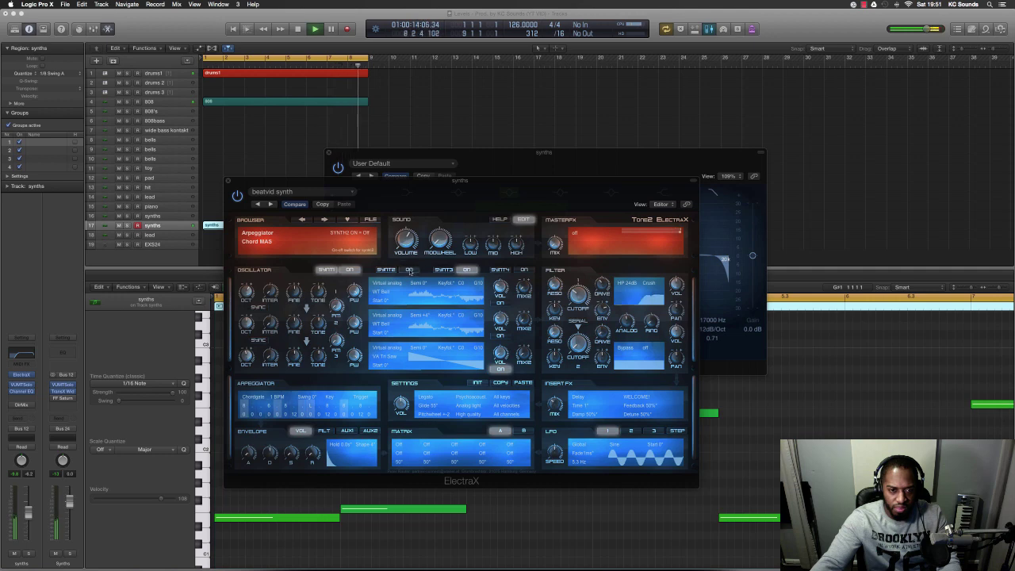
{"action": "left_click", "coordinate": [466, 271]}
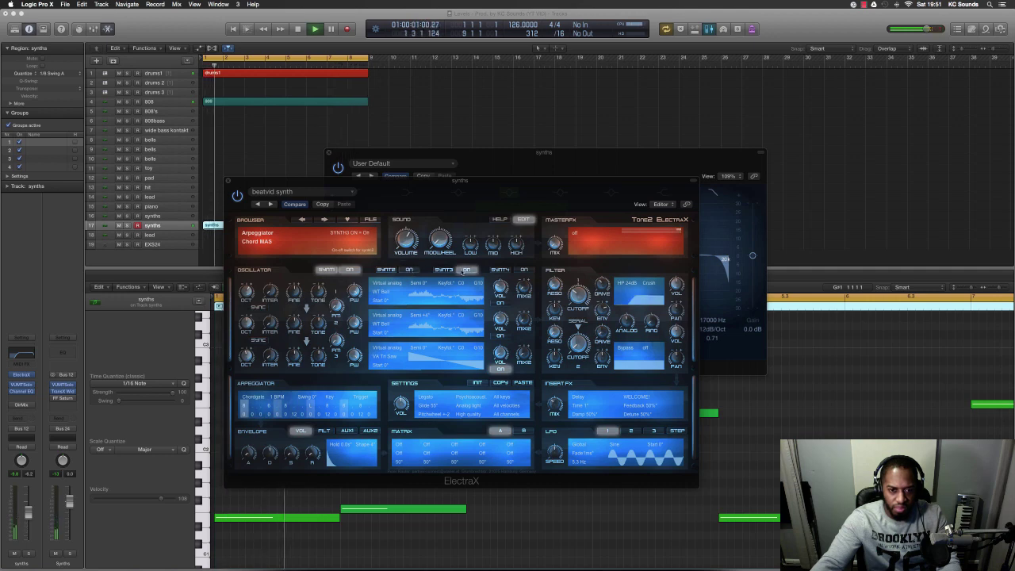
{"action": "mouse_move", "coordinate": [501, 318]}
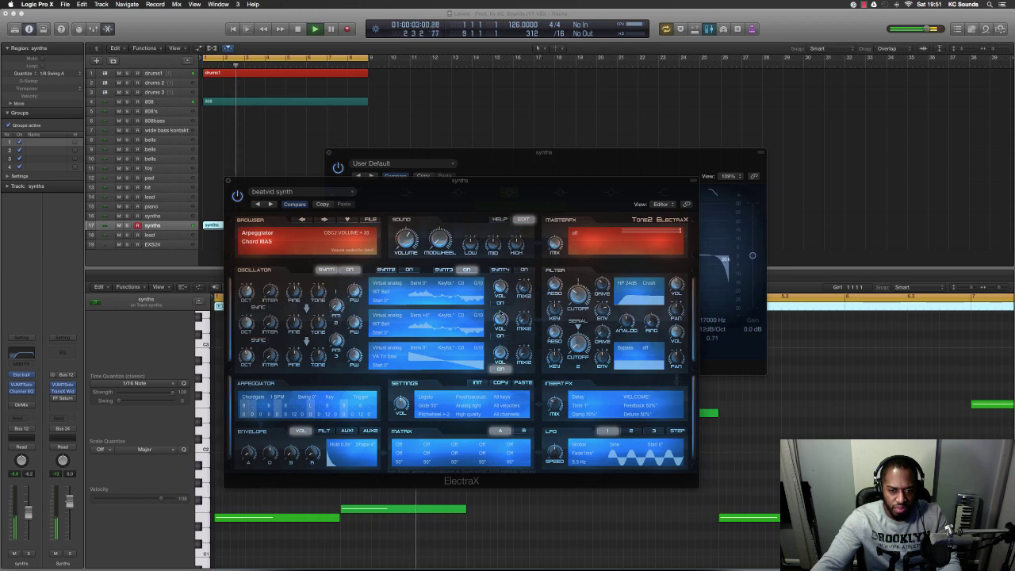
{"action": "left_click", "coordinate": [502, 335]}
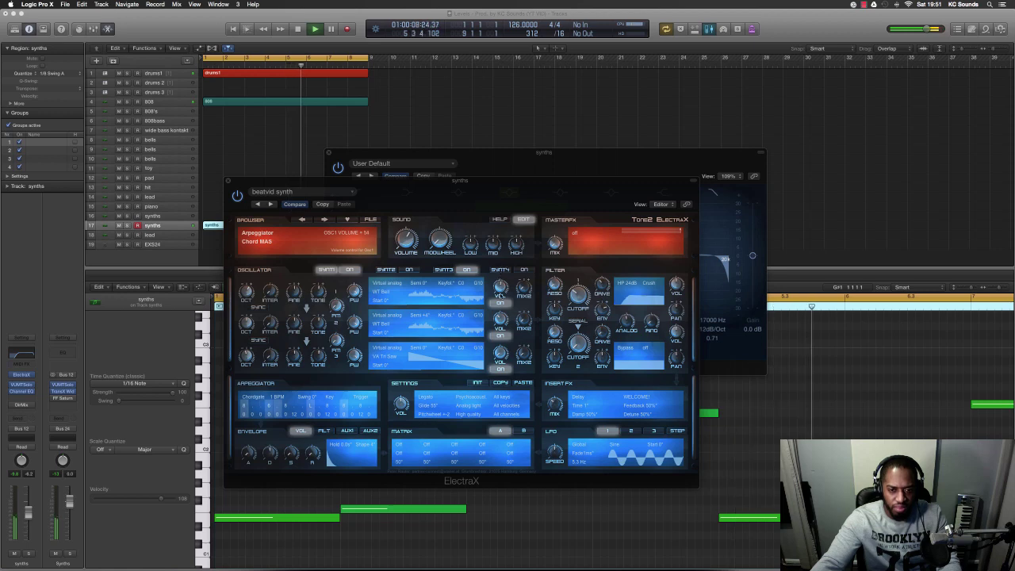
{"action": "left_click_drag", "start_coordinate": [501, 304], "coordinate": [501, 299]}
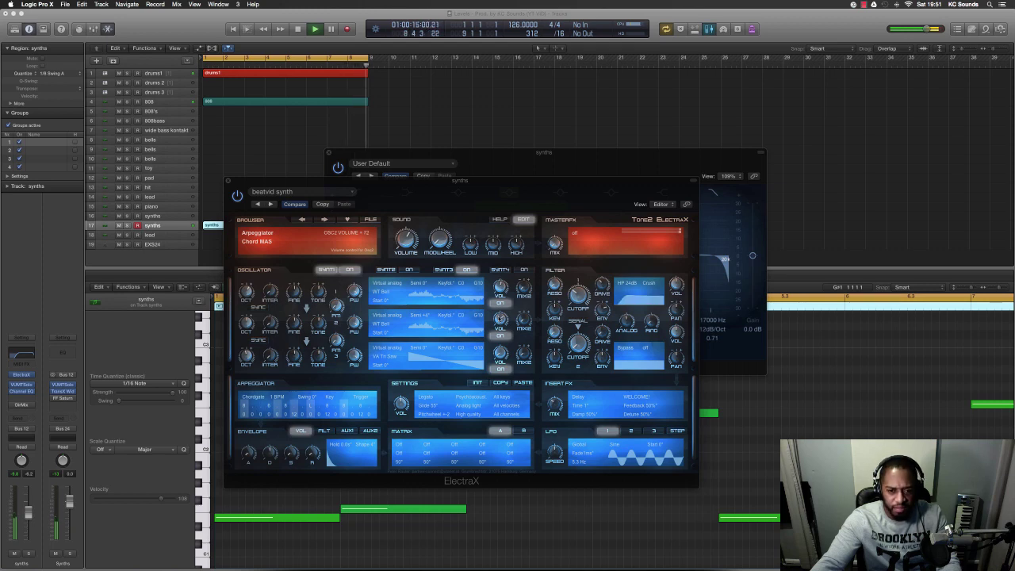
{"action": "left_click_drag", "start_coordinate": [501, 299], "coordinate": [500, 301]}
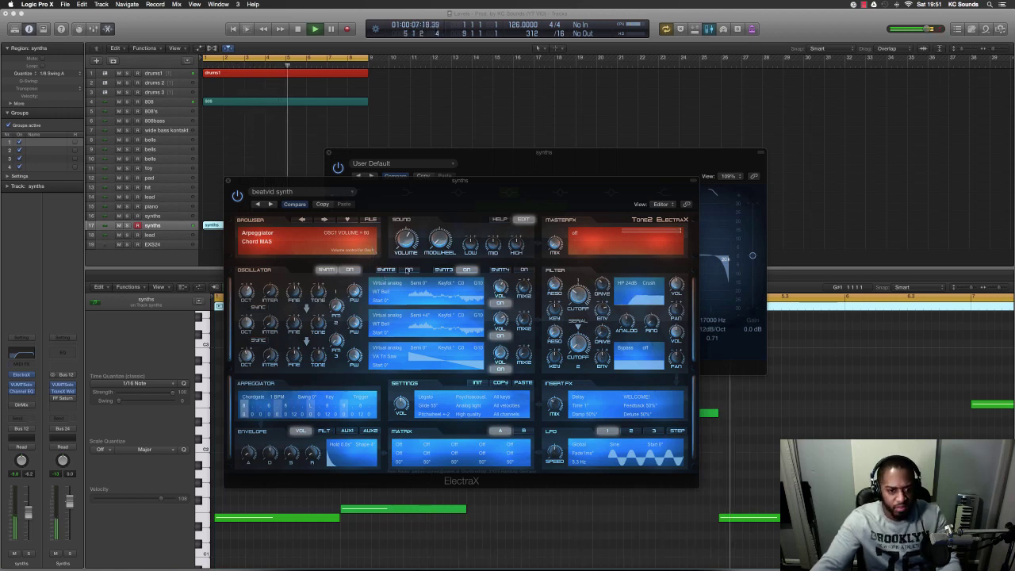
Audition the sound without Synth 3, set that layer's oscillator 1 volume to about 25, and return to Synth 1
{"action": "left_click", "coordinate": [468, 270]}
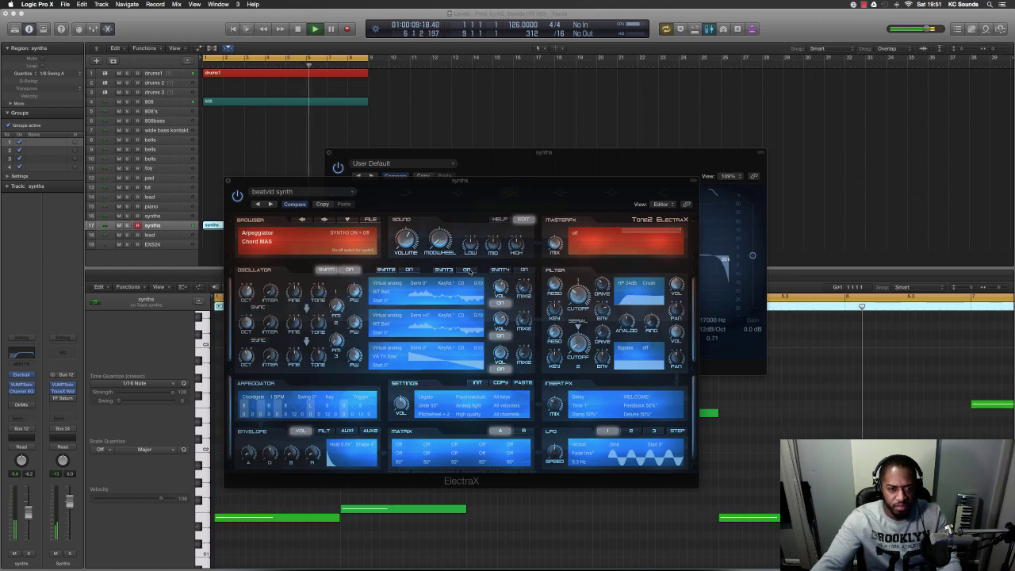
{"action": "left_click", "coordinate": [444, 270]}
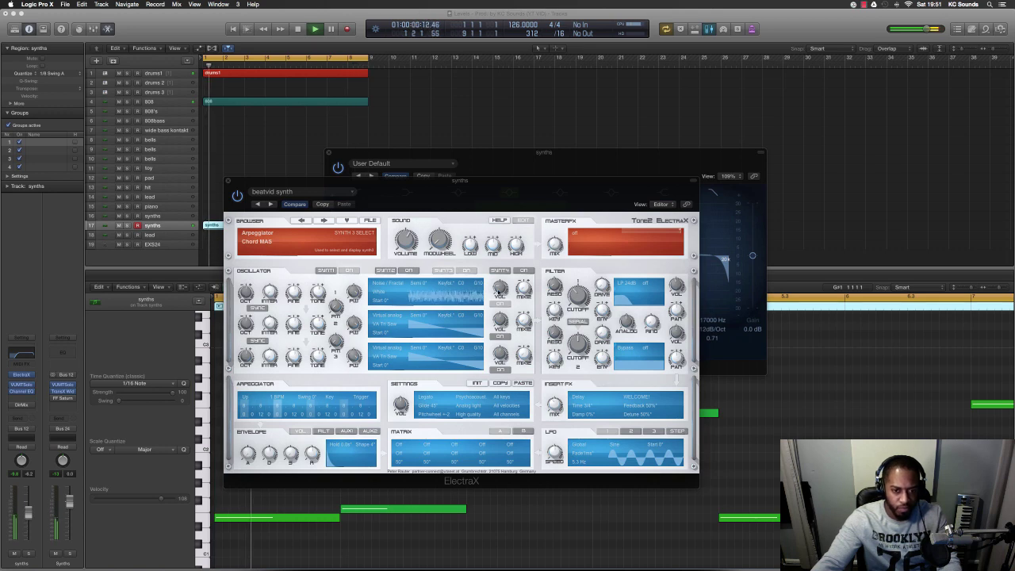
{"action": "scroll", "coordinate": [500, 286], "scroll_direction": "up", "scroll_amount": 1}
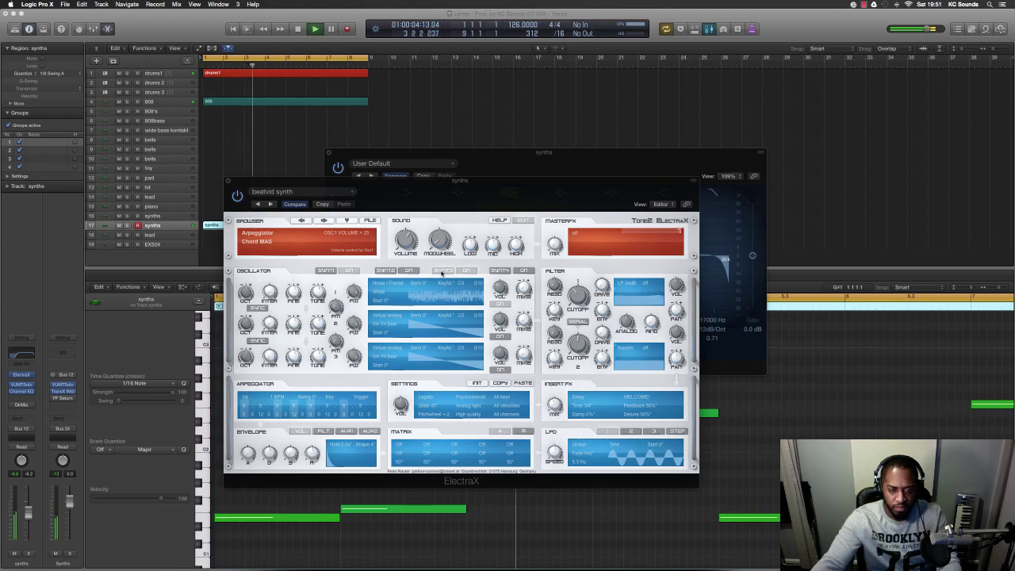
{"action": "left_click", "coordinate": [325, 271]}
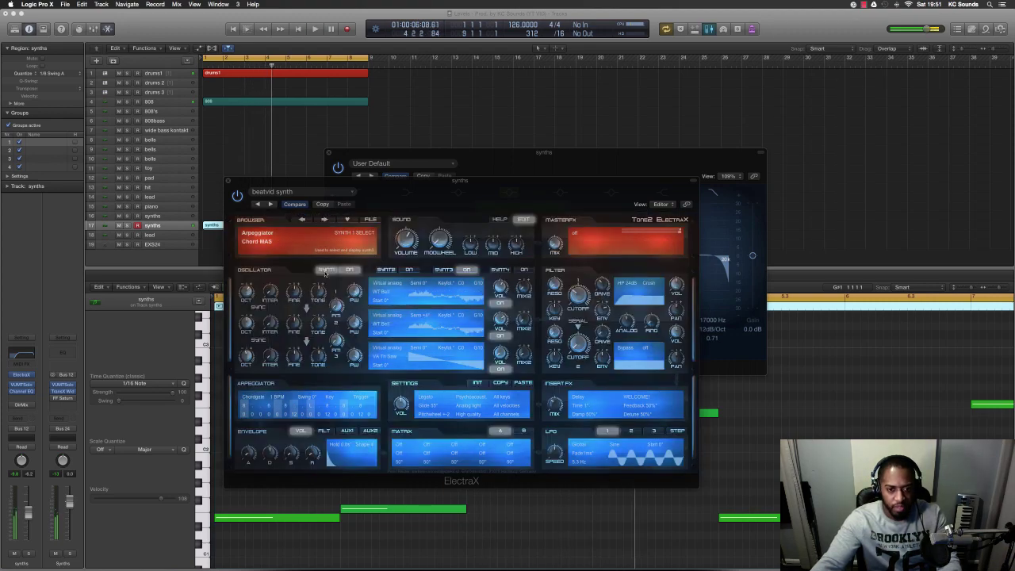
Cycle through the Synth 1, Synth 2 and Synth 3 layers to compare their oscillator, filter and effect settings, ending on Synth 1
{"action": "left_click_drag", "start_coordinate": [398, 187], "coordinate": [448, 199]}
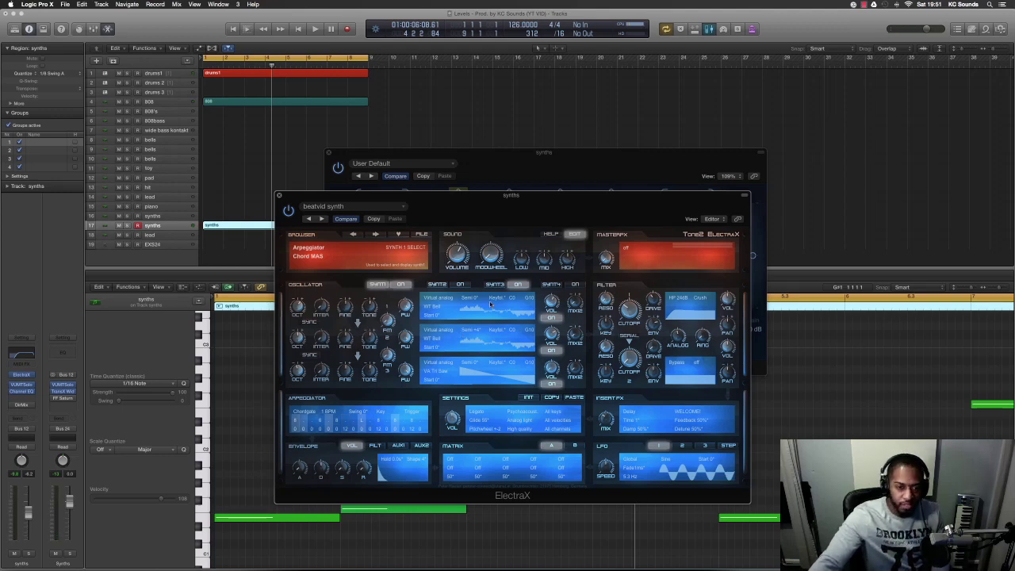
{"action": "left_click", "coordinate": [434, 288]}
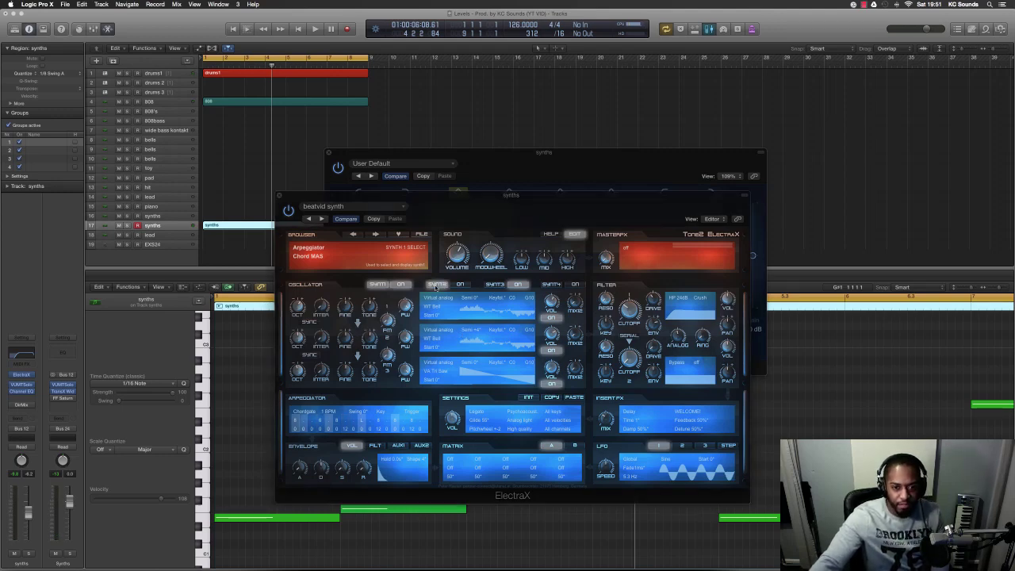
{"action": "left_click", "coordinate": [493, 287]}
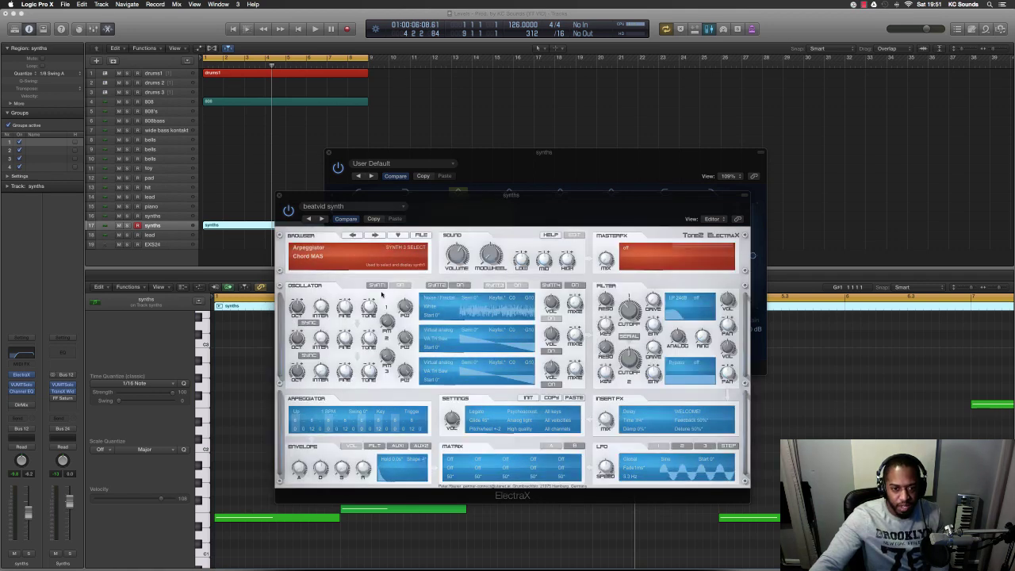
{"action": "left_click", "coordinate": [378, 287]}
{"action": "left_click", "coordinate": [435, 287]}
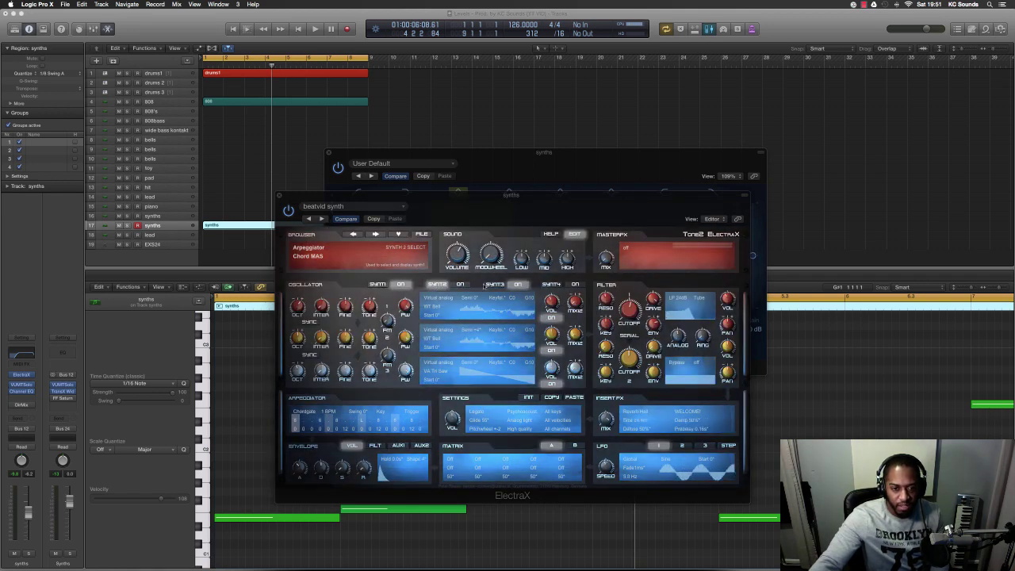
{"action": "left_click", "coordinate": [493, 287]}
{"action": "left_click", "coordinate": [377, 286]}
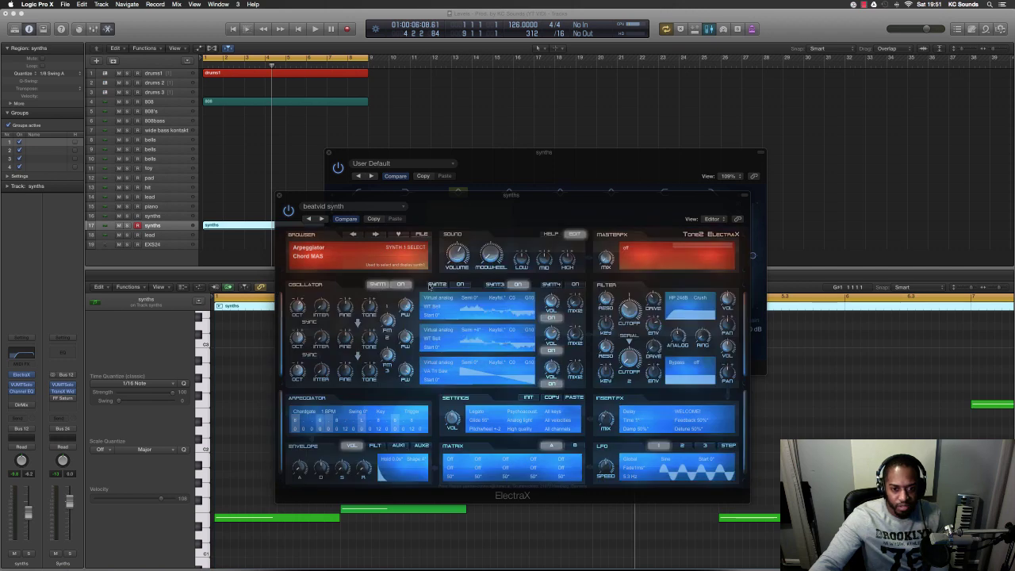
{"action": "left_click", "coordinate": [434, 287]}
{"action": "left_click", "coordinate": [492, 287]}
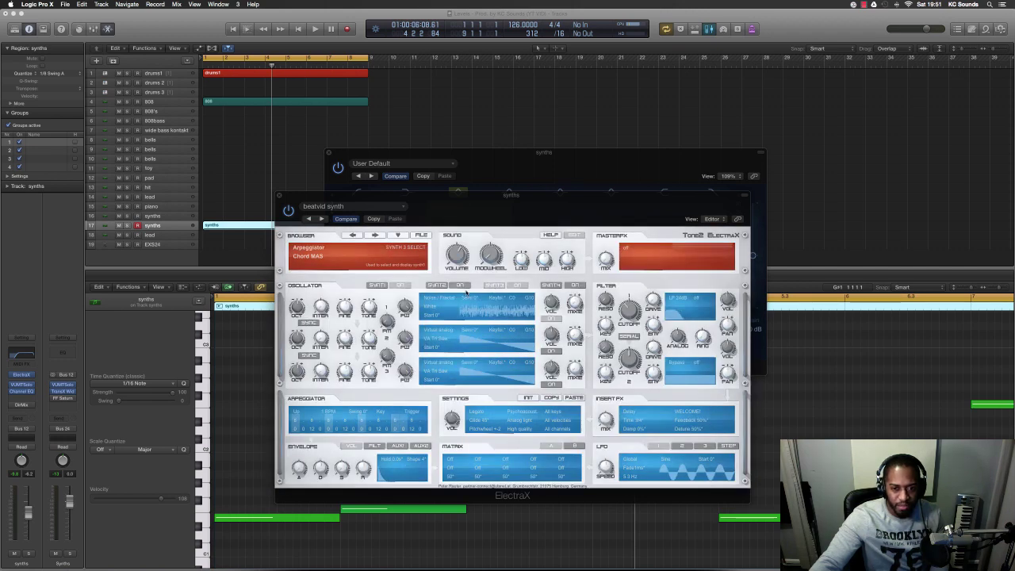
{"action": "left_click", "coordinate": [437, 287]}
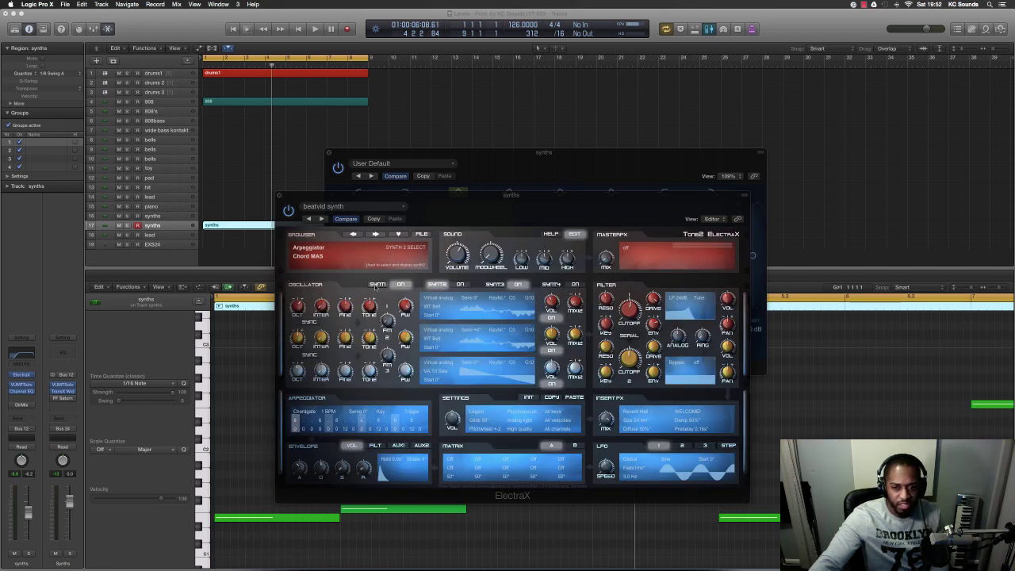
{"action": "left_click", "coordinate": [376, 287]}
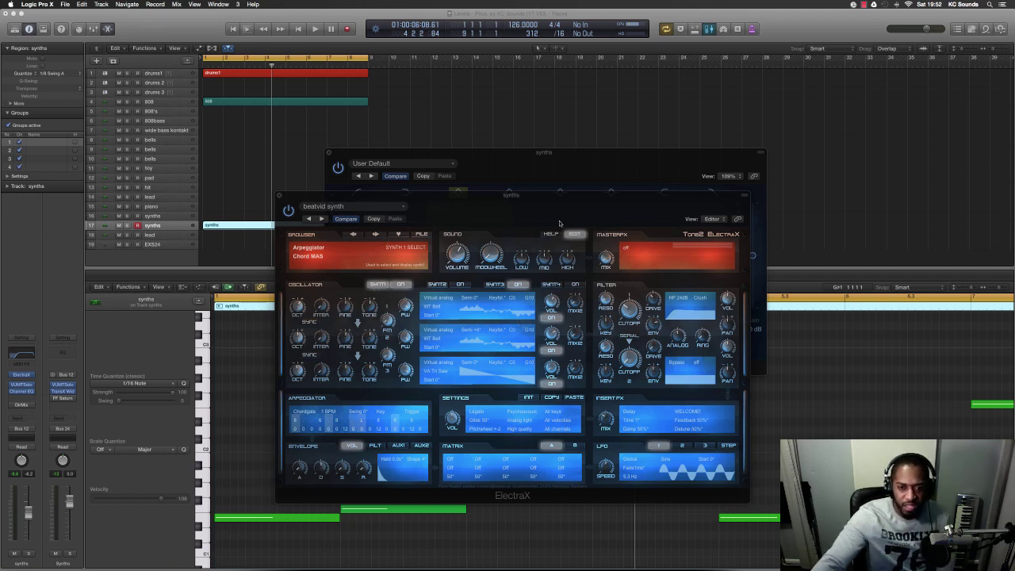
{"action": "left_click_drag", "start_coordinate": [515, 195], "coordinate": [551, 187]}
{"action": "left_click_drag", "start_coordinate": [626, 213], "coordinate": [621, 253]}
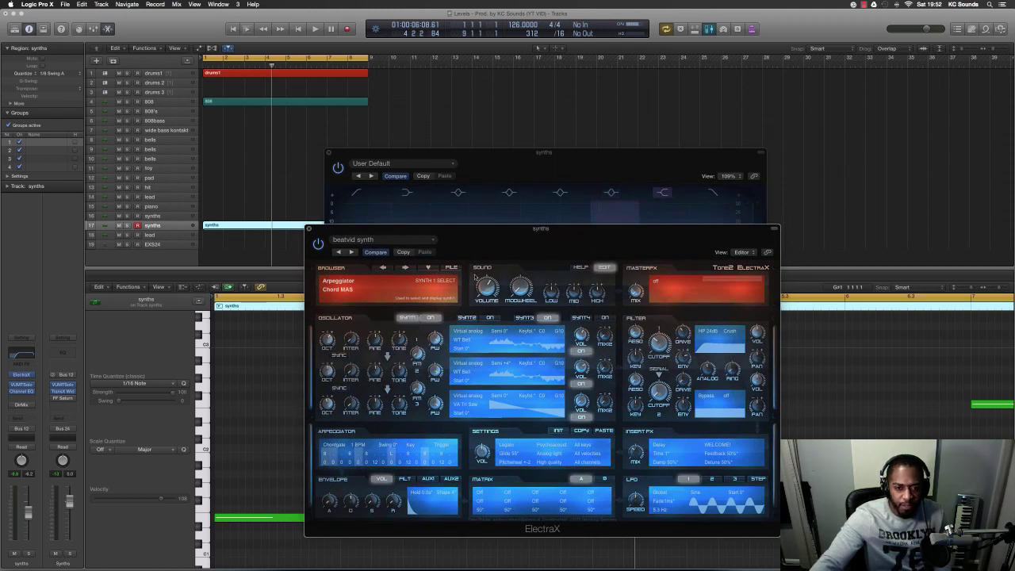
{"action": "left_click", "coordinate": [469, 318]}
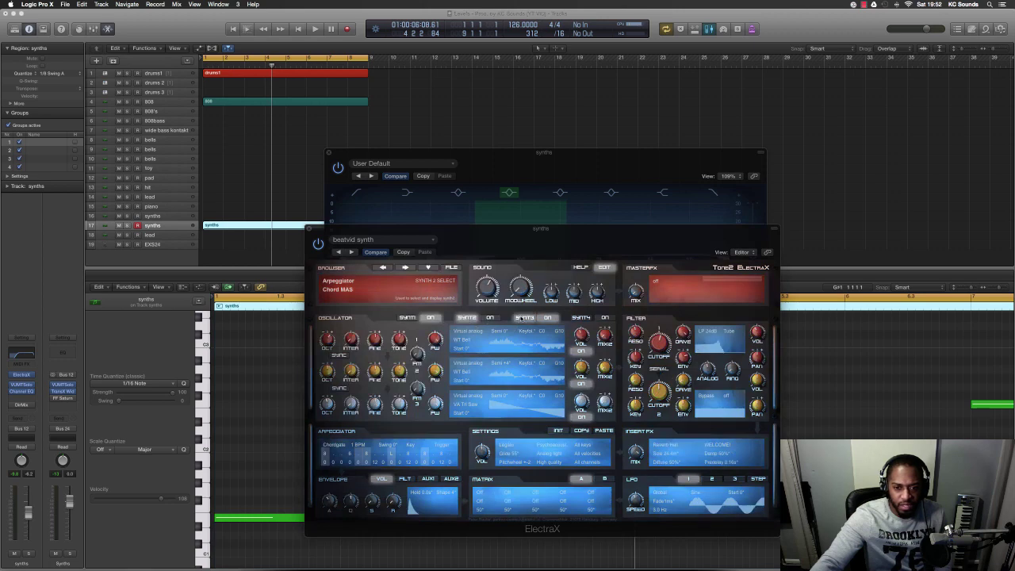
{"action": "left_click", "coordinate": [522, 318]}
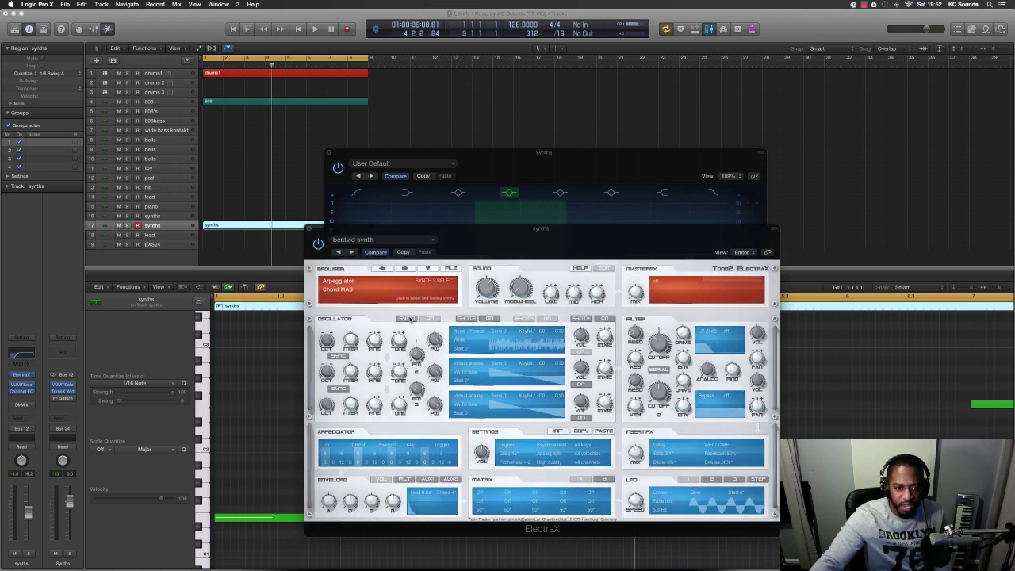
{"action": "left_click", "coordinate": [408, 318]}
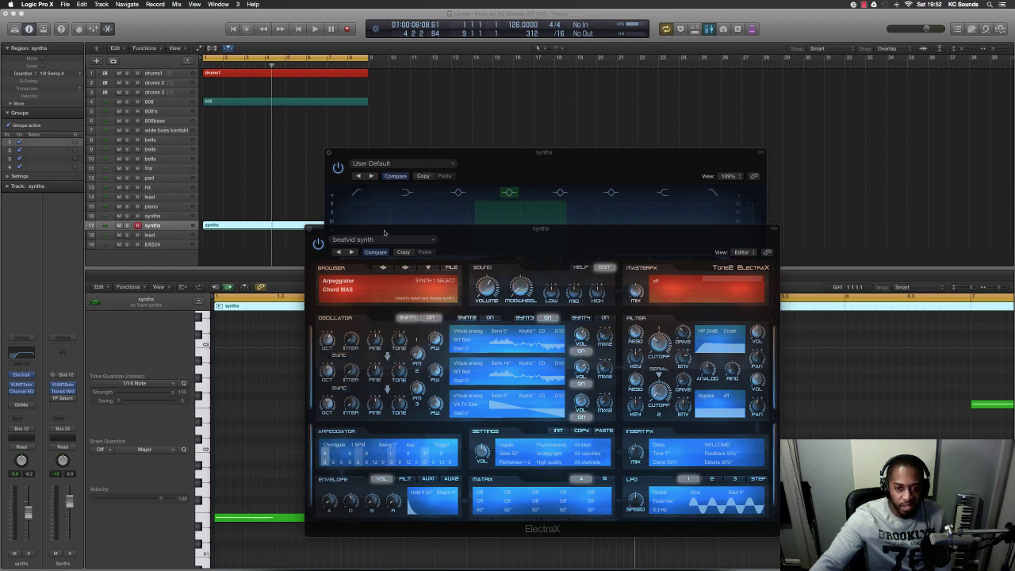
{"action": "mouse_move", "coordinate": [482, 235]}
{"action": "left_mouse_down"}
{"action": "mouse_move", "coordinate": [502, 271]}
{"action": "mouse_move", "coordinate": [481, 239]}
{"action": "mouse_move", "coordinate": [479, 249]}
{"action": "left_mouse_up"}
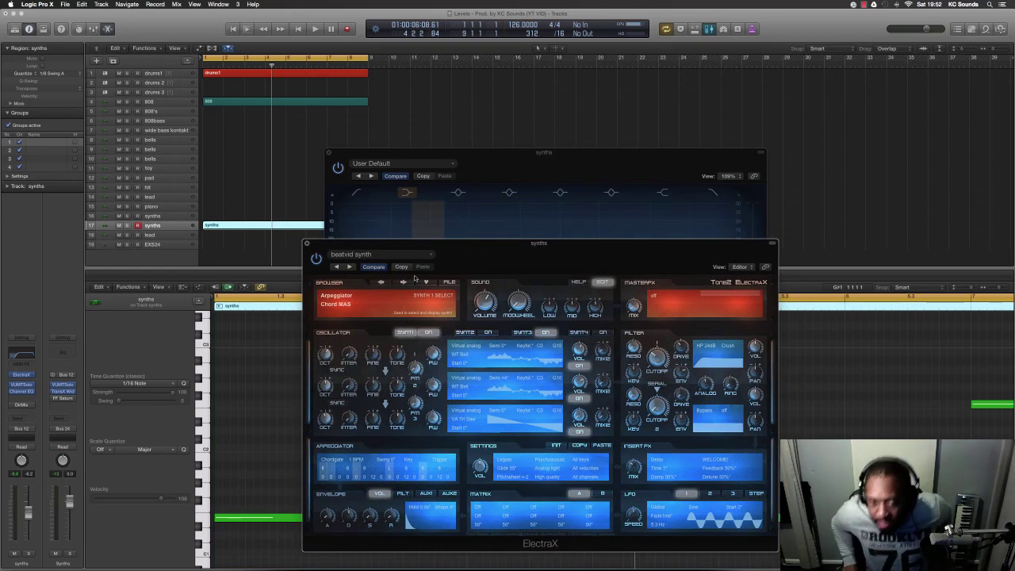
Save the ElectraX setting under the new name Kace Synth in the ElectraX folder
{"action": "left_click", "coordinate": [380, 255]}
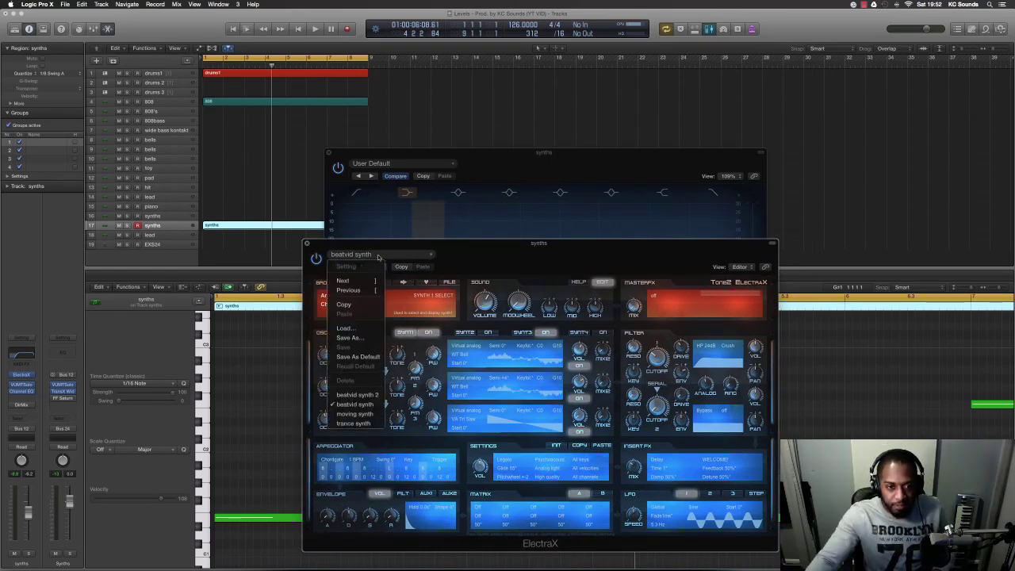
{"action": "left_click", "coordinate": [355, 341]}
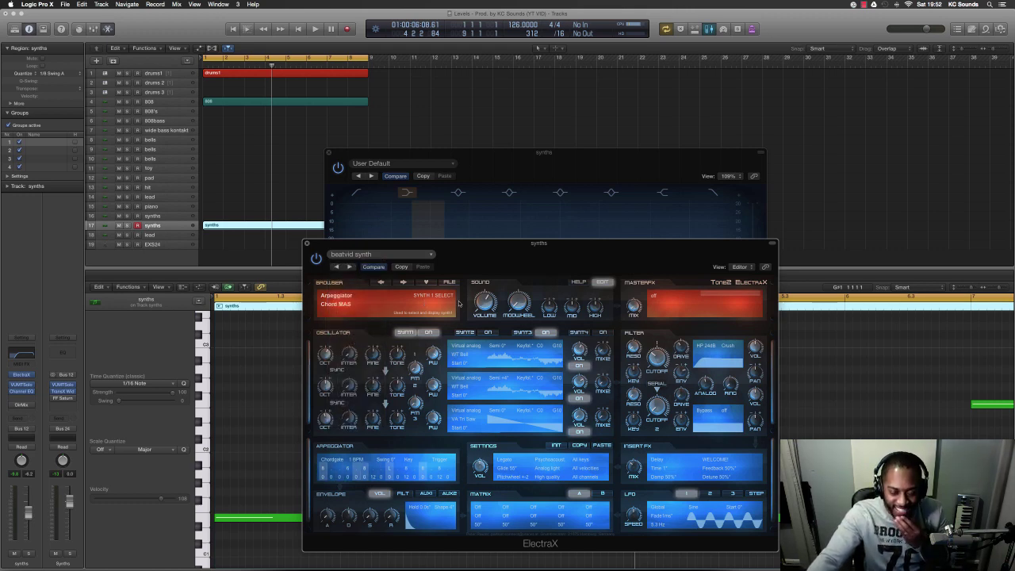
{"action": "left_click_drag", "start_coordinate": [481, 253], "coordinate": [478, 244]}
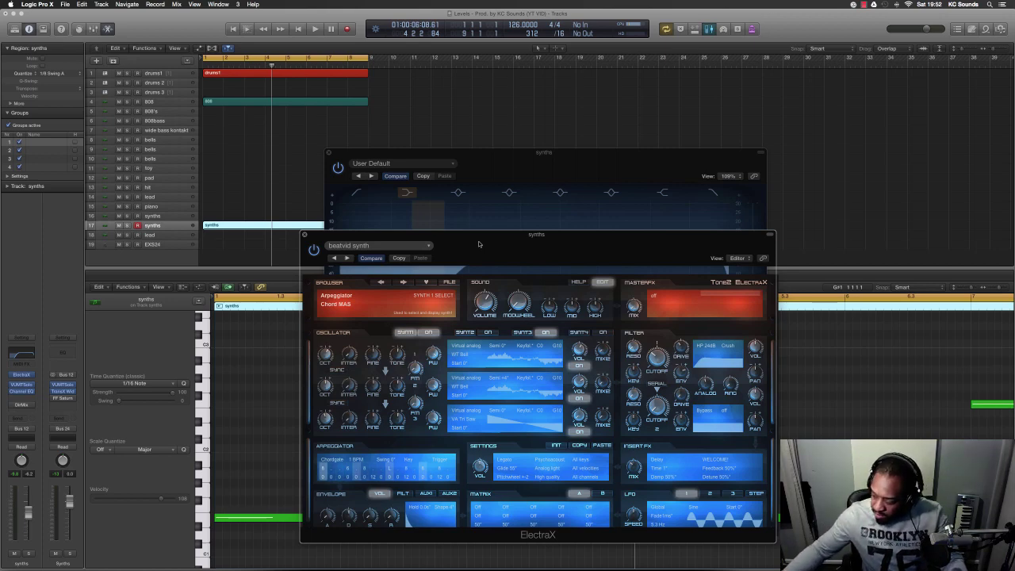
{"action": "key", "text": "super+shift+s"}
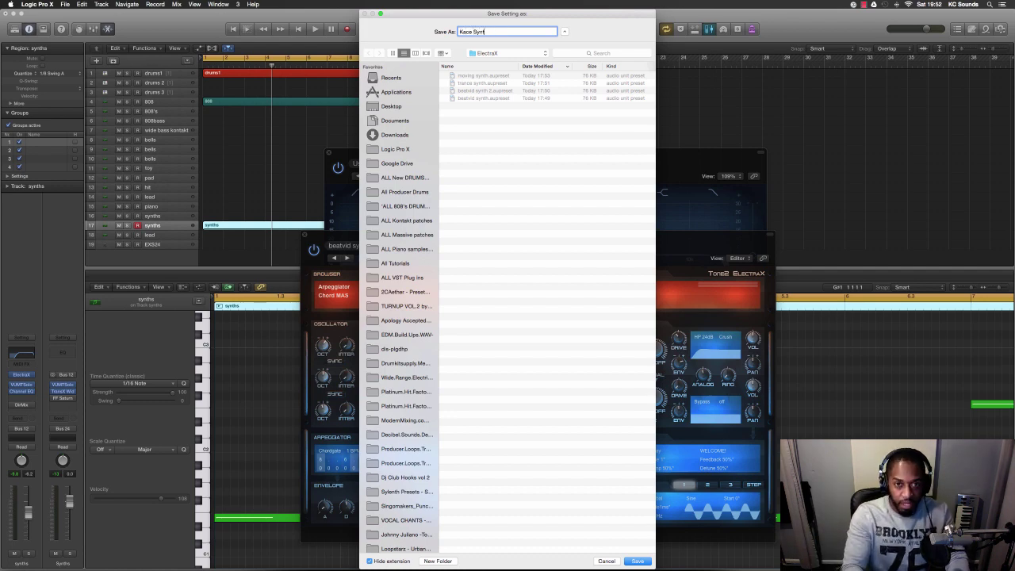
{"action": "type", "text": "h"}
{"action": "key", "text": "Return"}
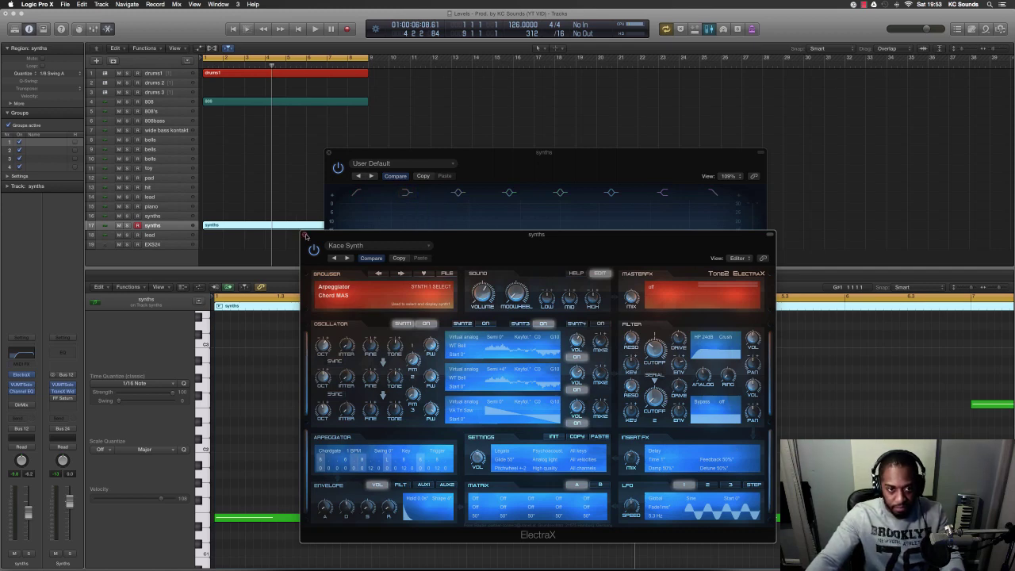
Close the ElectraX and Channel EQ windows and play the loop
{"action": "left_click", "coordinate": [305, 235]}
{"action": "key", "text": "space"}
{"action": "left_click", "coordinate": [332, 158]}
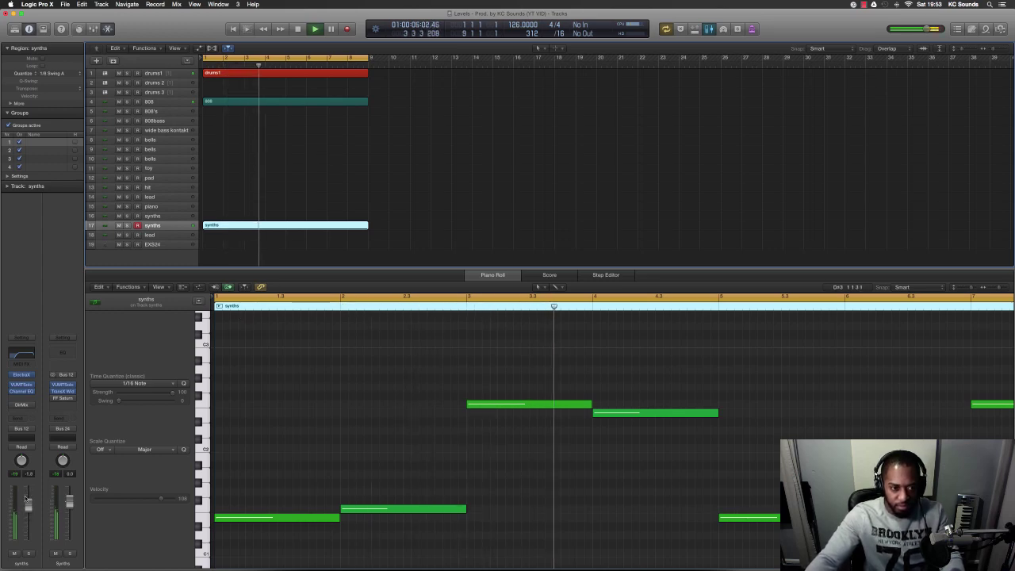
Audition the toy, bells and hit tracks against the playing loop and check the hit track's effect slots
{"action": "left_click", "coordinate": [149, 168]}
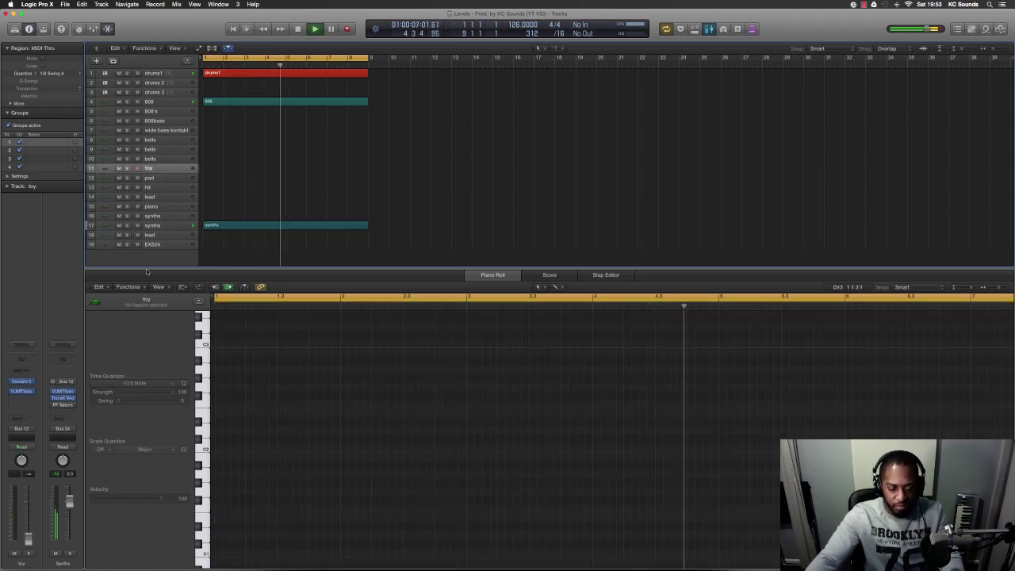
{"action": "left_click", "coordinate": [149, 141]}
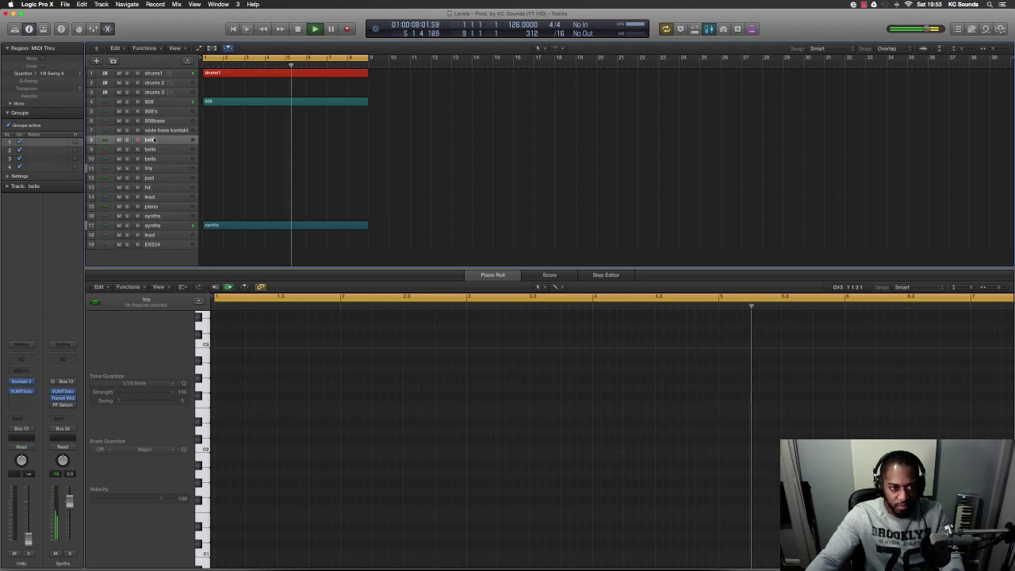
{"action": "left_click", "coordinate": [157, 188]}
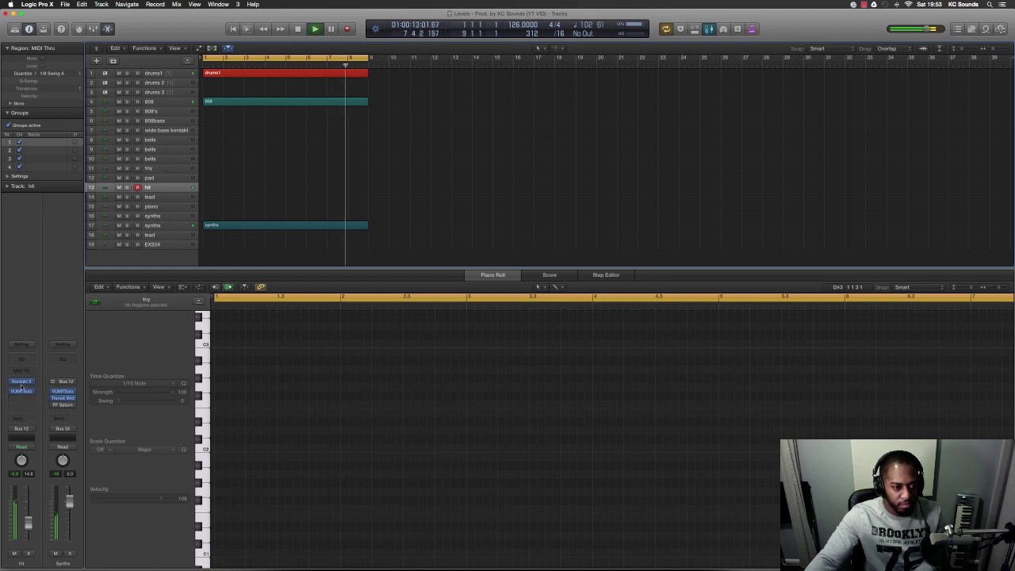
{"action": "mouse_move", "coordinate": [21, 392]}
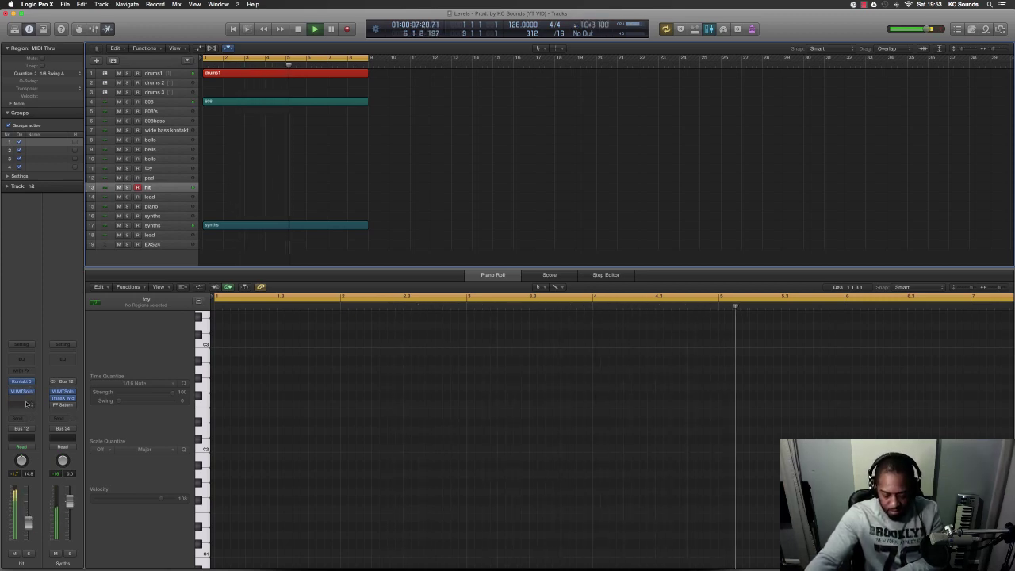
{"action": "left_click", "coordinate": [25, 392]}
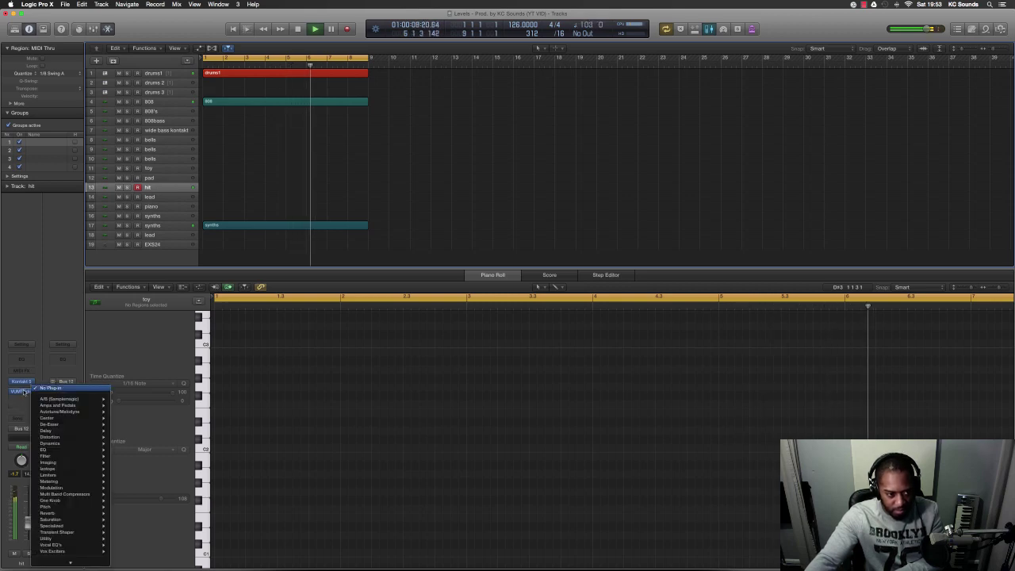
{"action": "left_click", "coordinate": [24, 392]}
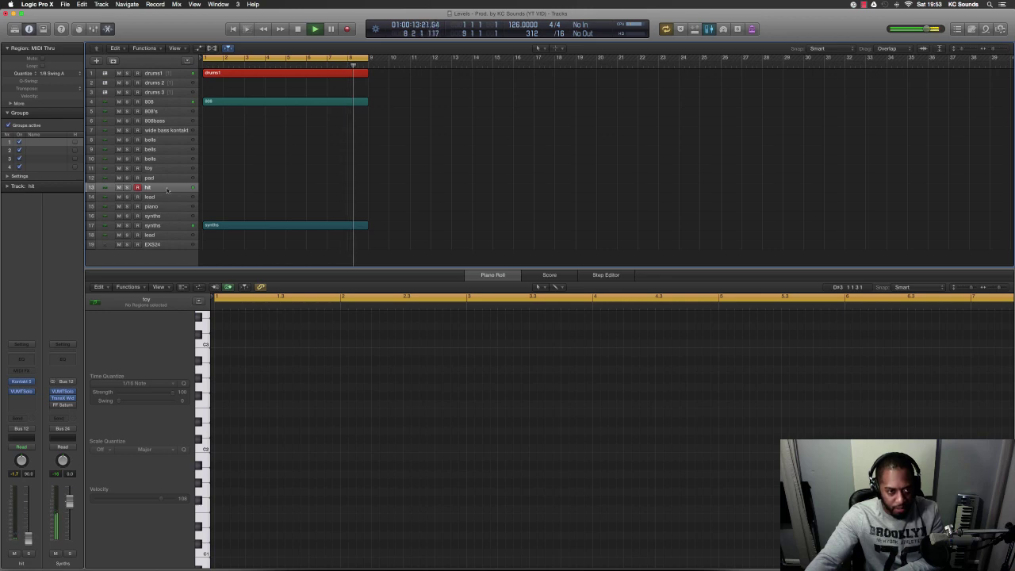
Return to the toy track and capture the melody just played over the eight-bar loop as a take folder
{"action": "key", "text": "Up"}
{"action": "key", "text": "Up"}
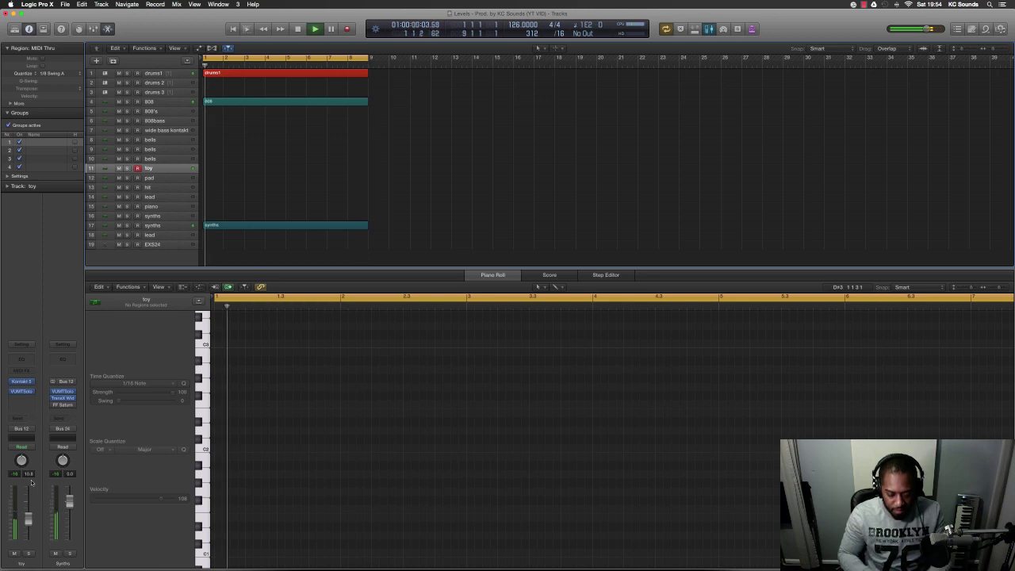
{"action": "key", "text": "r"}
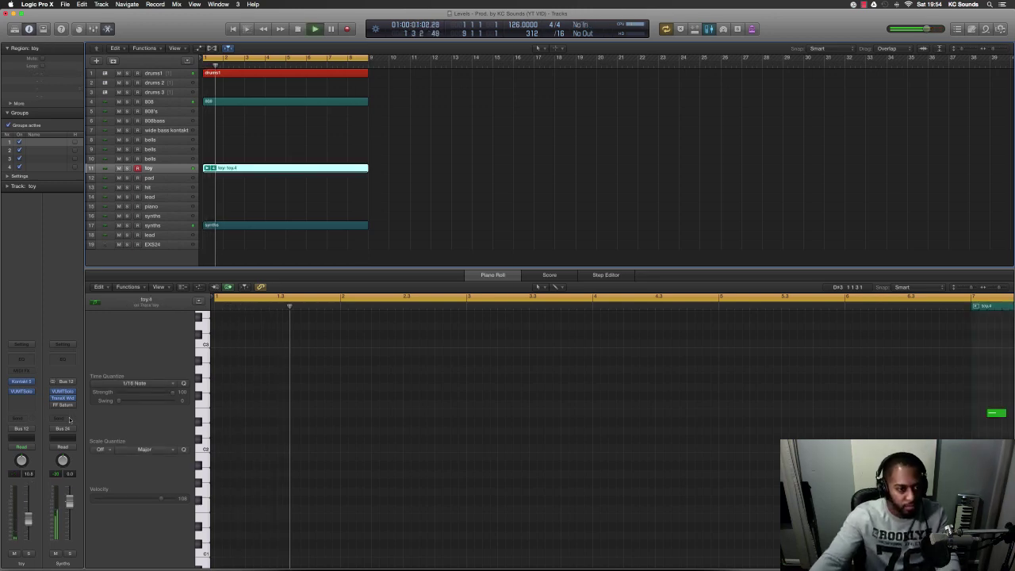
Compare takes toy.3 and toy.2 in the toy take folder, leaving toy.2 active
{"action": "left_click", "coordinate": [209, 168]}
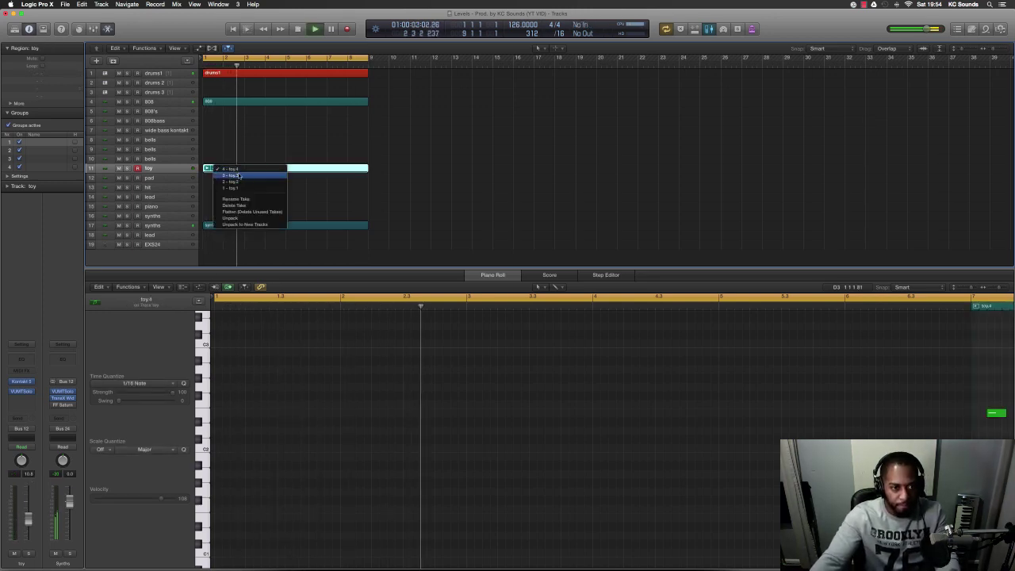
{"action": "left_click", "coordinate": [241, 180]}
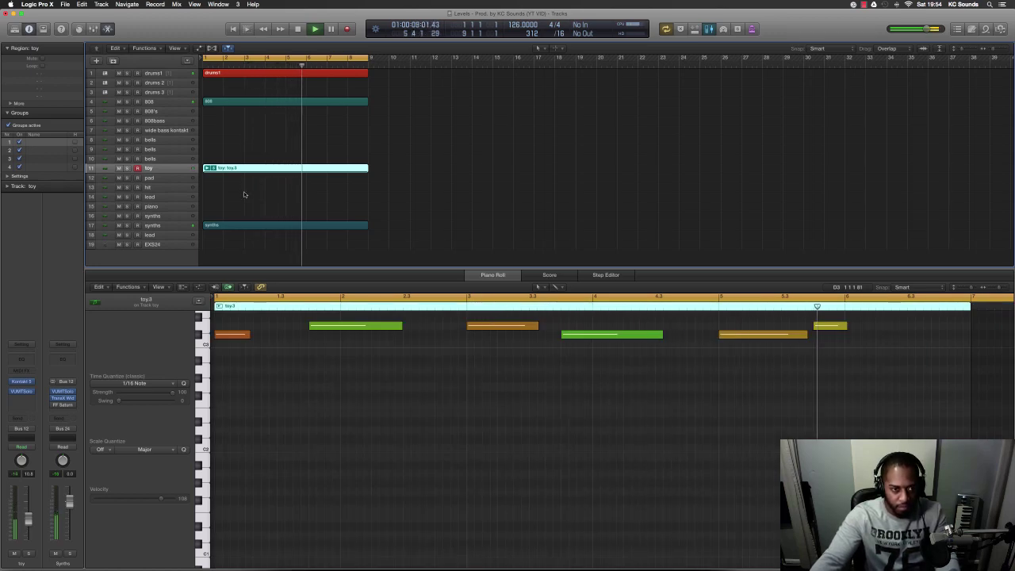
{"action": "key", "text": "super+Down"}
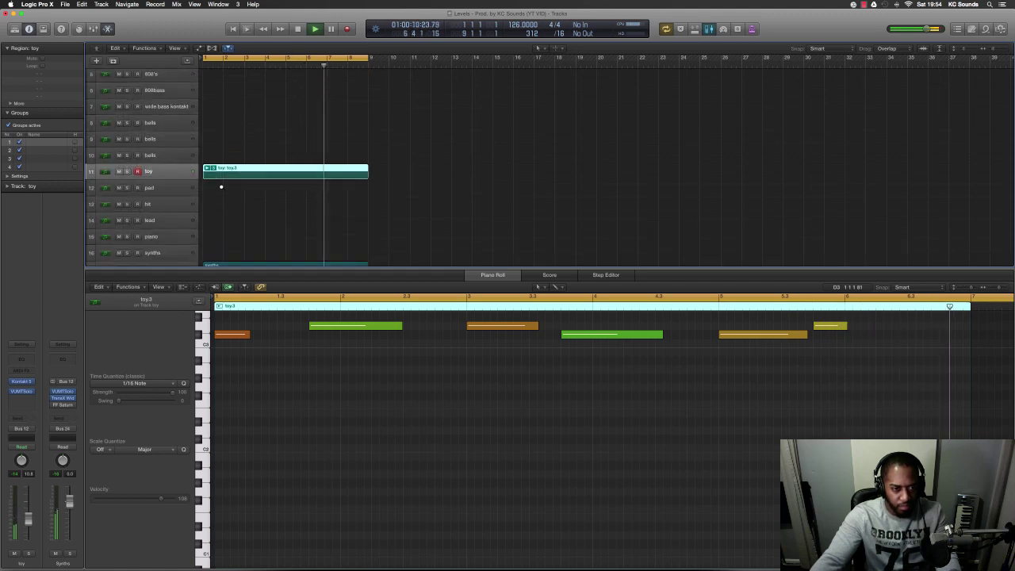
{"action": "left_click", "coordinate": [210, 168]}
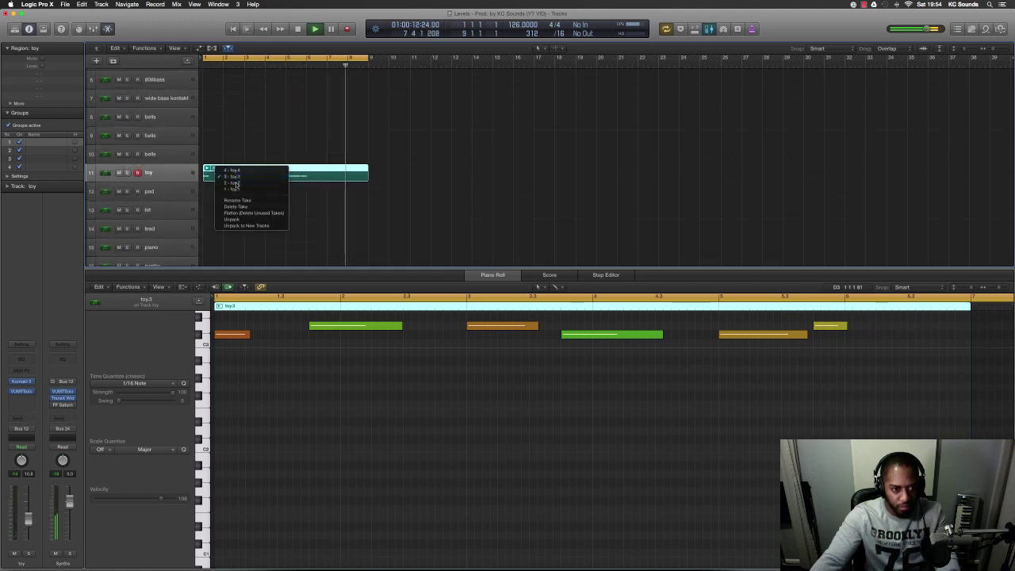
{"action": "left_click", "coordinate": [235, 183]}
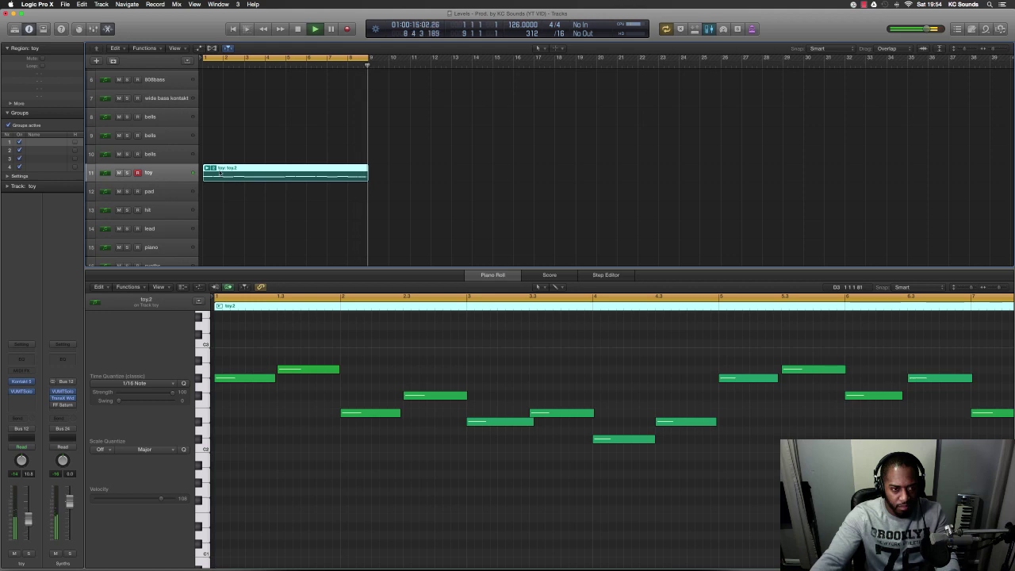
Try flattening the toy take folder to take toy.2, deleting the unused takes
{"action": "left_click", "coordinate": [211, 168]}
{"action": "left_click", "coordinate": [246, 215]}
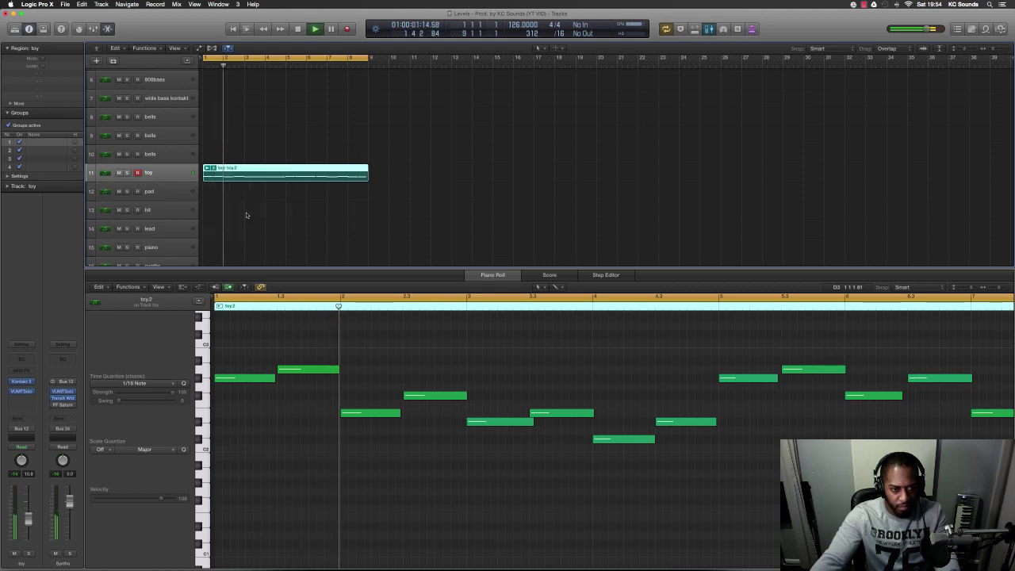
{"action": "left_click", "coordinate": [246, 215]}
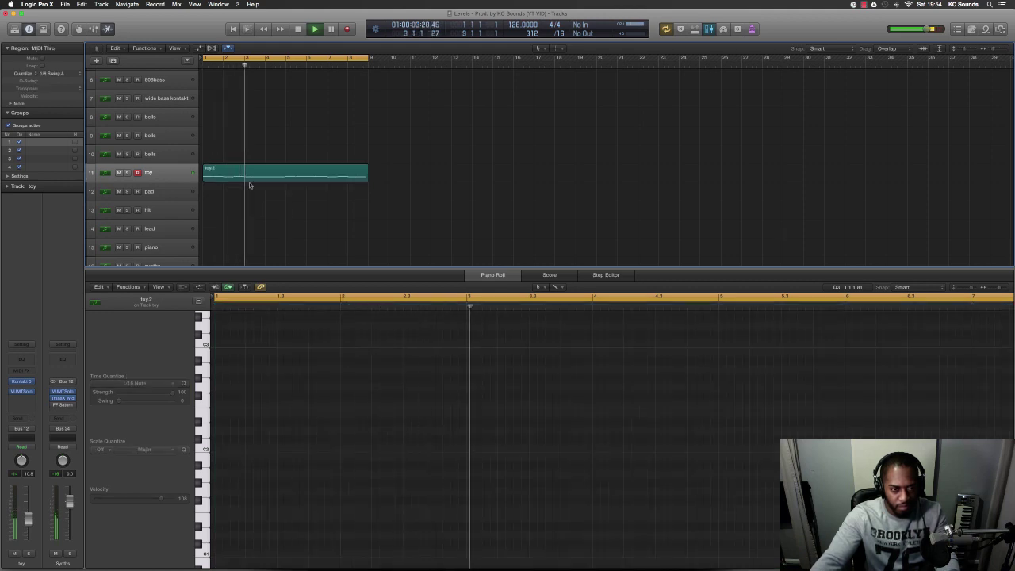
Copy the toy take folder to bar 9 and switch the copy to take toy.1
{"action": "left_click_drag", "start_coordinate": [249, 175], "coordinate": [416, 173]}
{"action": "left_click", "coordinate": [375, 168]}
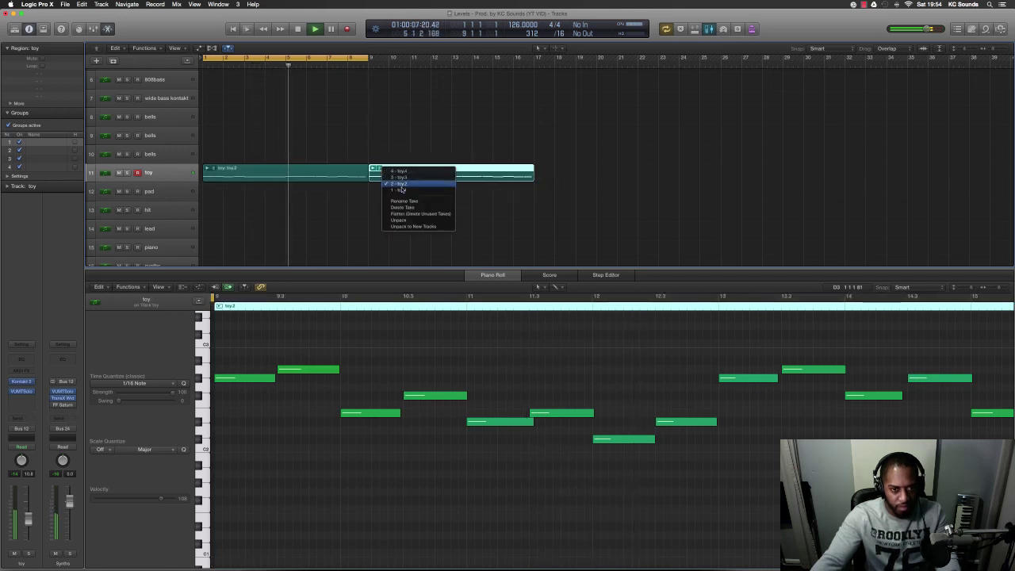
{"action": "left_click", "coordinate": [402, 190]}
Flatten the toy take folder at bar 1 to take toy.2, discarding its unused takes
{"action": "left_click", "coordinate": [215, 168]}
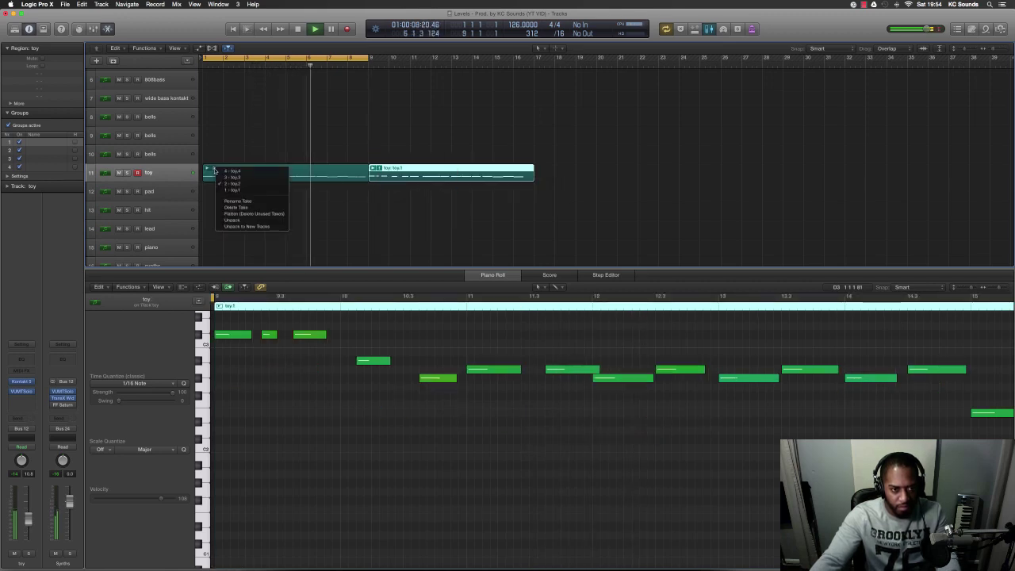
{"action": "left_click", "coordinate": [239, 213]}
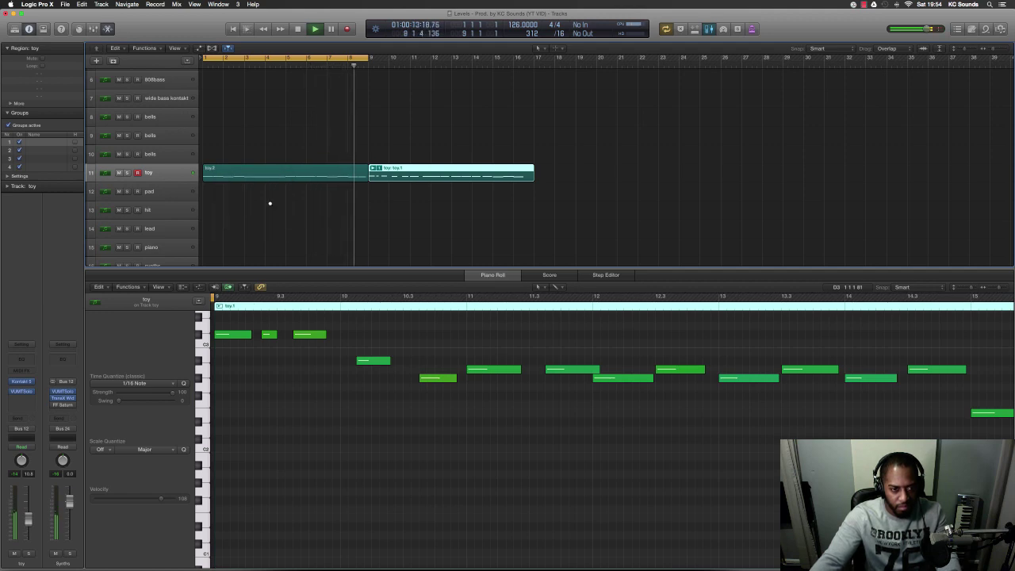
{"action": "key", "text": "super+Up"}
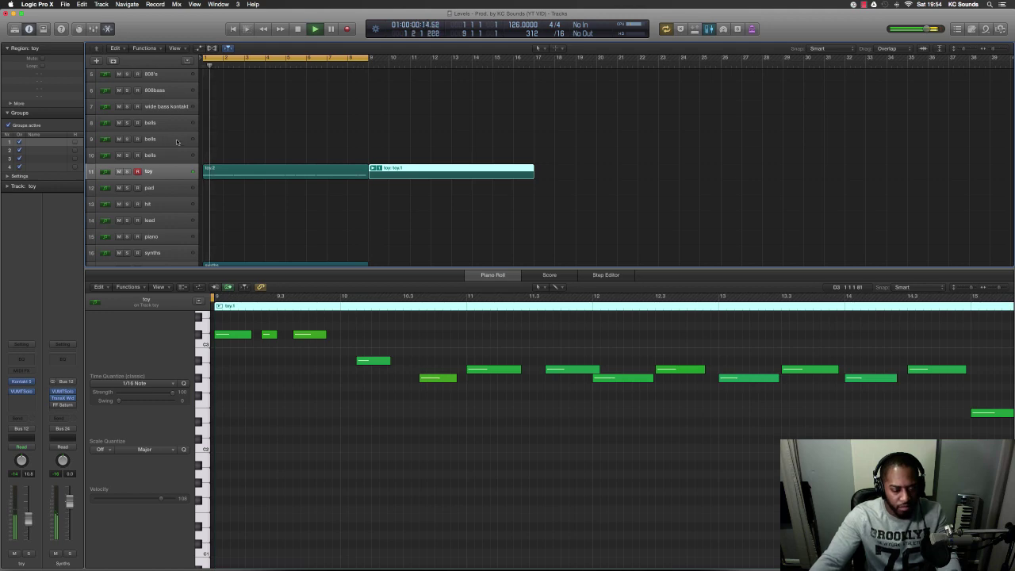
Audition bells tracks 8 and 9 with the loop, then play along on synths track 16
{"action": "left_click", "coordinate": [168, 124]}
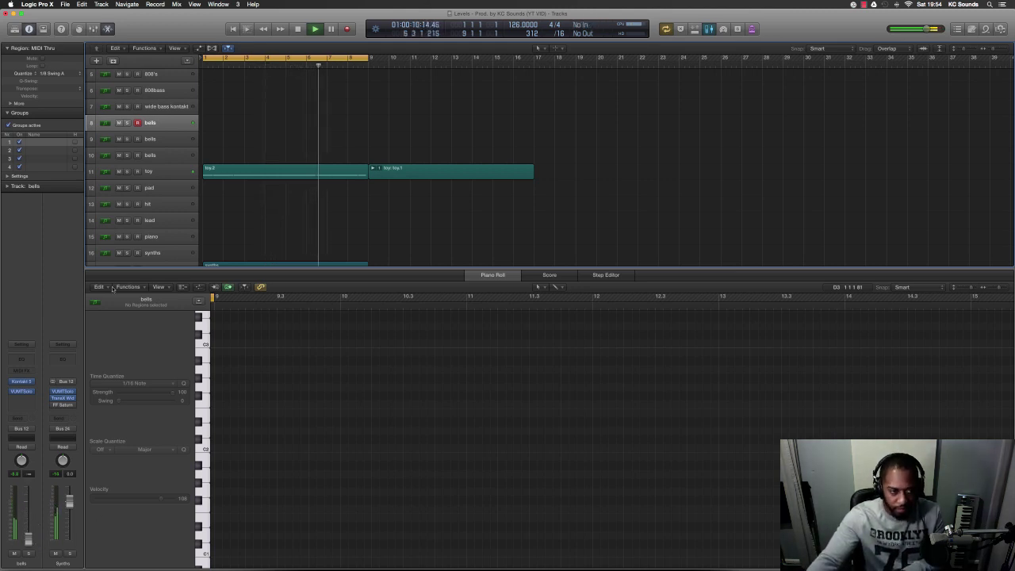
{"action": "left_click", "coordinate": [163, 143]}
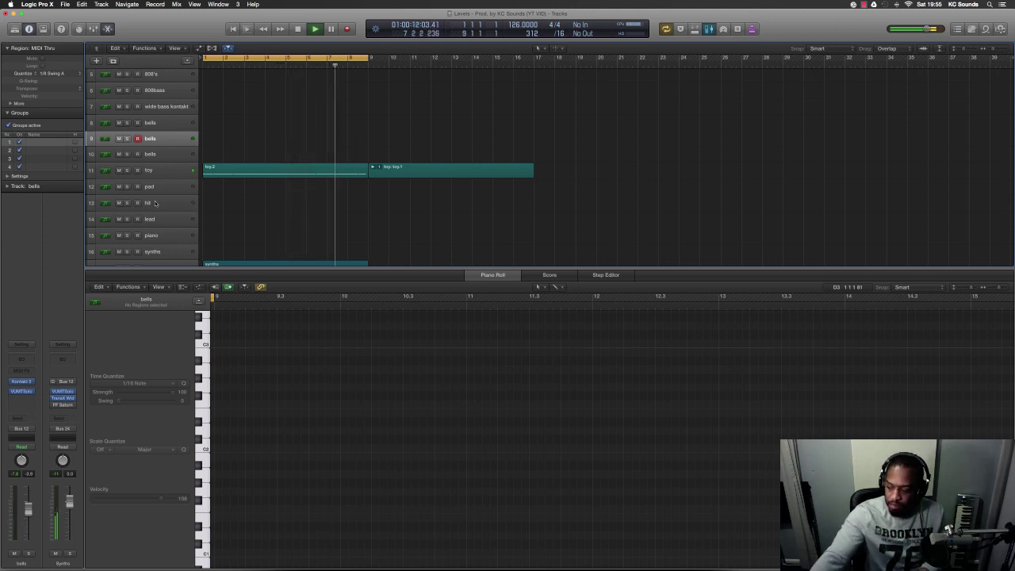
{"action": "scroll", "coordinate": [157, 222], "scroll_direction": "down", "scroll_amount": 1}
{"action": "left_click", "coordinate": [159, 238]}
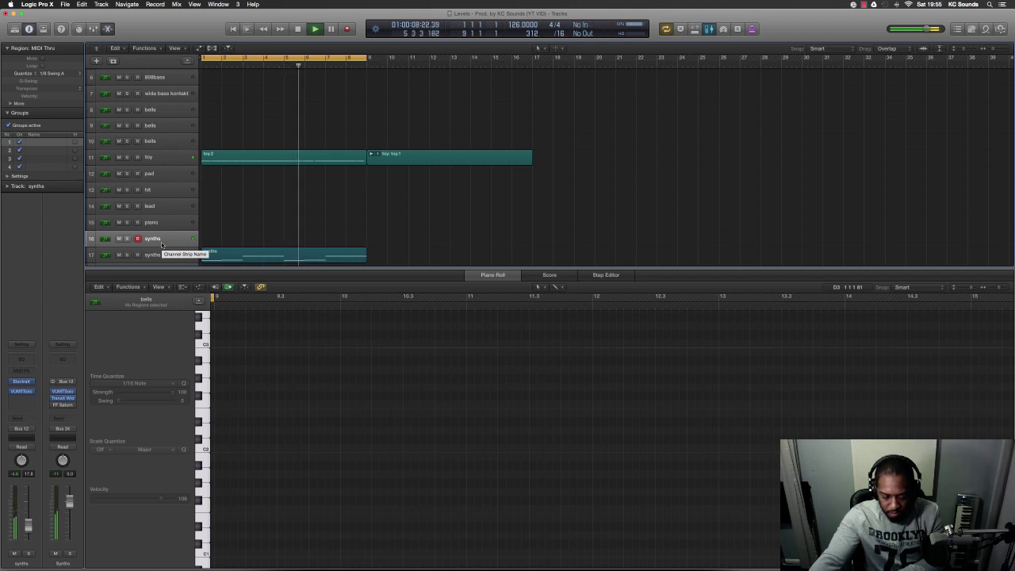
{"action": "scroll", "coordinate": [161, 244], "scroll_direction": "down", "scroll_amount": 3}
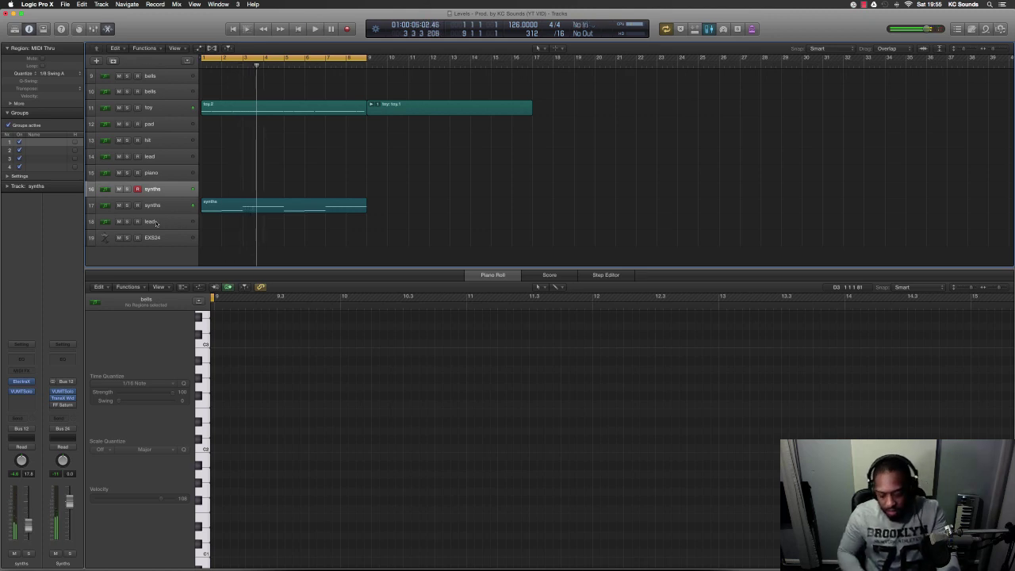
Capture the part played on synths track 16 as a take folder and compare takes synths.4 and synths.2
{"action": "key", "text": "shift+r"}
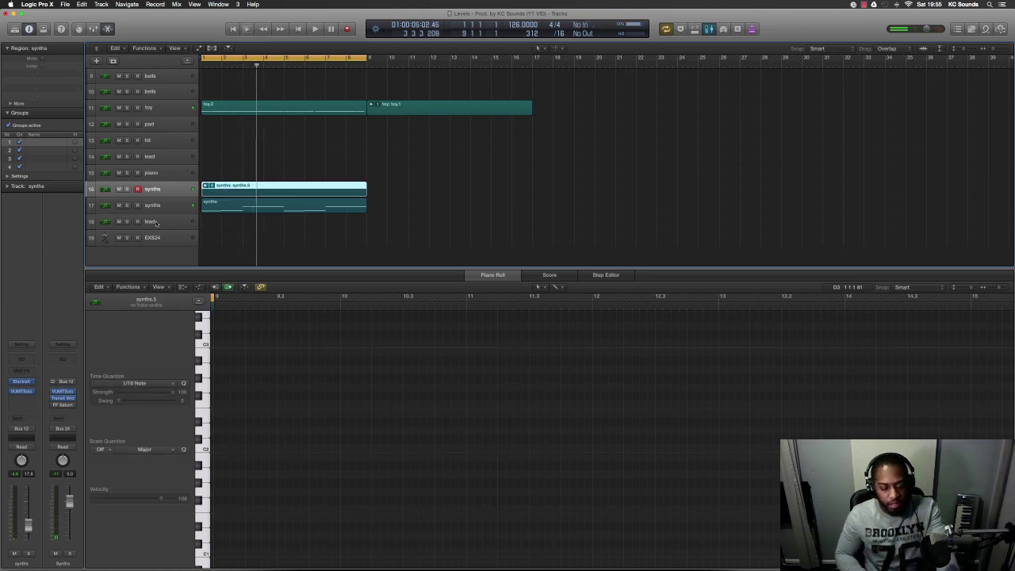
{"action": "left_click", "coordinate": [213, 187]}
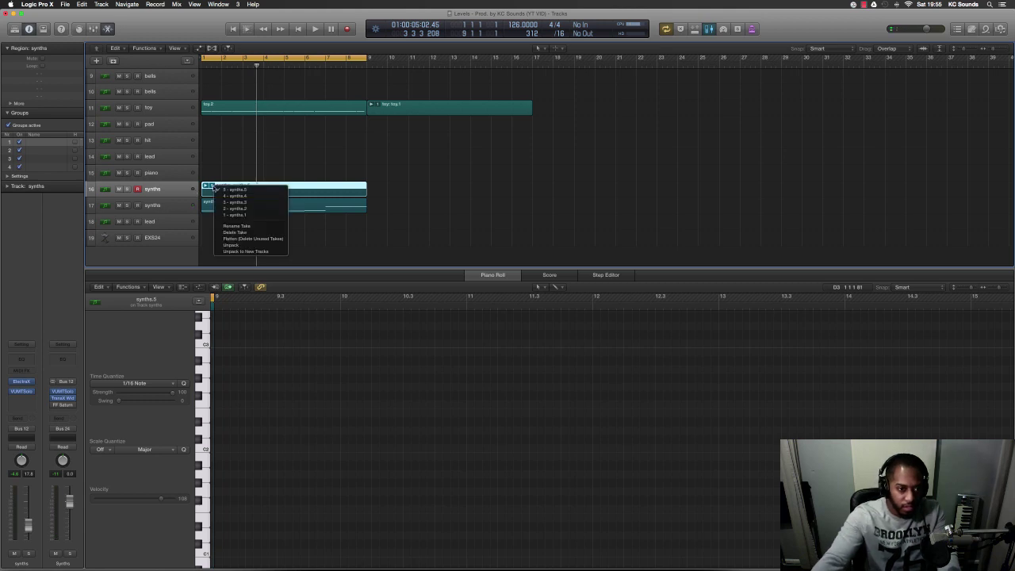
{"action": "left_click", "coordinate": [237, 196]}
{"action": "key", "text": "space"}
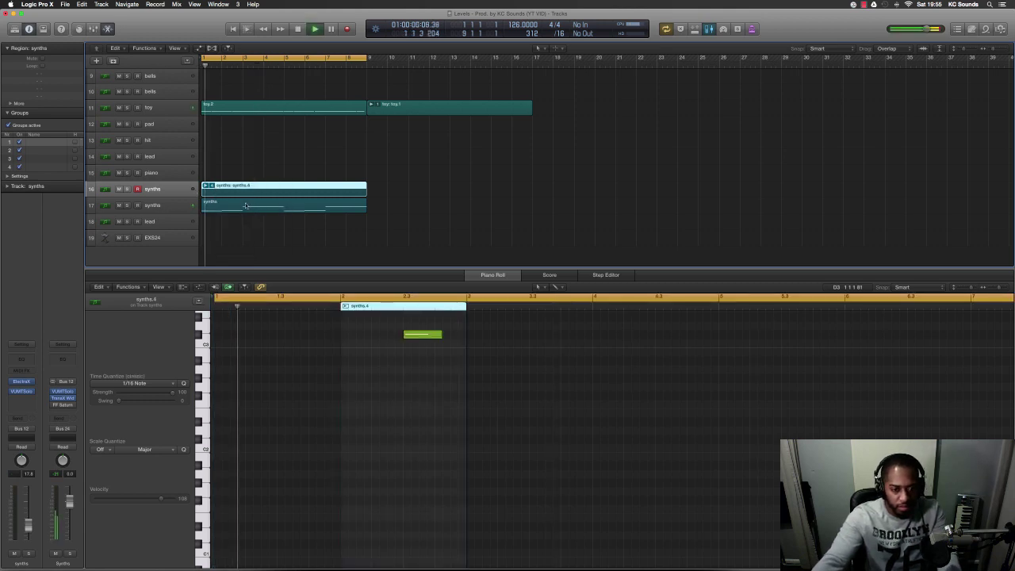
{"action": "left_click", "coordinate": [212, 187]}
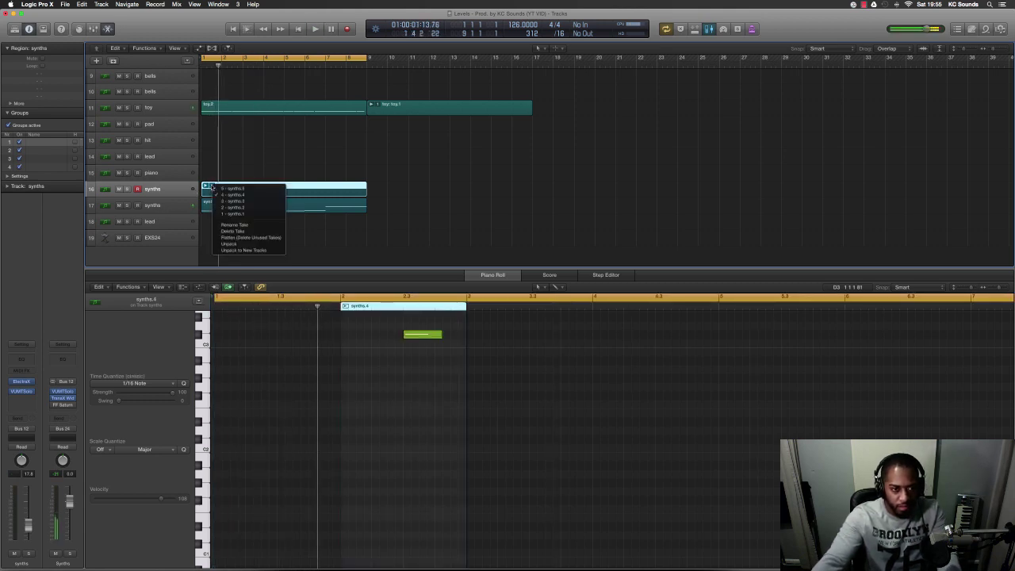
{"action": "left_click", "coordinate": [230, 207]}
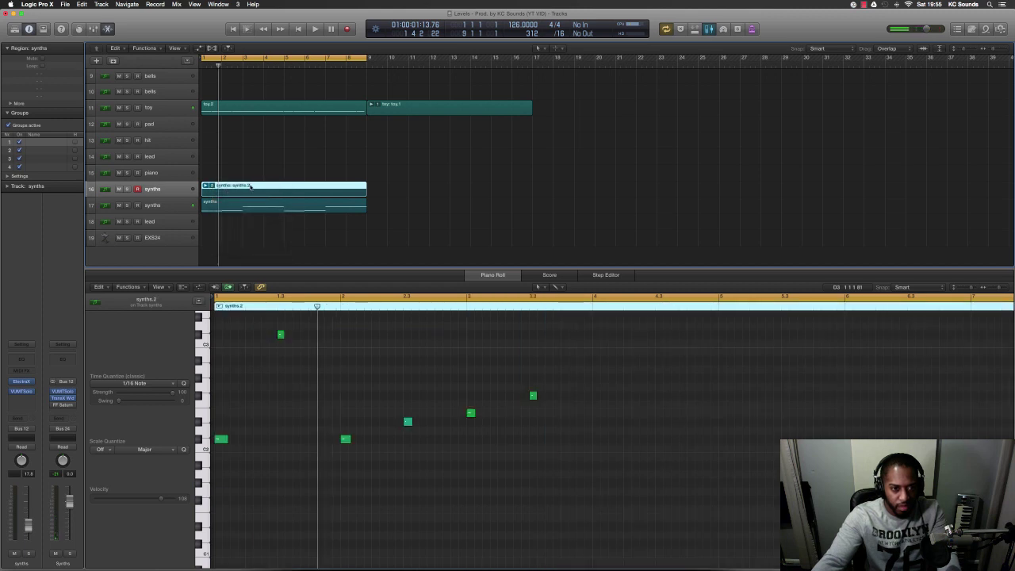
Delete the take folder from synths track 16
{"action": "key", "text": "Delete"}
{"action": "key", "text": "super+z"}
{"action": "key", "text": "Delete"}
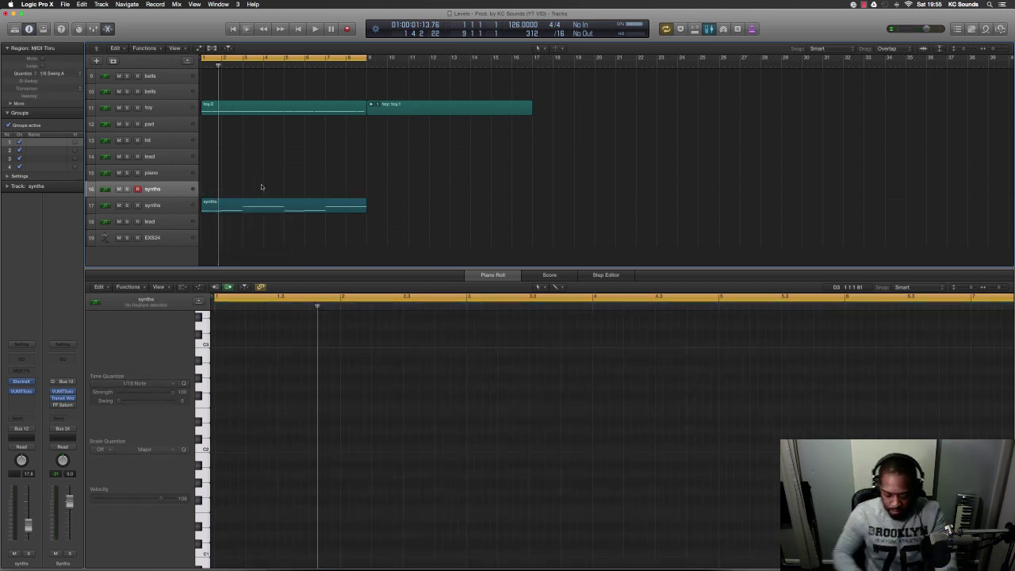
Play the loop from bar 1 and capture a new eight-bar part on synths track 16
{"action": "key", "text": "space"}
{"action": "key", "text": "Return"}
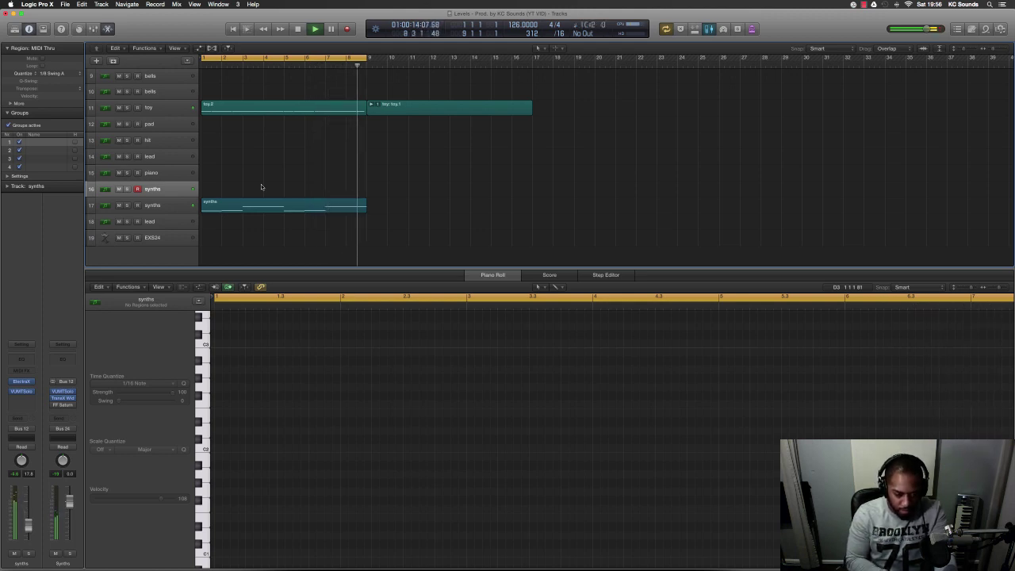
{"action": "key", "text": "shift+r"}
Audition lead track 18, then move up the track list to lead track 14
{"action": "left_click", "coordinate": [163, 226]}
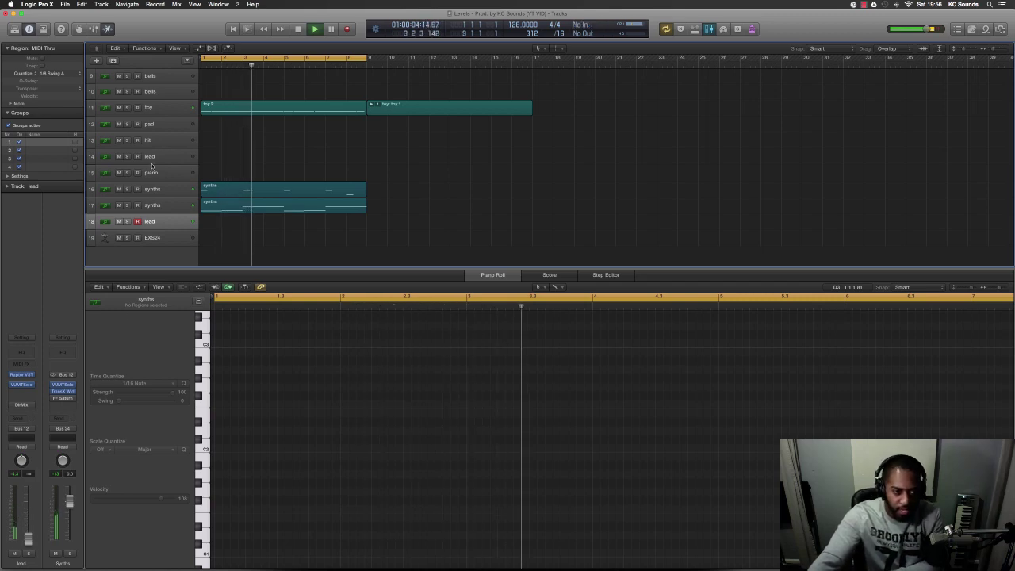
{"action": "key", "text": "Up"}
{"action": "key", "text": "Up"}
{"action": "key", "text": "Up"}
{"action": "key", "text": "Up"}
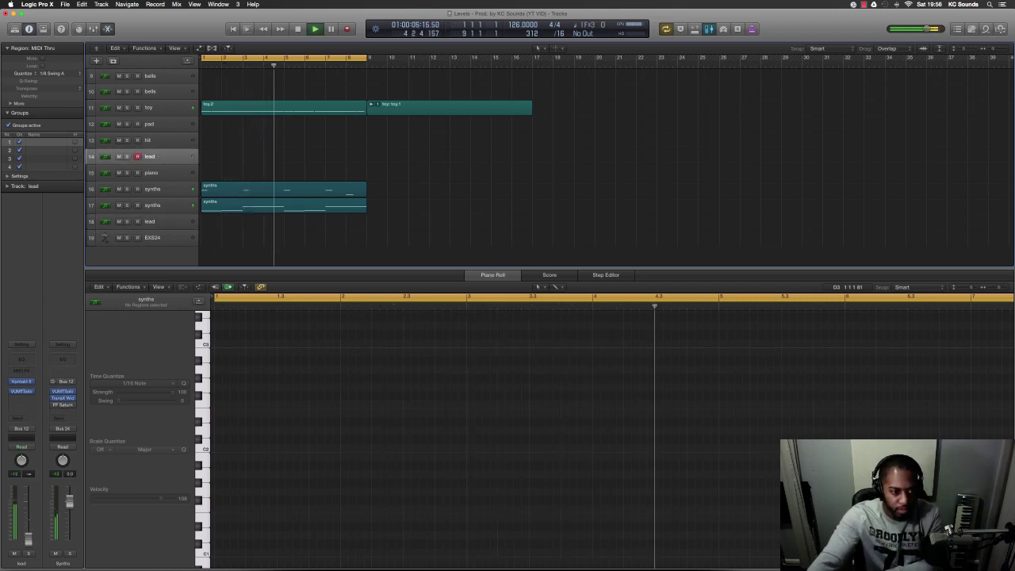
Raise the volume of lead track 14 and restart loop playback to play along
{"action": "left_click_drag", "start_coordinate": [28, 539], "coordinate": [27, 524]}
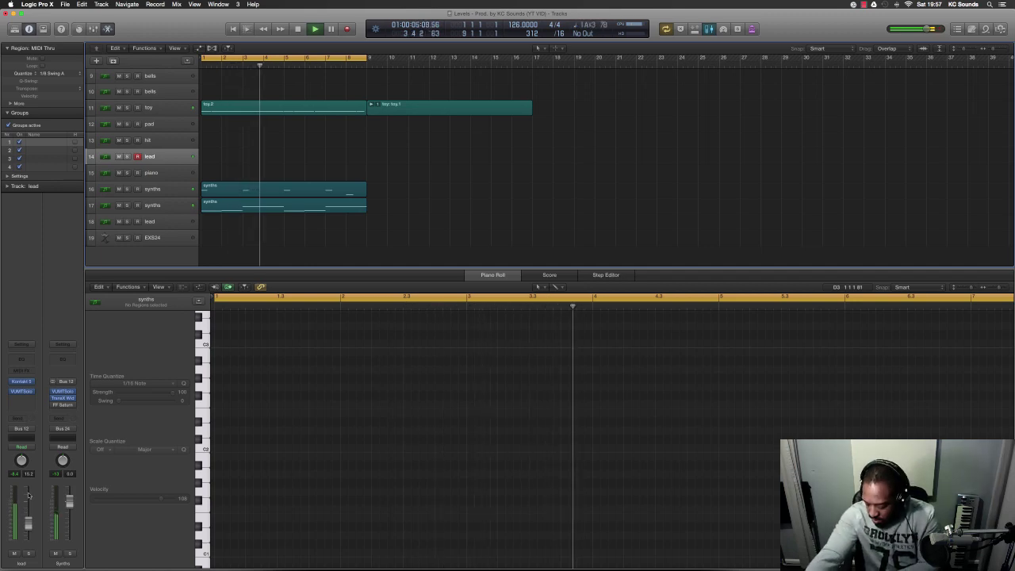
{"action": "key", "text": "space"}
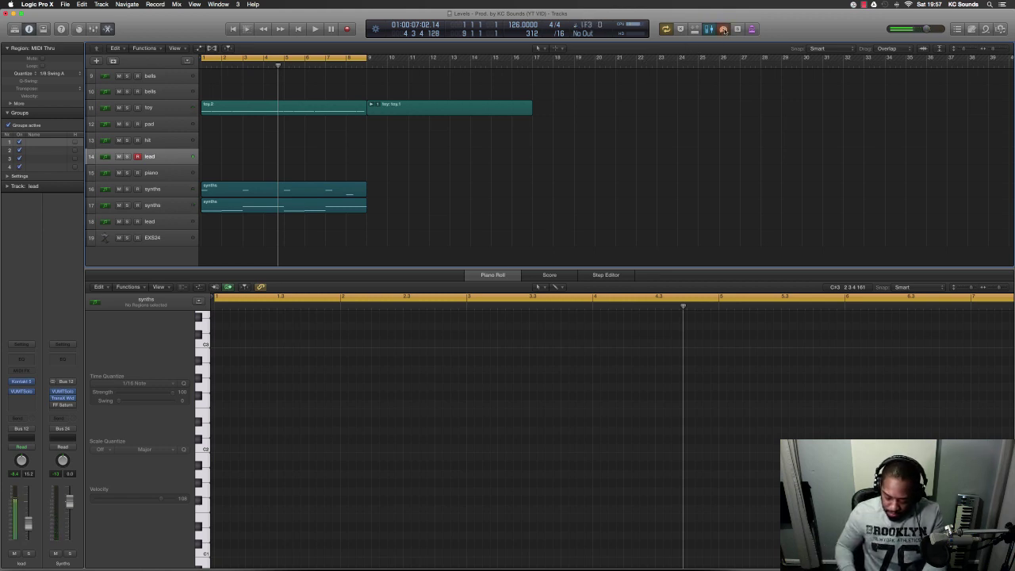
{"action": "key", "text": "space"}
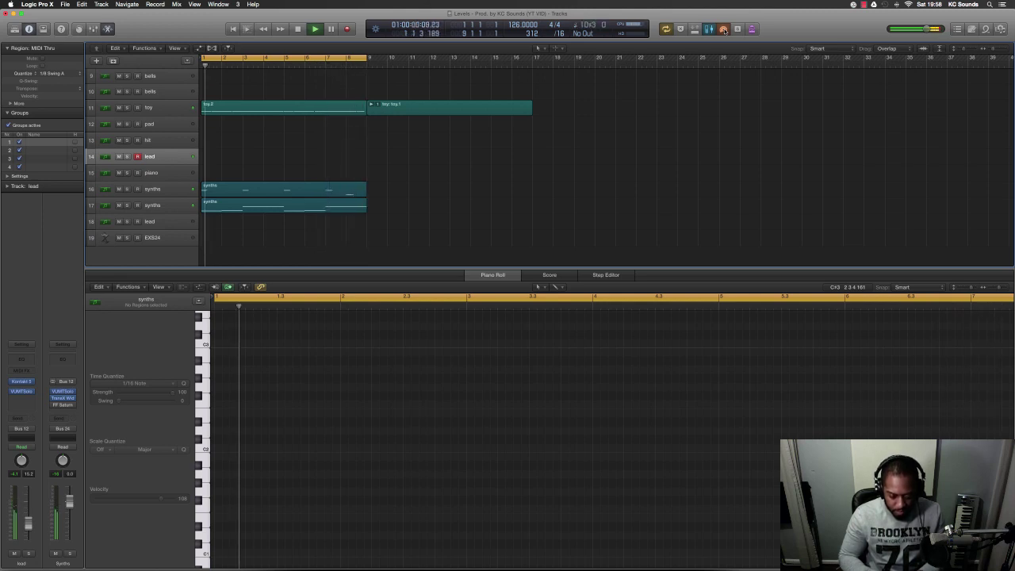
Capture the part just played on lead track 14 and pick a take from its take folder
{"action": "key", "text": "shift+r"}
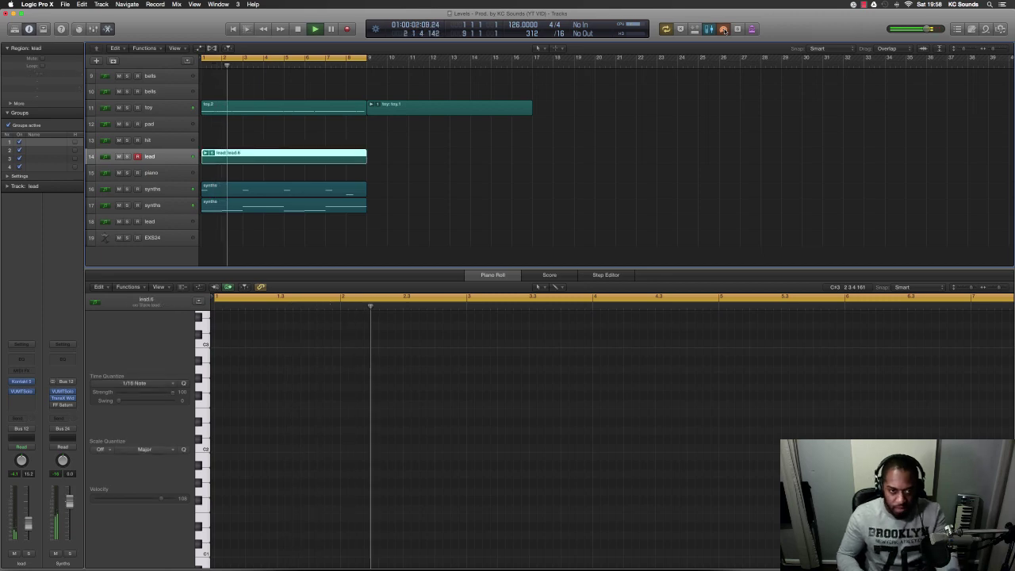
{"action": "left_click", "coordinate": [209, 152]}
{"action": "left_click", "coordinate": [234, 165]}
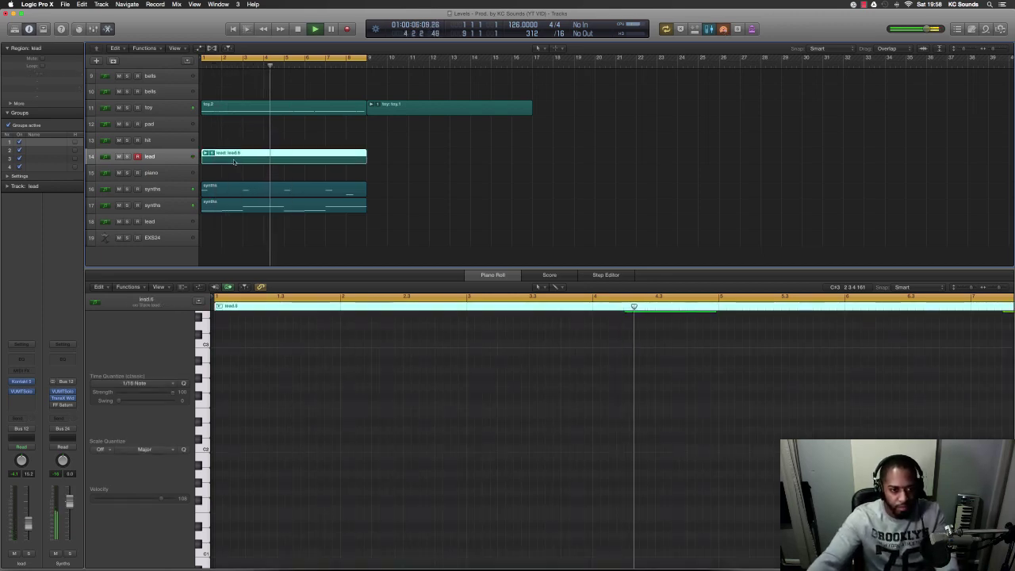
{"action": "key", "text": "super+Down"}
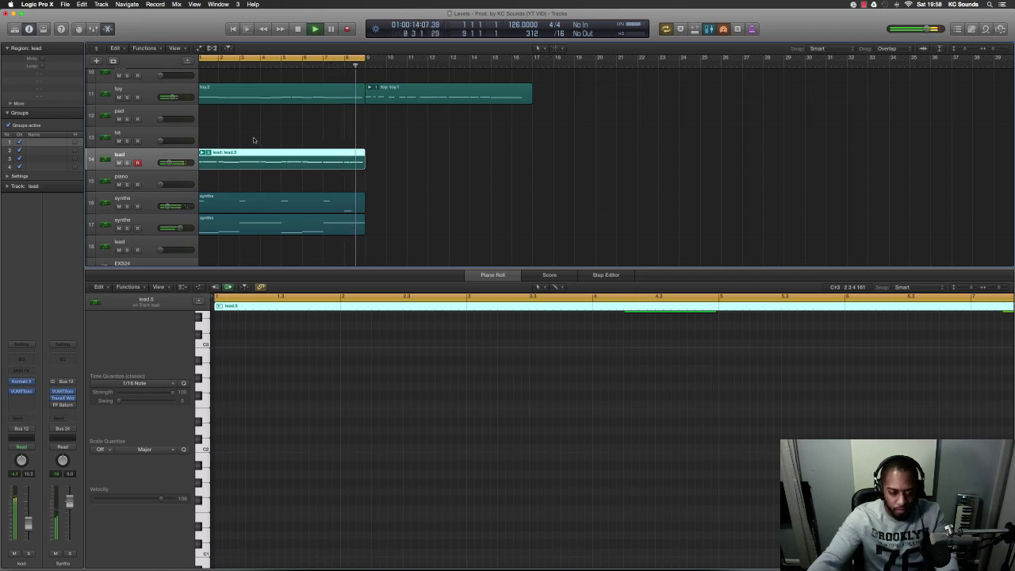
Open the drums1 region's notes, restart playback from bar 1, and select the drums 3 track
{"action": "scroll", "coordinate": [253, 140], "scroll_direction": "up", "scroll_amount": 5}
{"action": "left_click", "coordinate": [235, 82]}
{"action": "key", "text": "Return"}
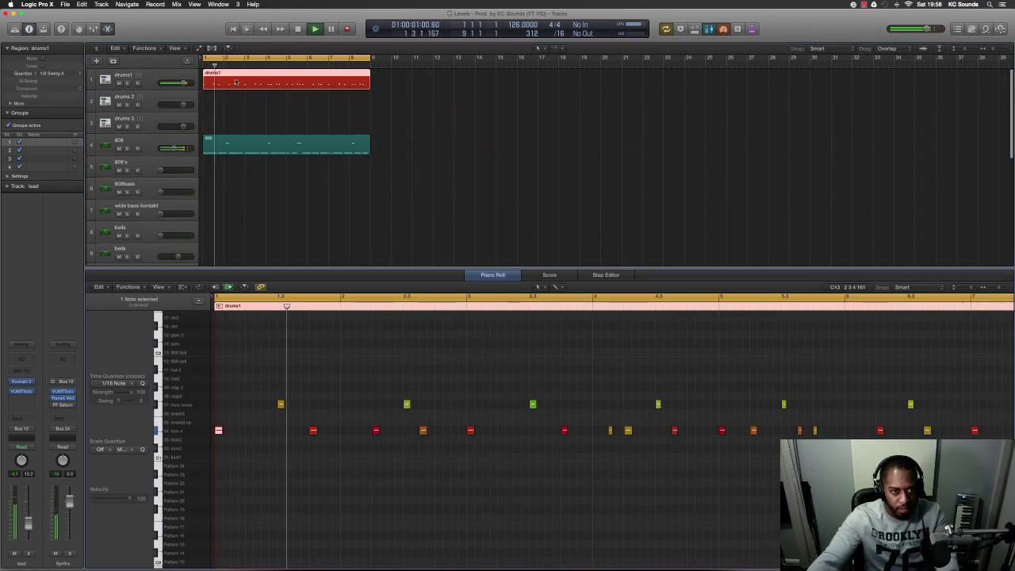
{"action": "left_click", "coordinate": [151, 125]}
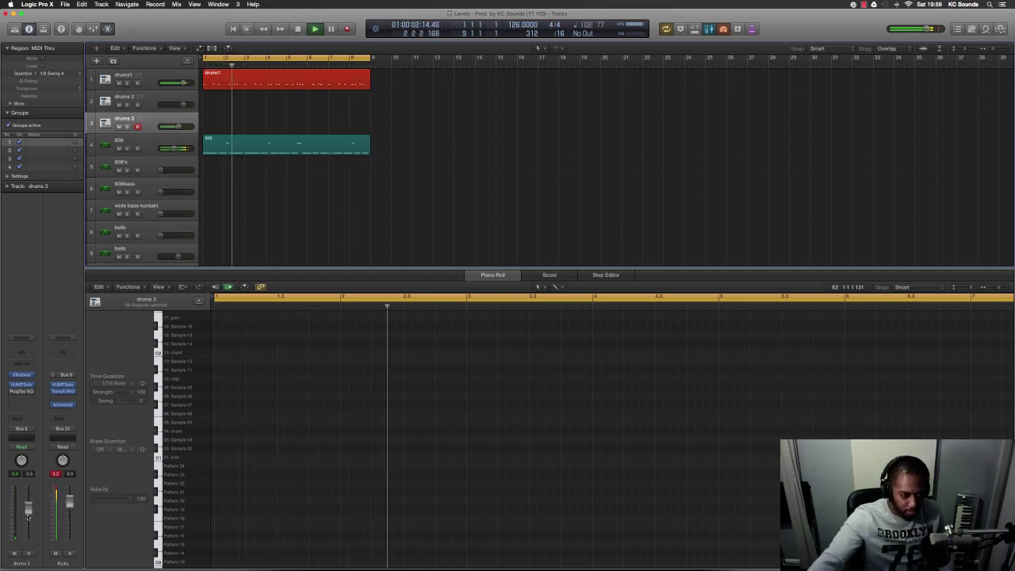
Check the drums 3 level on its VUMTSolo meter, then close the plug-in
{"action": "left_click", "coordinate": [36, 383]}
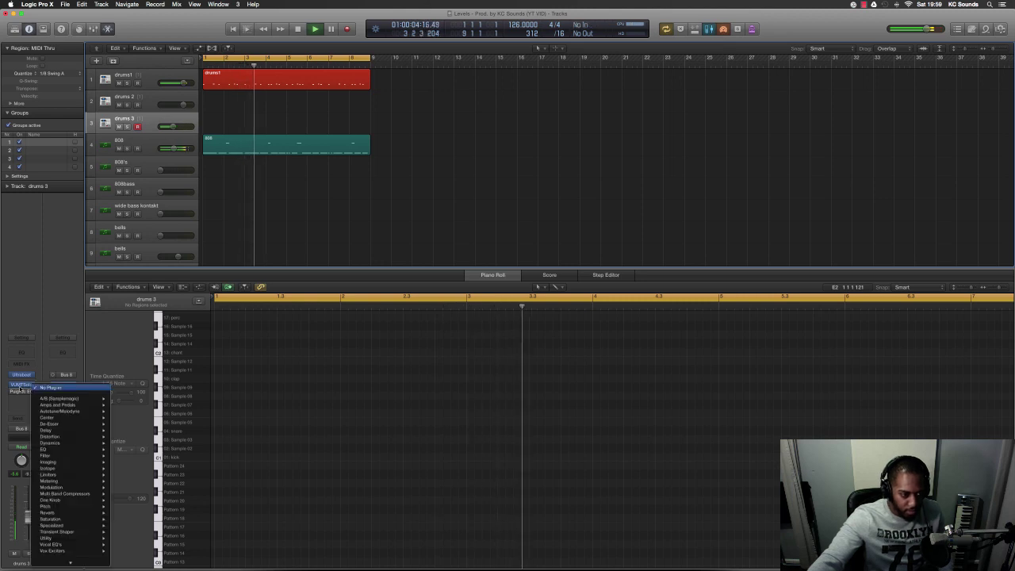
{"action": "left_click", "coordinate": [21, 387]}
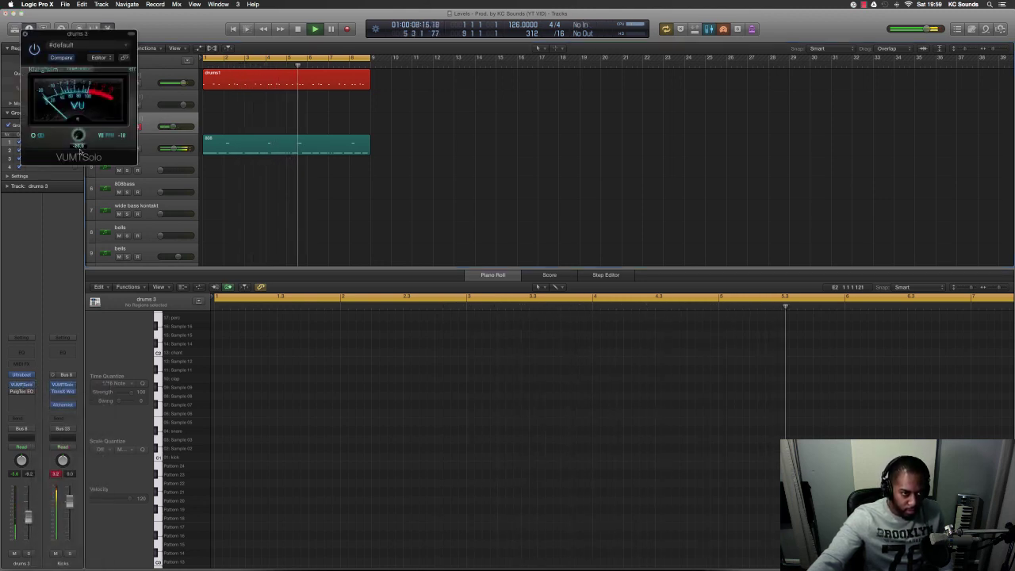
{"action": "left_click", "coordinate": [24, 34]}
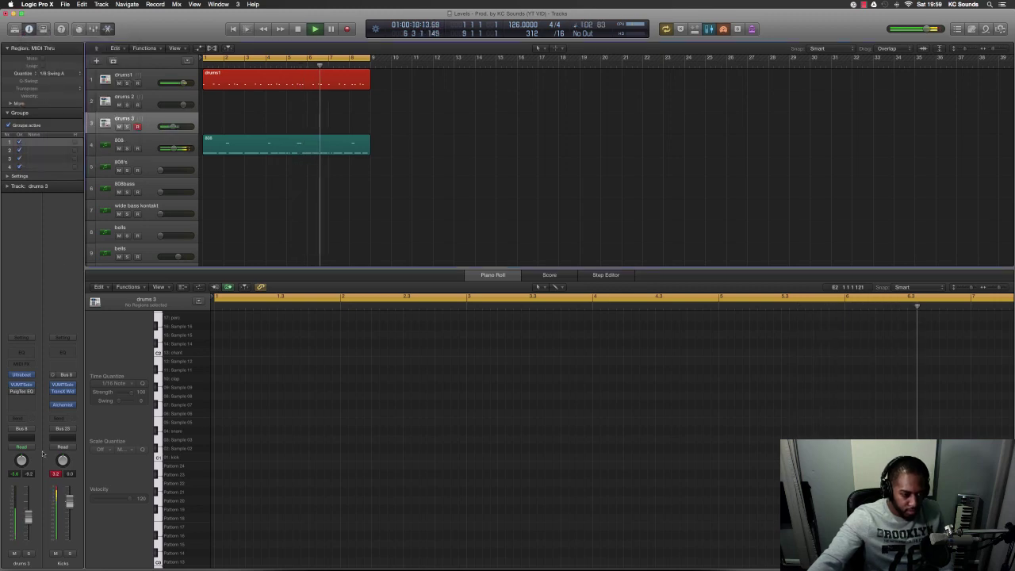
Insert a mono-to-stereo Stereo Delay after the existing effects on drums 3, keeping the Factory Default preset
{"action": "left_click", "coordinate": [30, 399]}
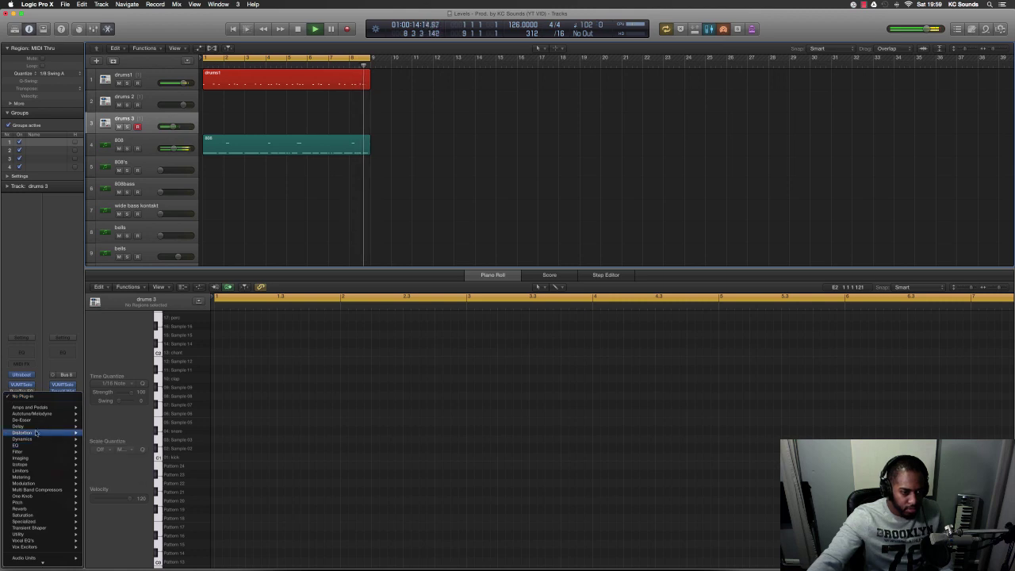
{"action": "mouse_move", "coordinate": [39, 429]}
{"action": "mouse_move", "coordinate": [119, 458]}
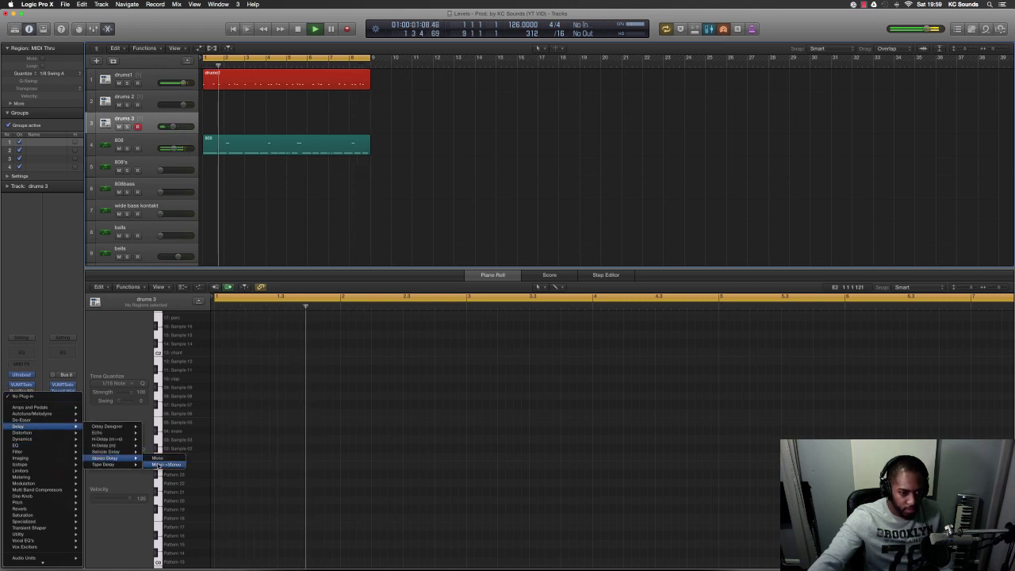
{"action": "left_click", "coordinate": [163, 463]}
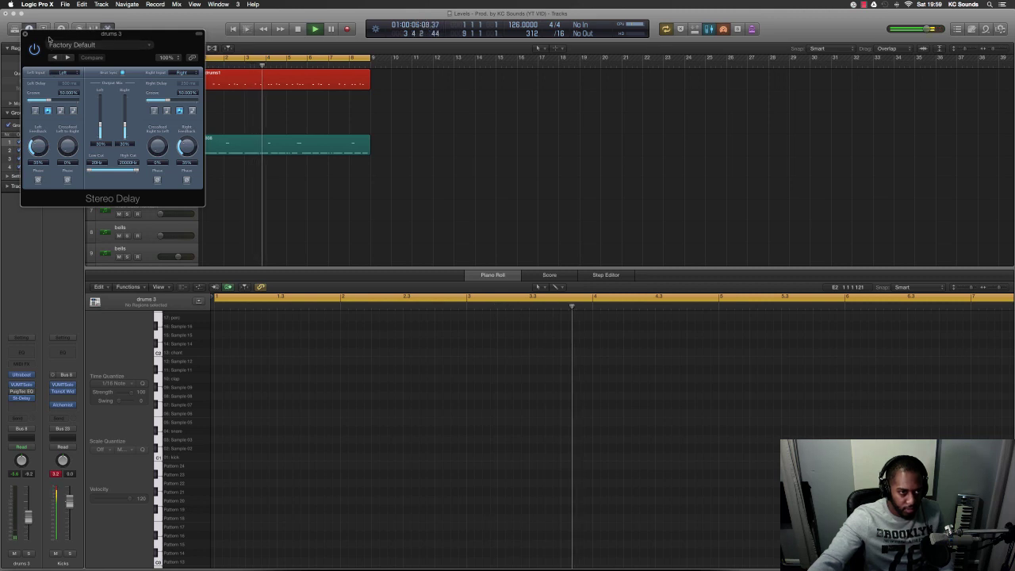
{"action": "left_click_drag", "start_coordinate": [49, 50], "coordinate": [486, 198]}
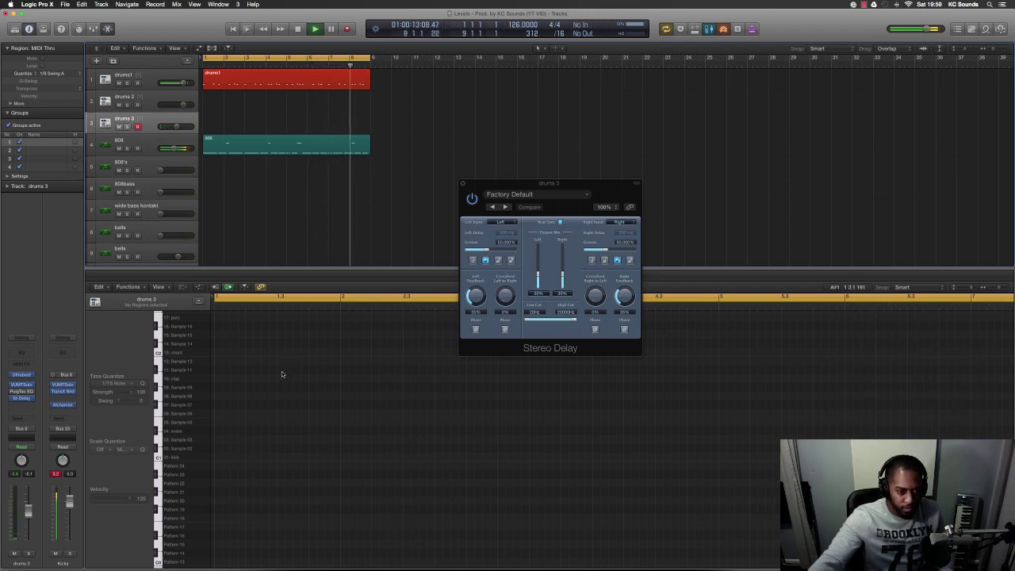
{"action": "left_click", "coordinate": [463, 183]}
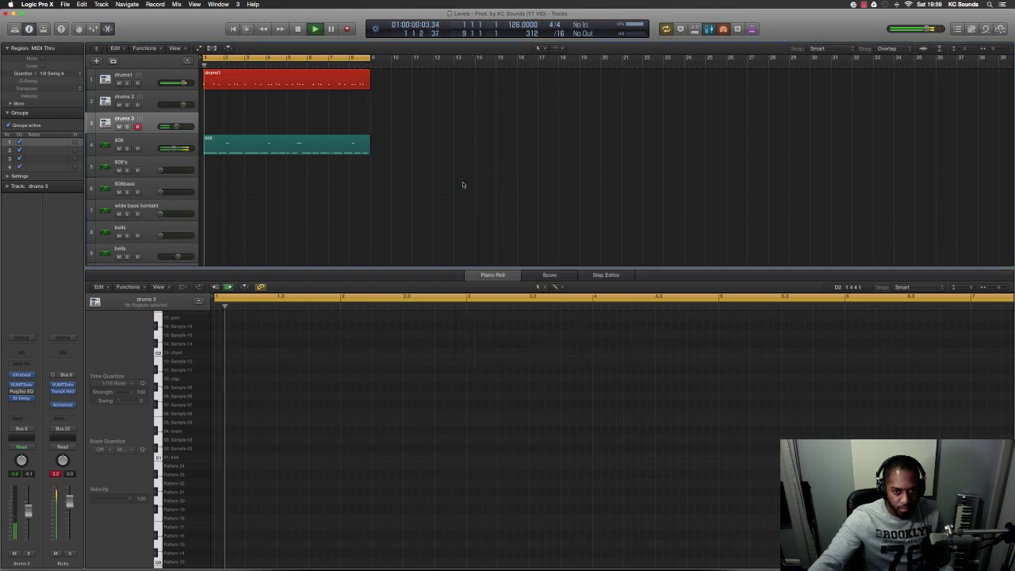
With the Mixer shown, capture the part played on drums 3 and flatten the take folder to take drums 3.3
{"action": "key", "text": "x"}
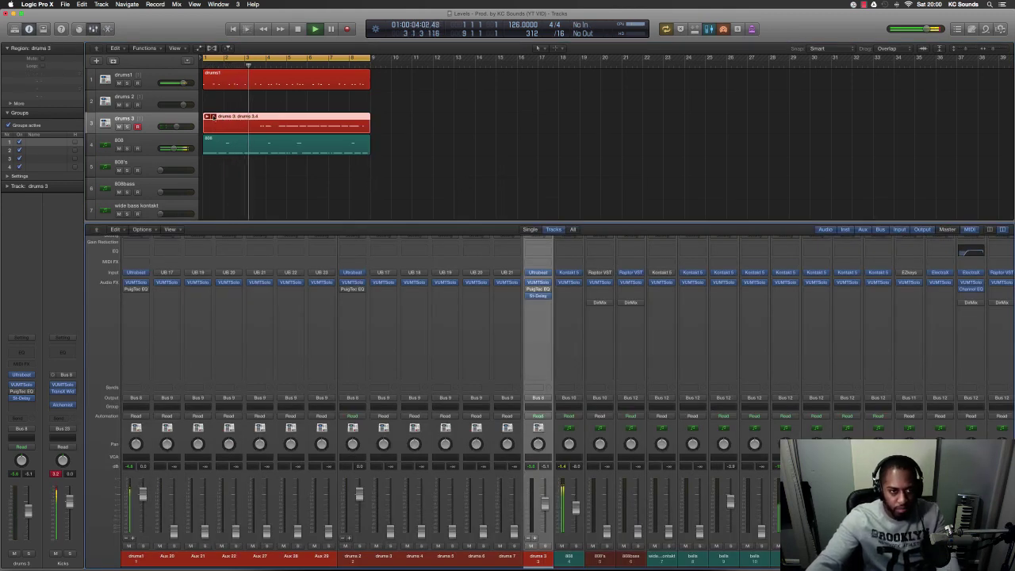
{"action": "left_click", "coordinate": [211, 117]}
{"action": "left_click", "coordinate": [231, 129]}
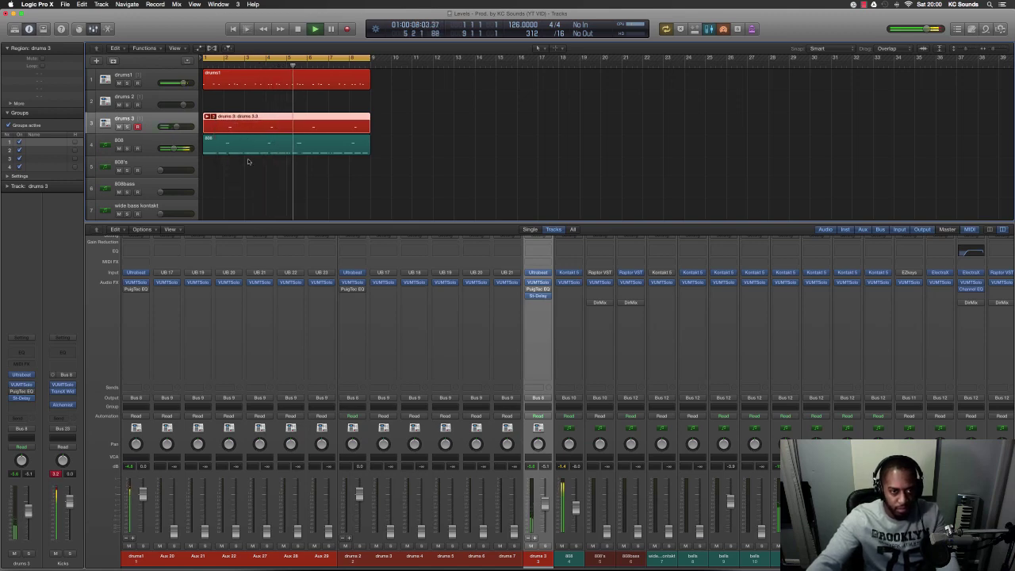
{"action": "left_click", "coordinate": [212, 116]}
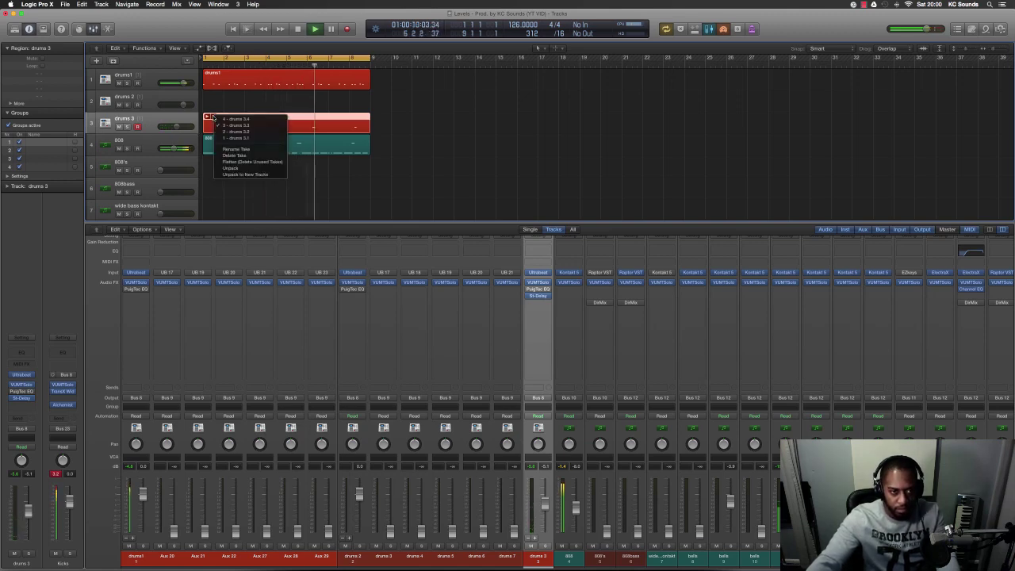
{"action": "left_click", "coordinate": [252, 159]}
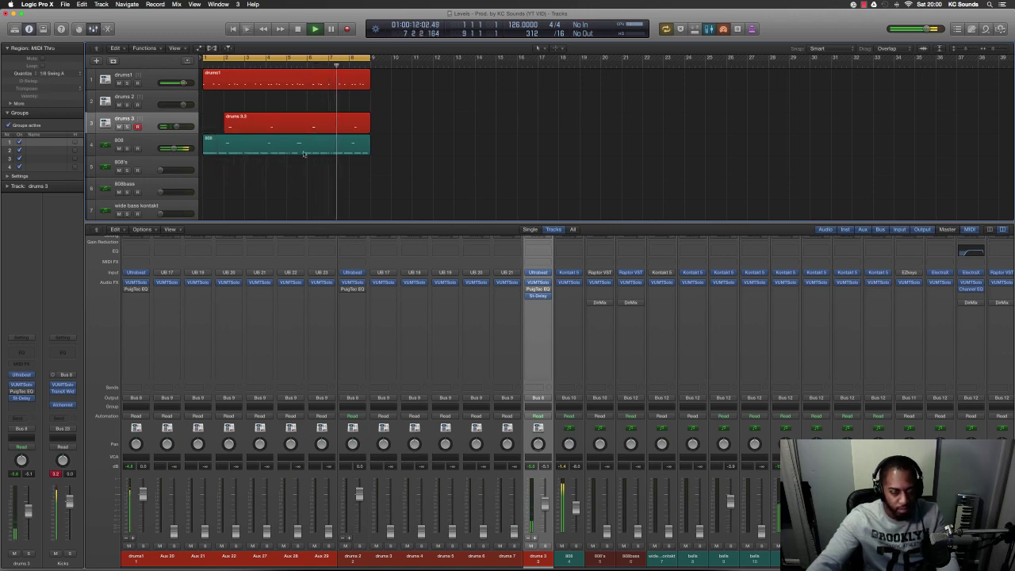
Copy the first drums1, drums 3 and 808 regions eight bars later, and extend the cycle range to bar 17
{"action": "left_click", "coordinate": [323, 178]}
{"action": "key", "text": "super+Up"}
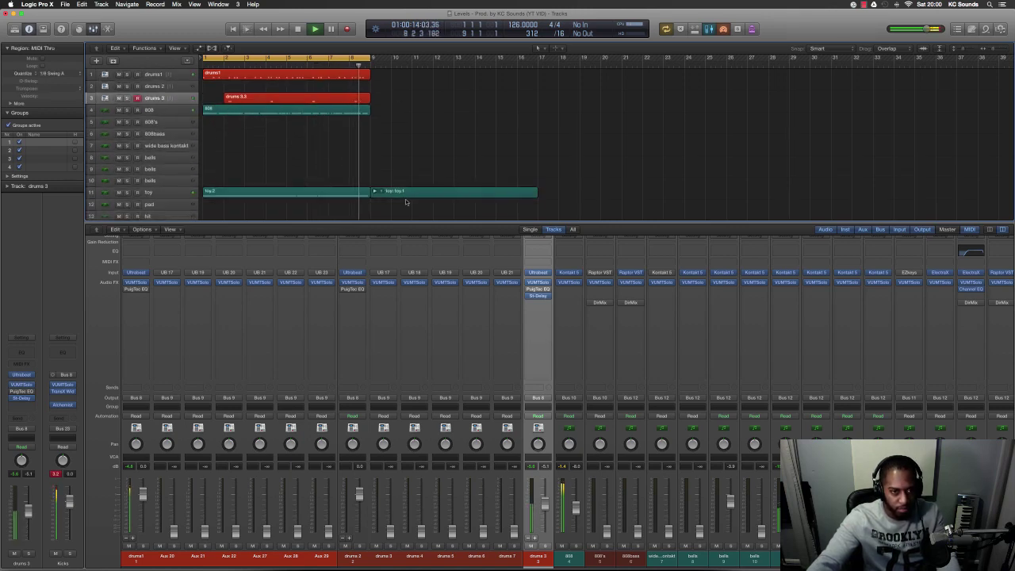
{"action": "left_click_drag", "start_coordinate": [364, 204], "coordinate": [224, 74]}
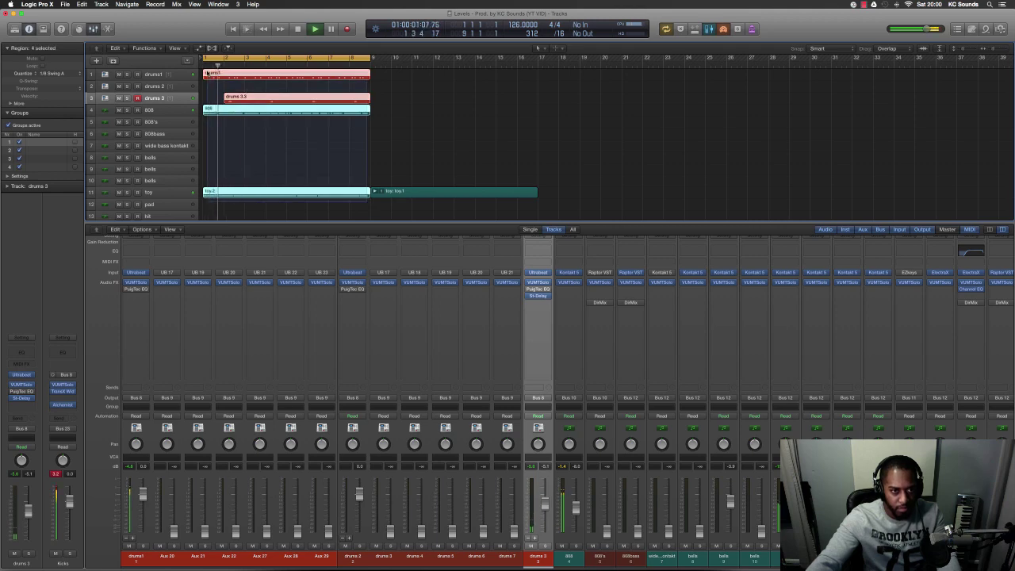
{"action": "left_click", "coordinate": [323, 191], "text": "shift"}
{"action": "left_click_drag", "start_coordinate": [325, 76], "coordinate": [493, 77]}
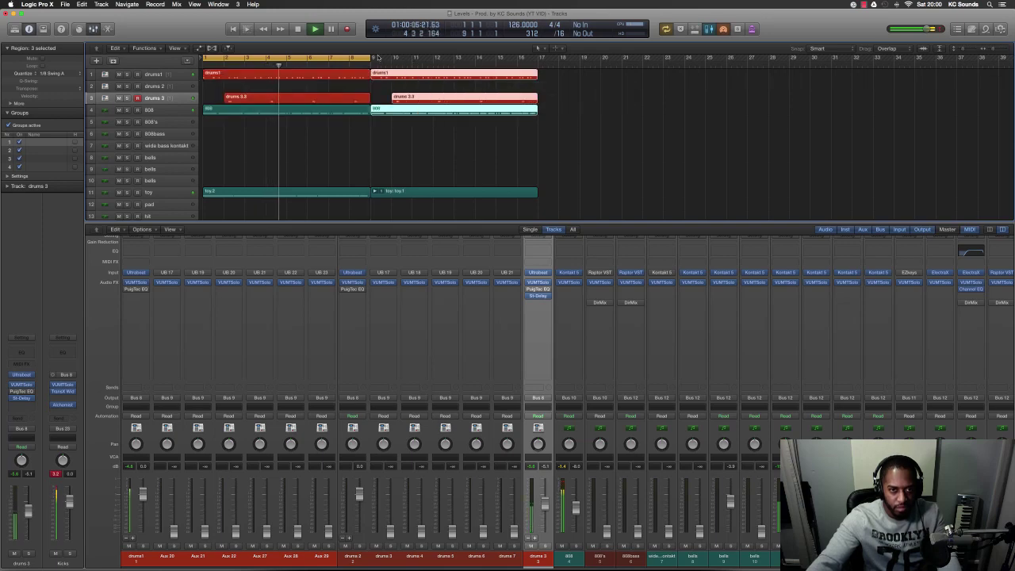
{"action": "left_click_drag", "start_coordinate": [371, 57], "coordinate": [538, 134]}
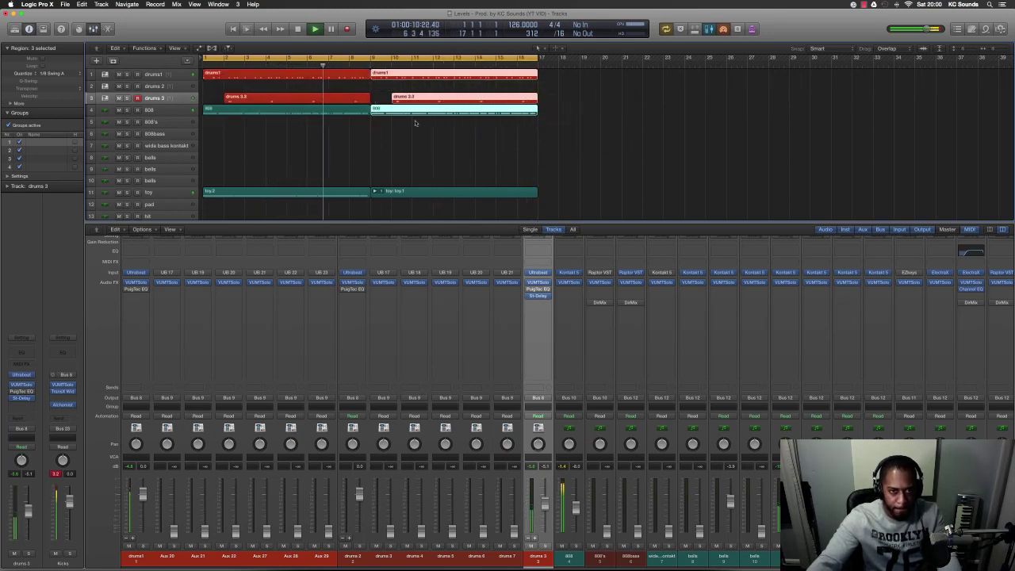
{"action": "left_click", "coordinate": [253, 116]}
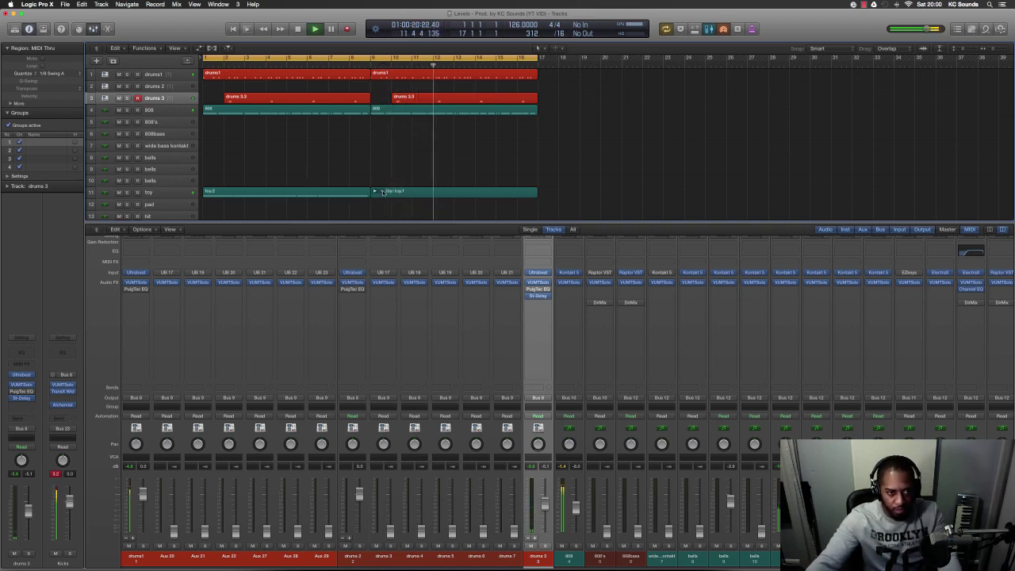
Copy all regions of the first sixteen bars so the duplicate section starts at bar 17
{"action": "key", "text": "super+Up"}
{"action": "scroll", "coordinate": [382, 194], "scroll_direction": "down", "scroll_amount": 4}
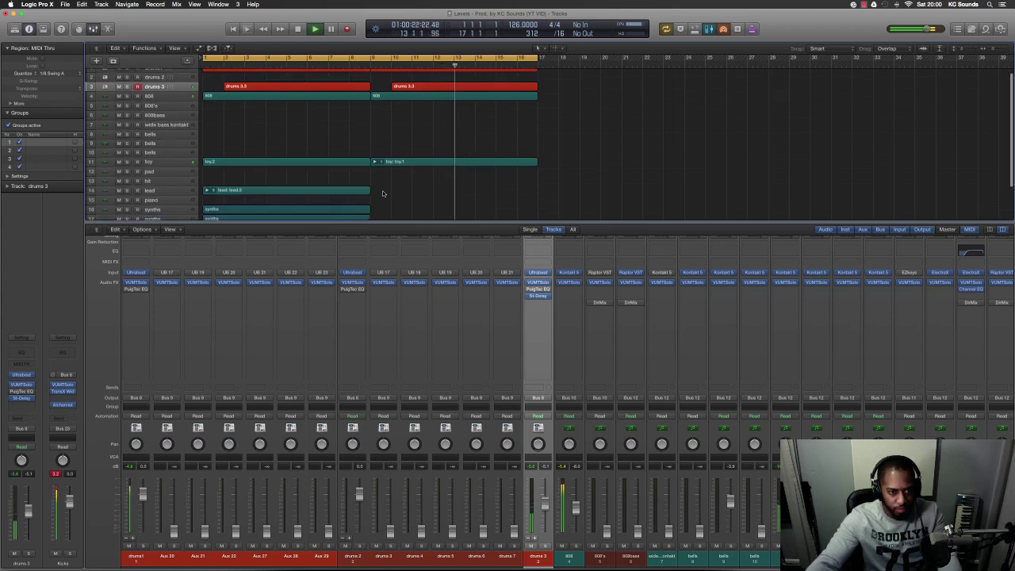
{"action": "key", "text": "super+Up"}
{"action": "key", "text": "super+Up"}
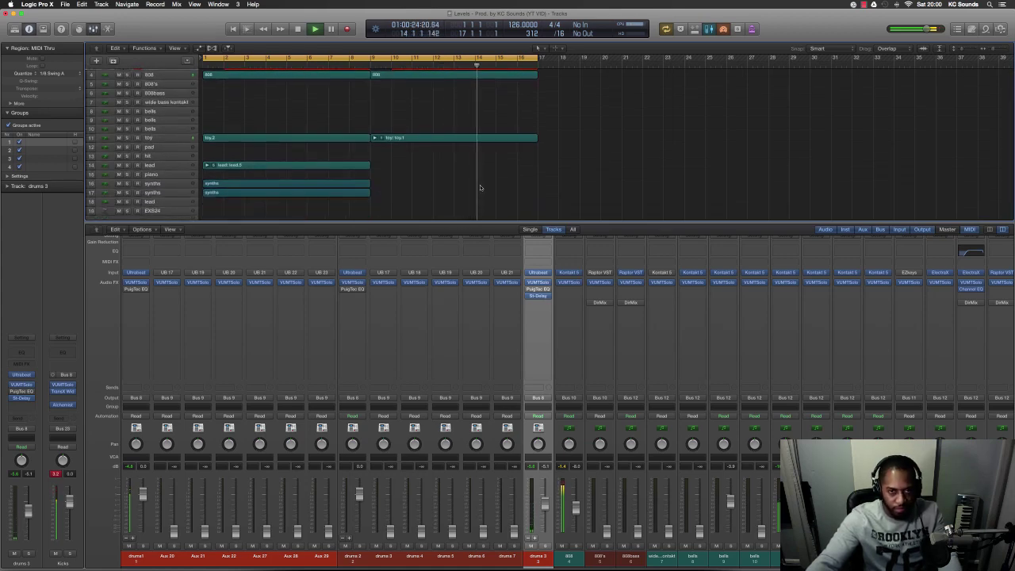
{"action": "left_click_drag", "start_coordinate": [590, 181], "coordinate": [555, 73]}
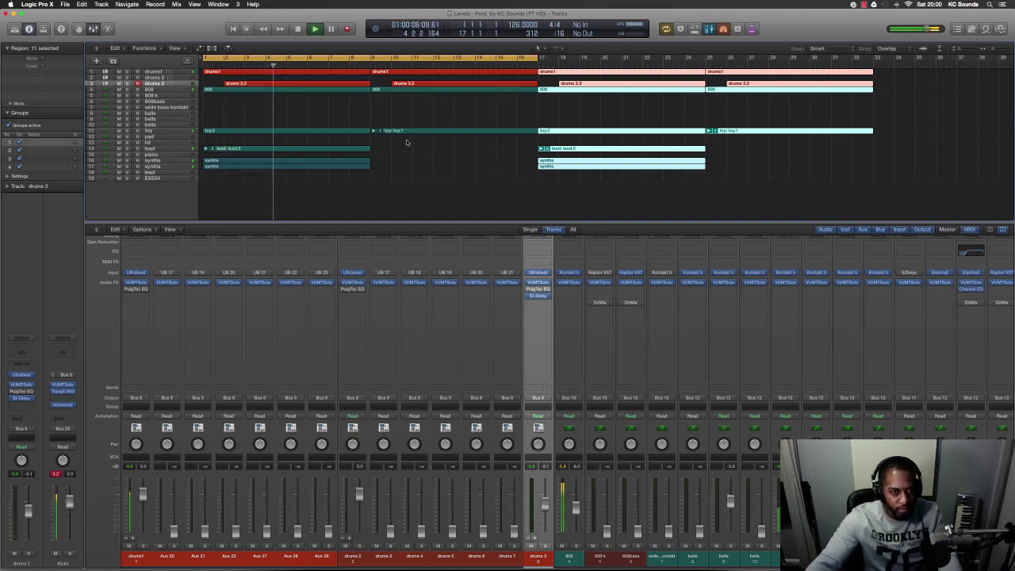
Stop playback and extend the cycle range to bar 33 to cover the duplicated section
{"action": "key", "text": "super+Left"}
{"action": "key", "text": "space"}
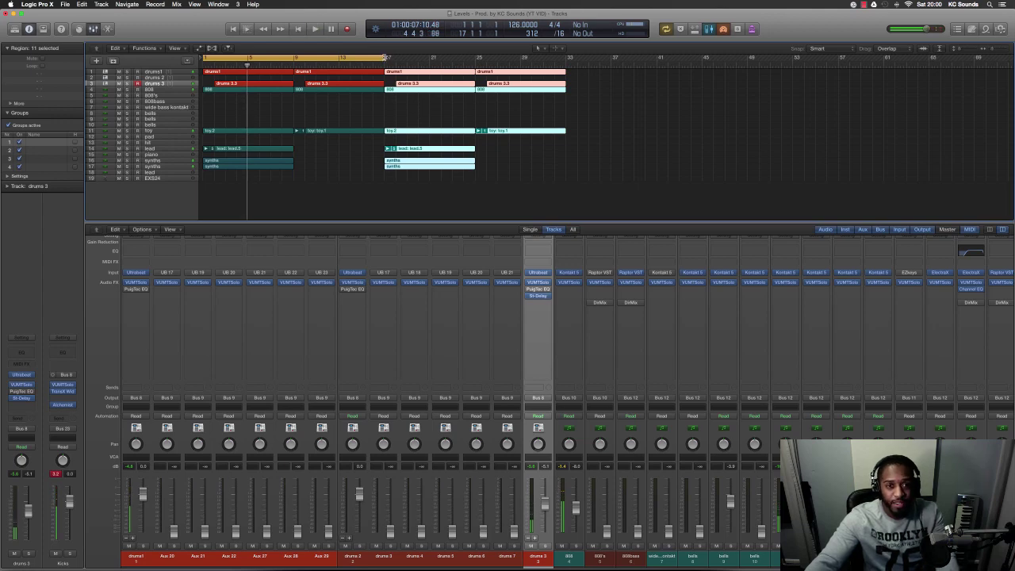
{"action": "left_click_drag", "start_coordinate": [385, 58], "coordinate": [563, 112]}
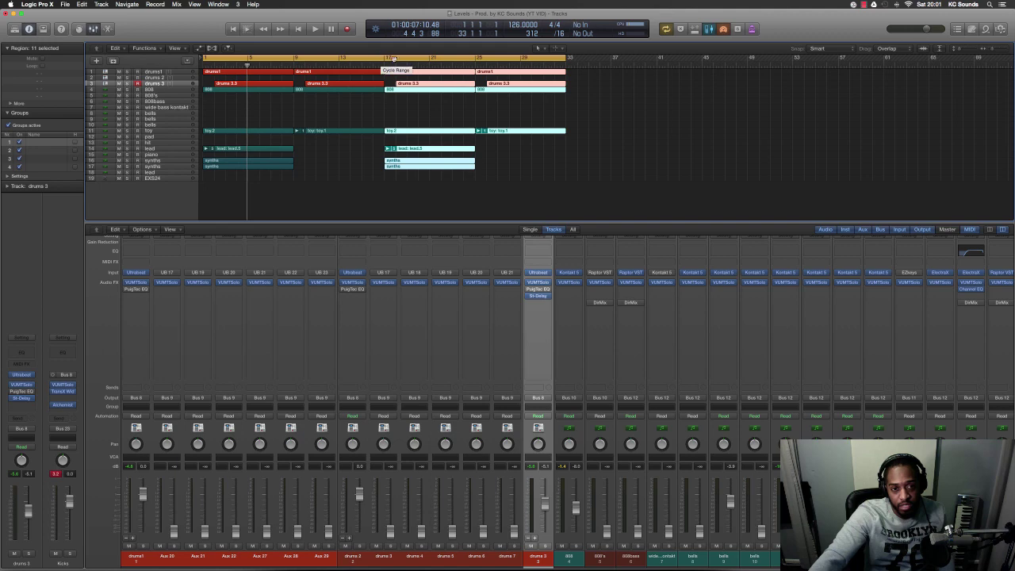
Select all regions on every track and move them four bars later so the arrangement starts at bar 5
{"action": "left_click_drag", "start_coordinate": [591, 180], "coordinate": [222, 73]}
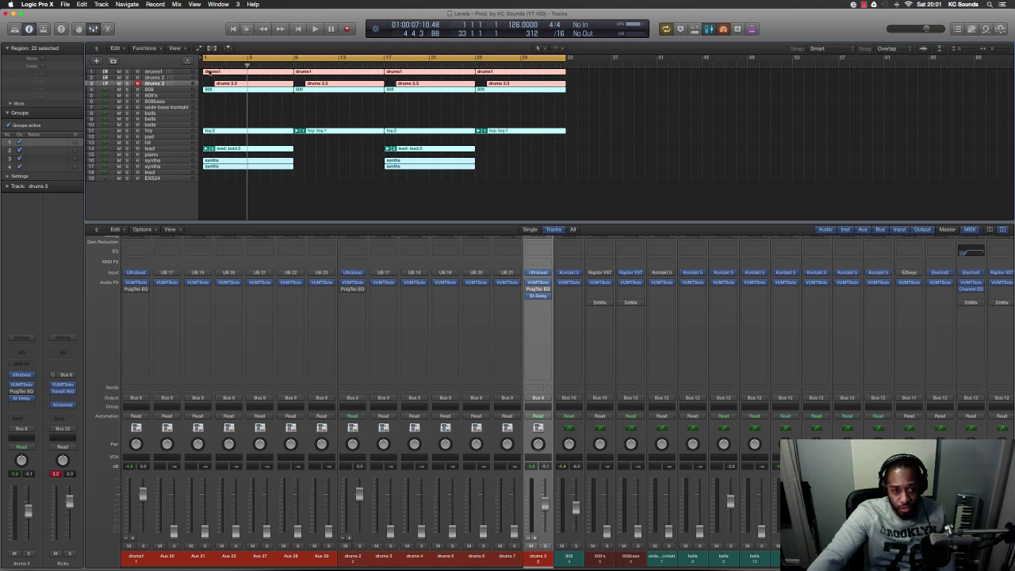
{"action": "left_click_drag", "start_coordinate": [209, 72], "coordinate": [257, 73]}
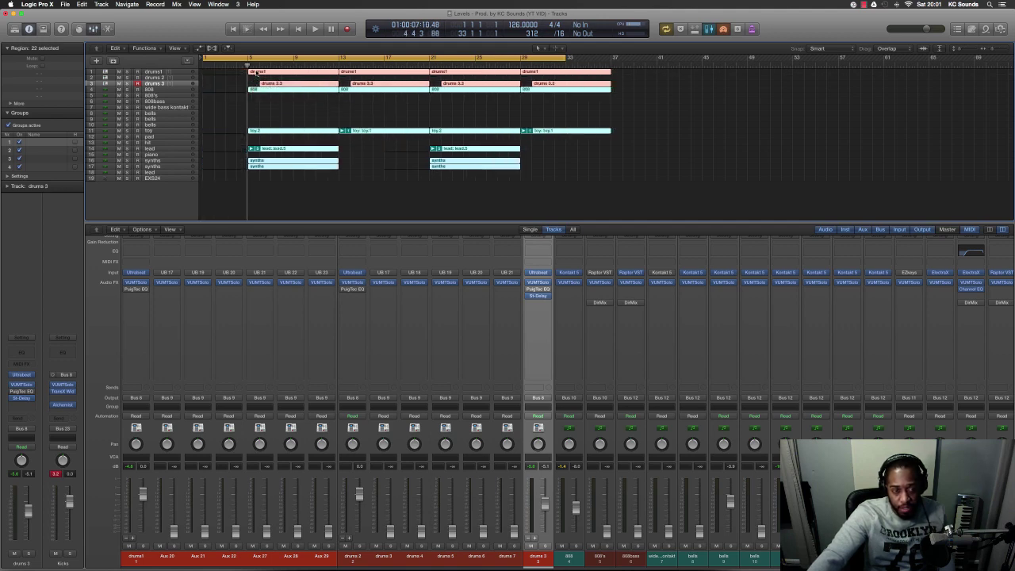